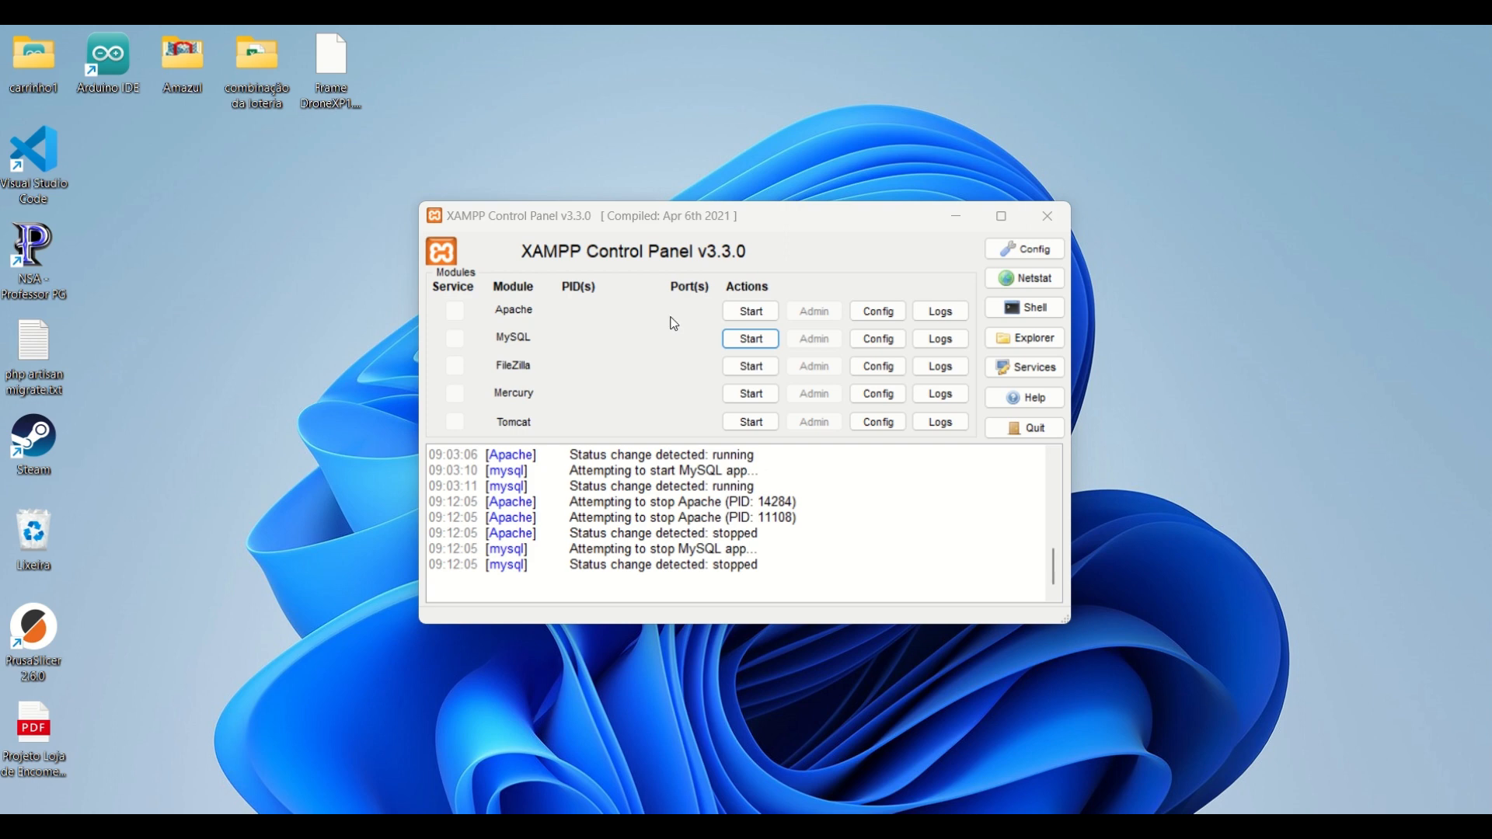
# Step: Start the Apache and MySQL modules and open the MySQL administration page in phpMyAdmin
pyautogui.click(748, 313)
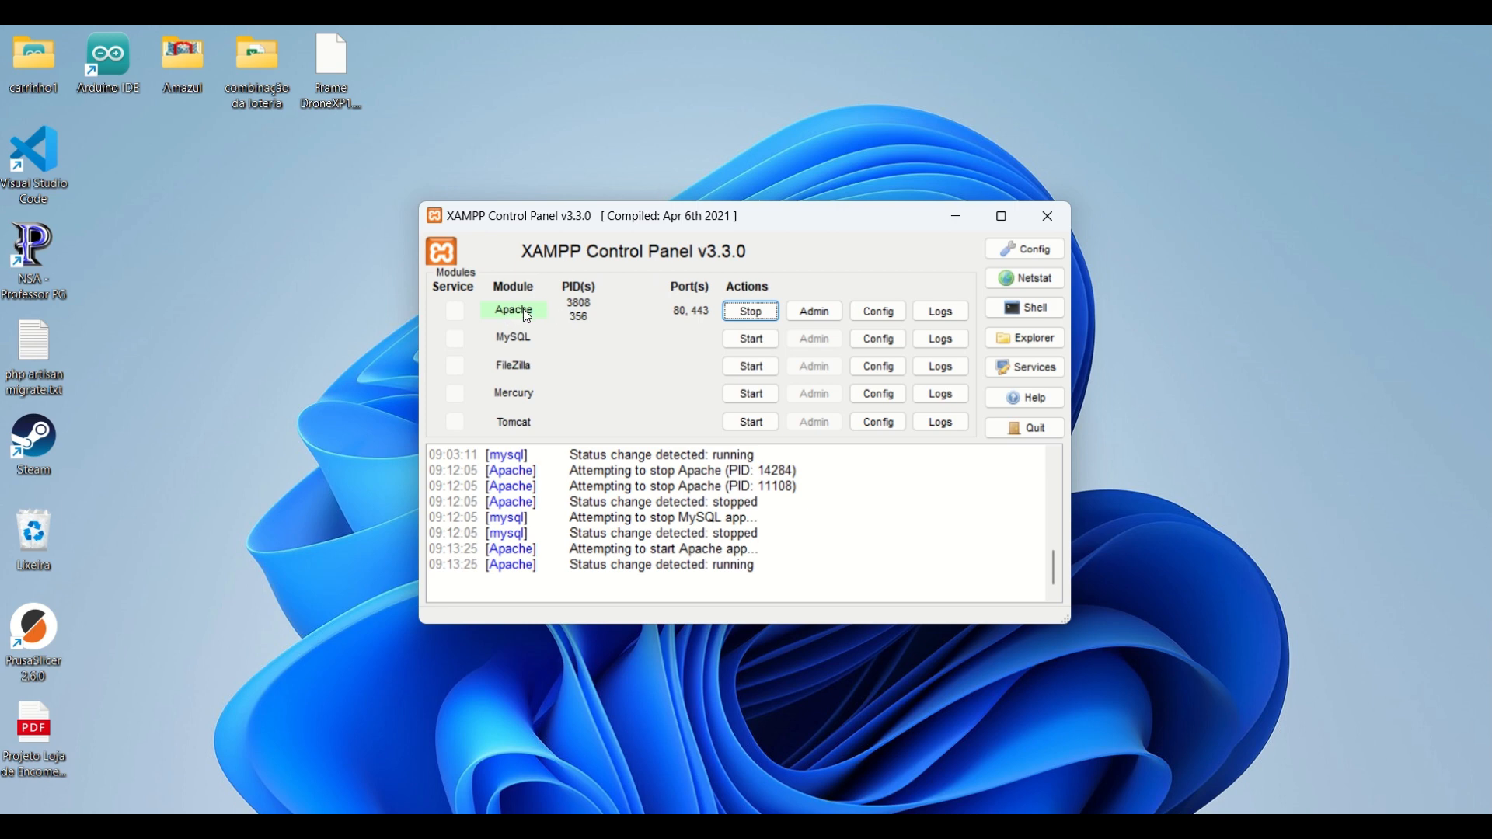
pyautogui.click(752, 340)
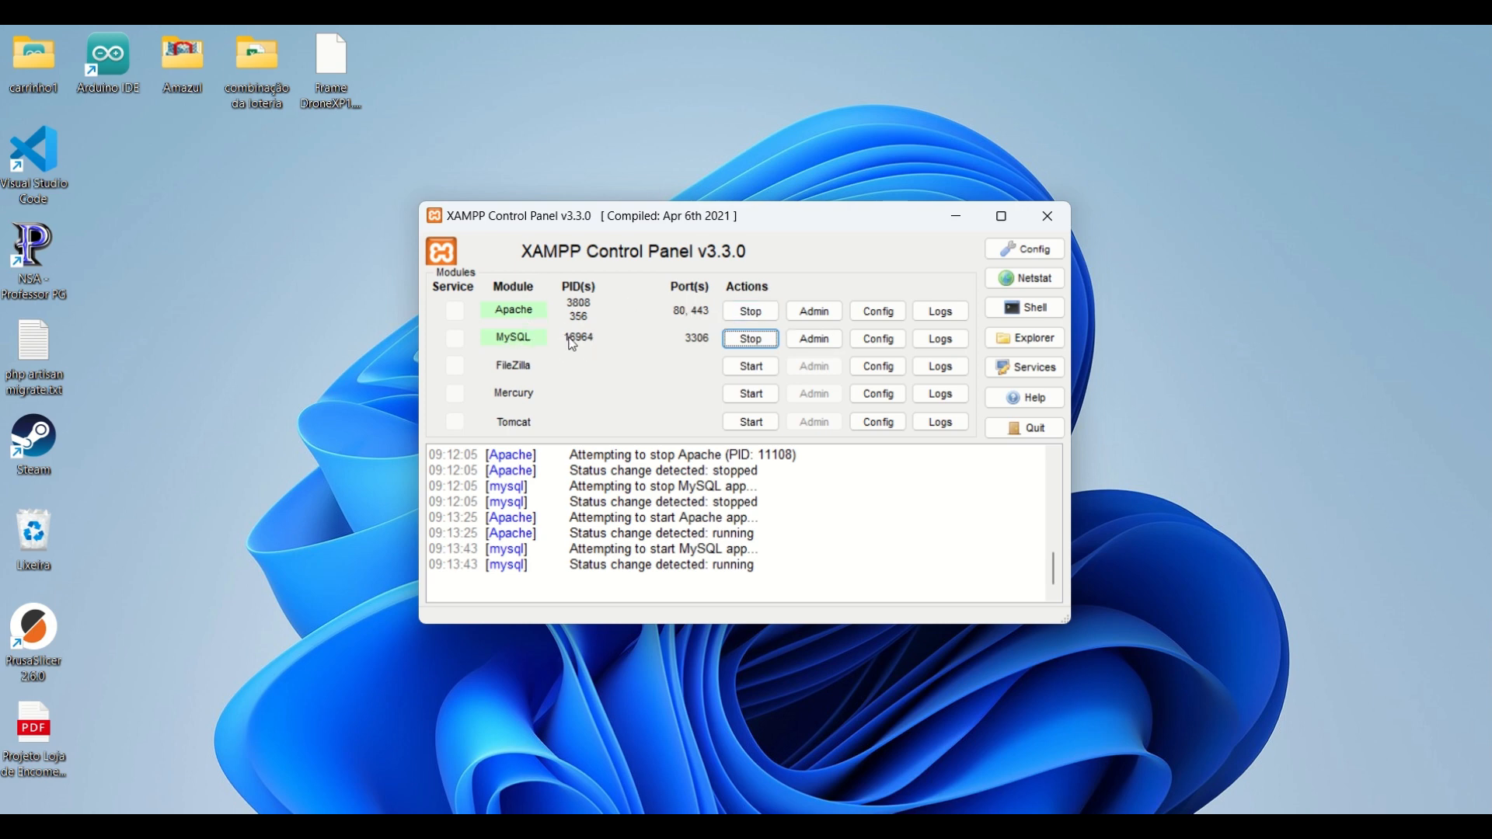
pyautogui.click(822, 339)
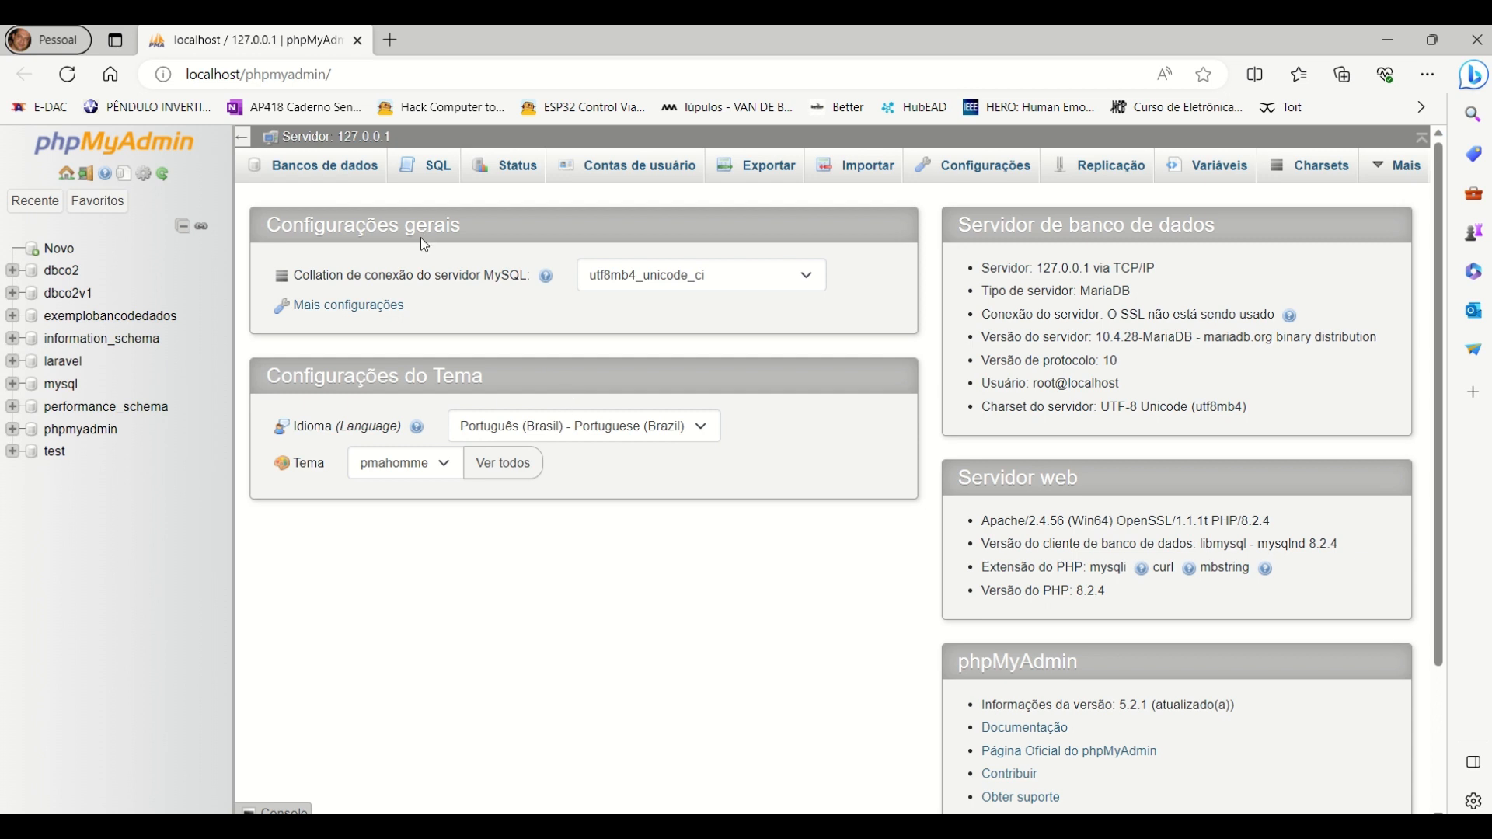
# Step: Create a new database named bancodedadosiot with the utf8mb4_general_ci collation
pyautogui.click(321, 178)
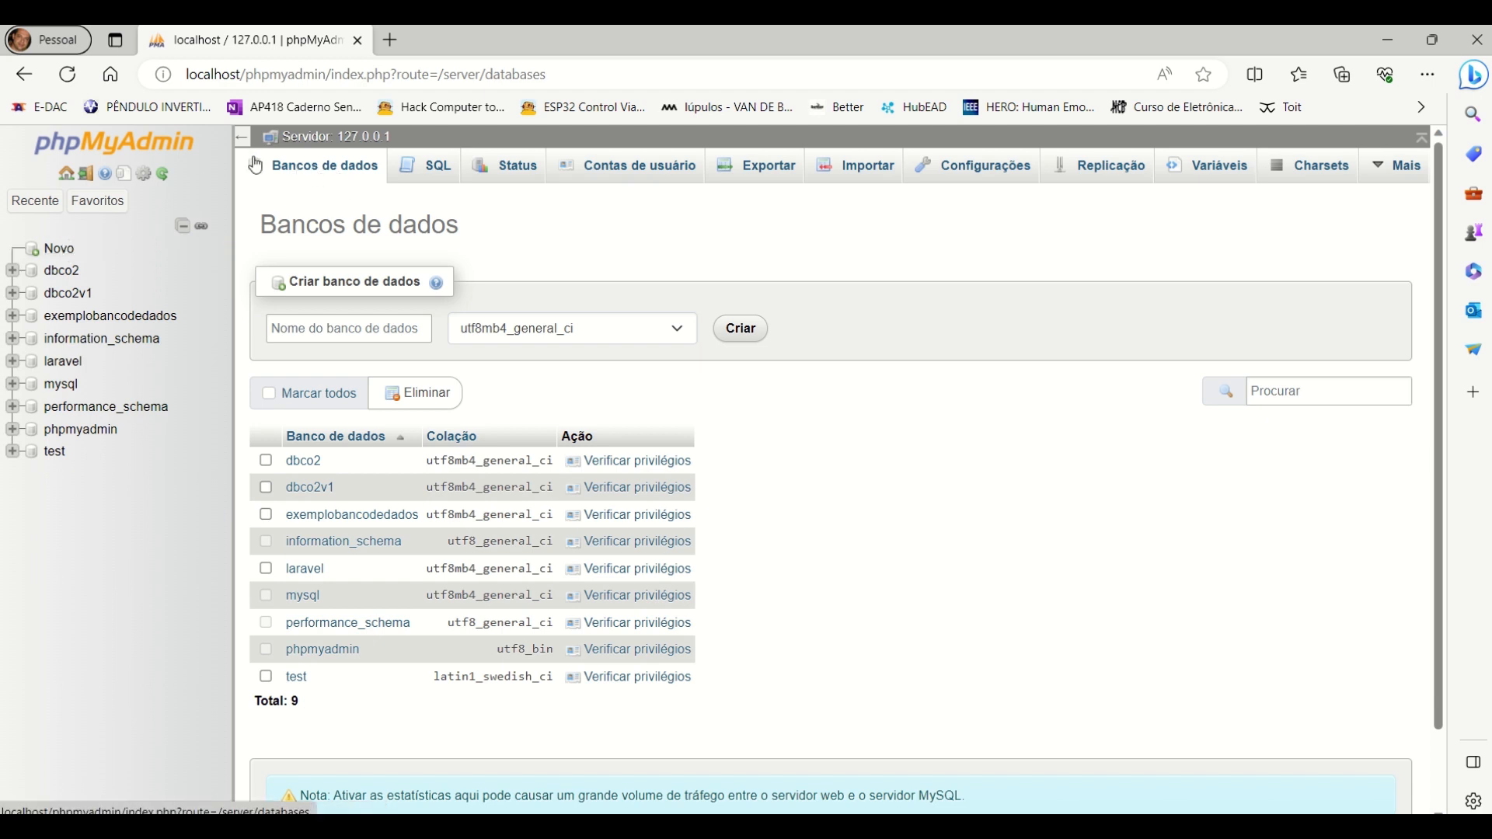
pyautogui.click(315, 330)
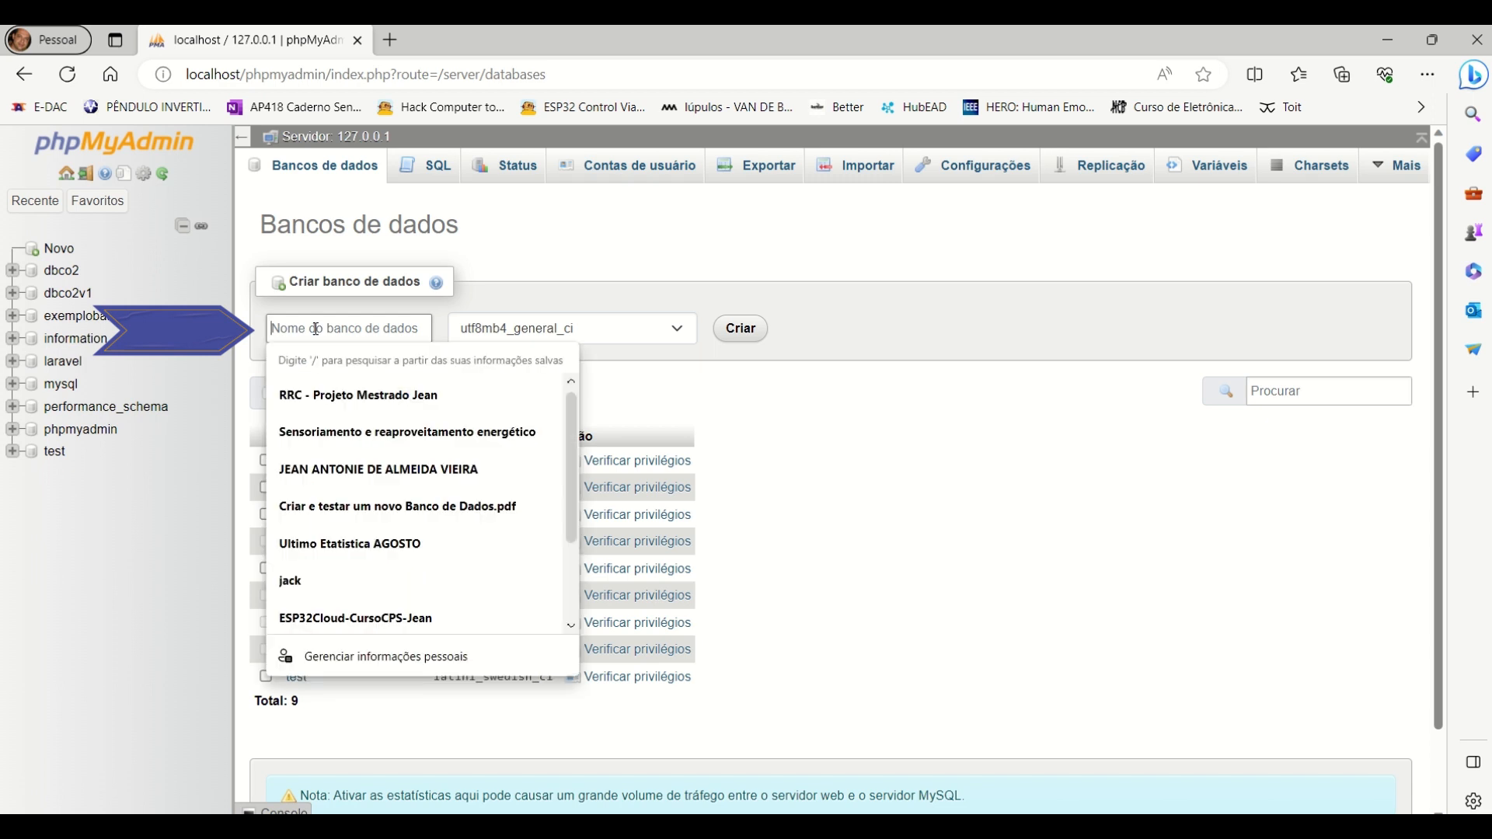
pyautogui.write('banco')
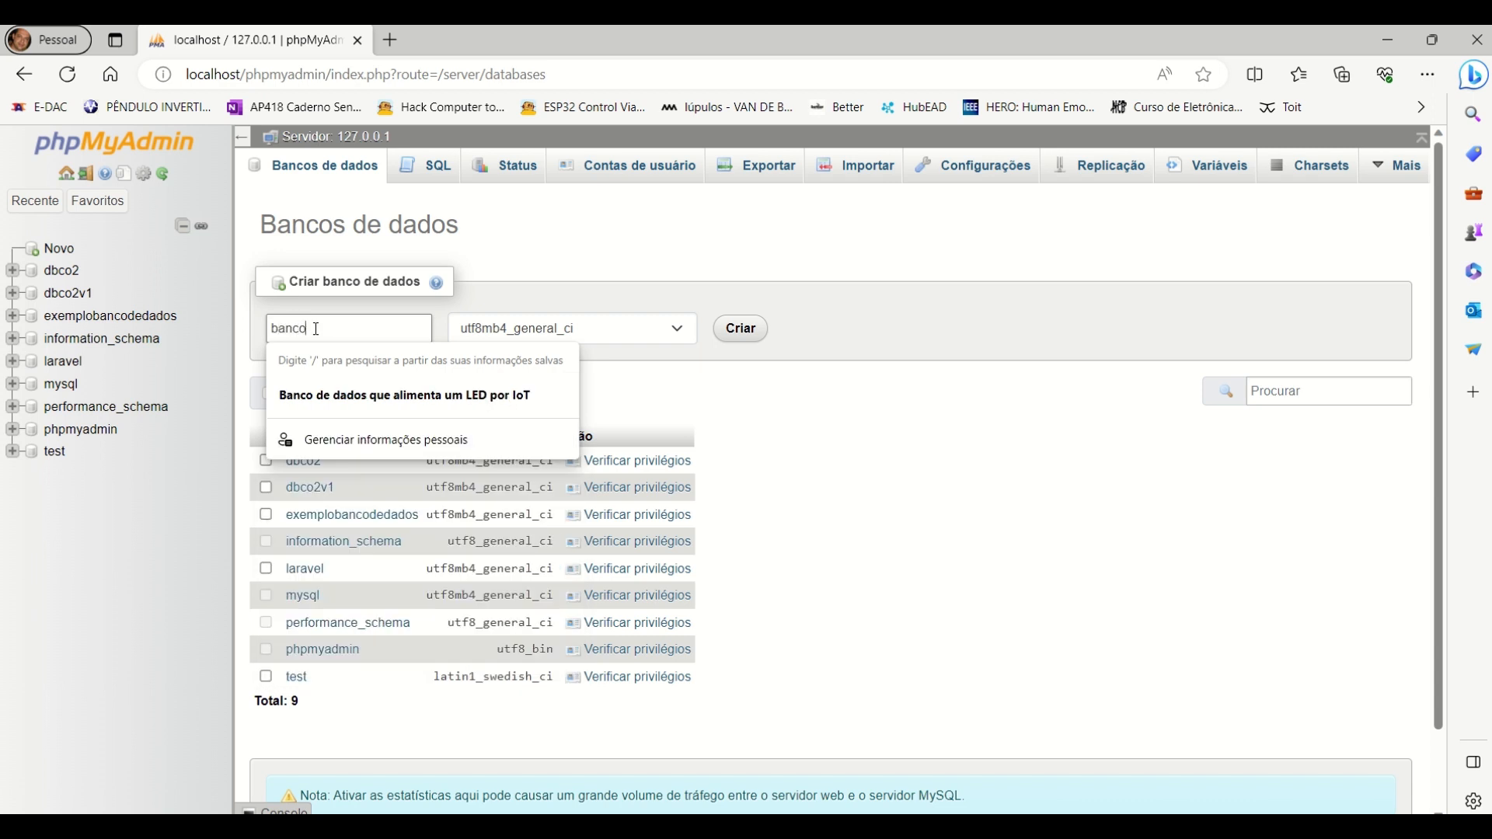
pyautogui.write('deda')
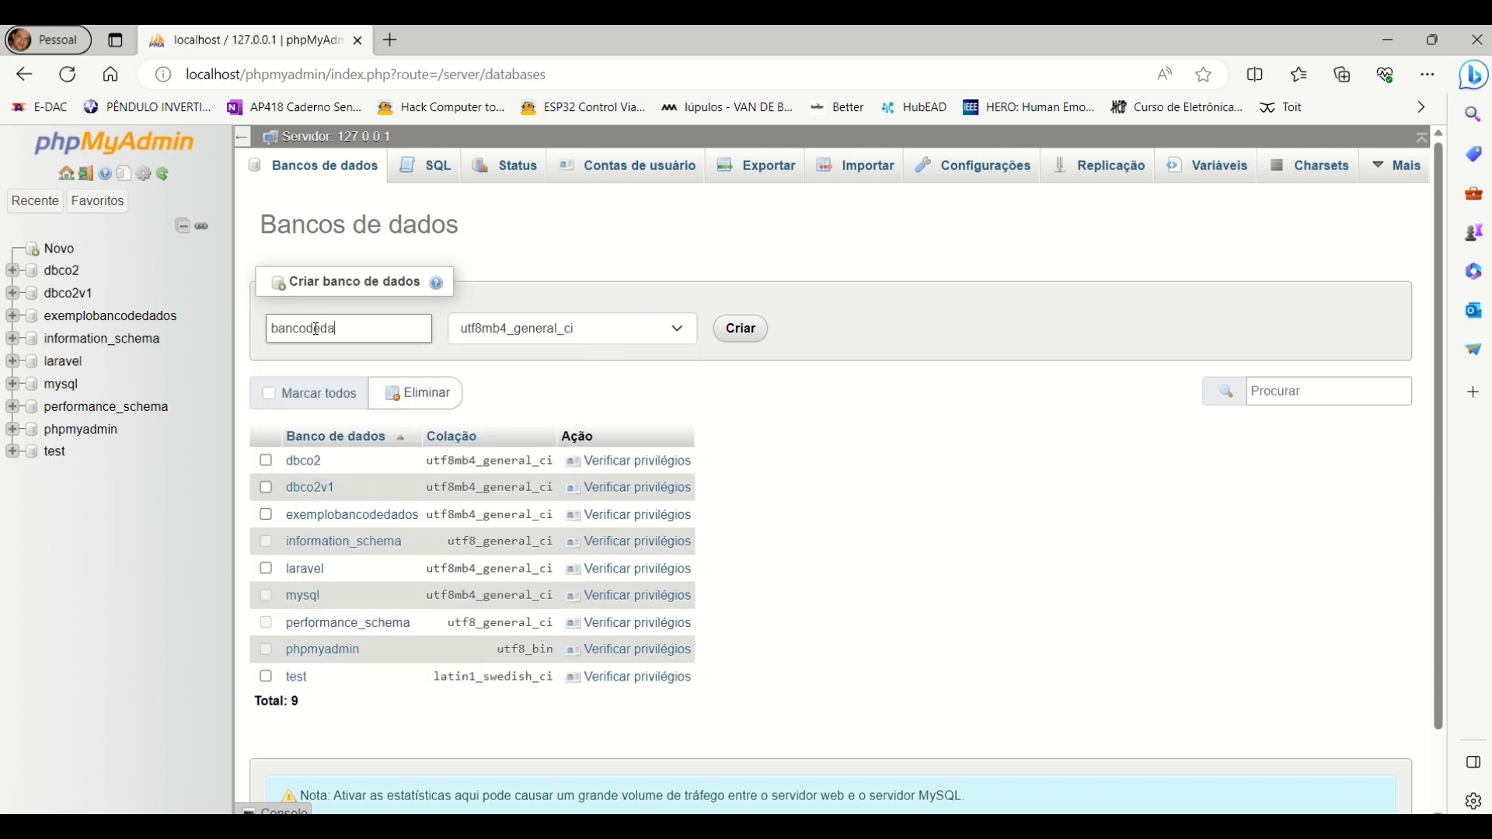
pyautogui.write('dosiot')
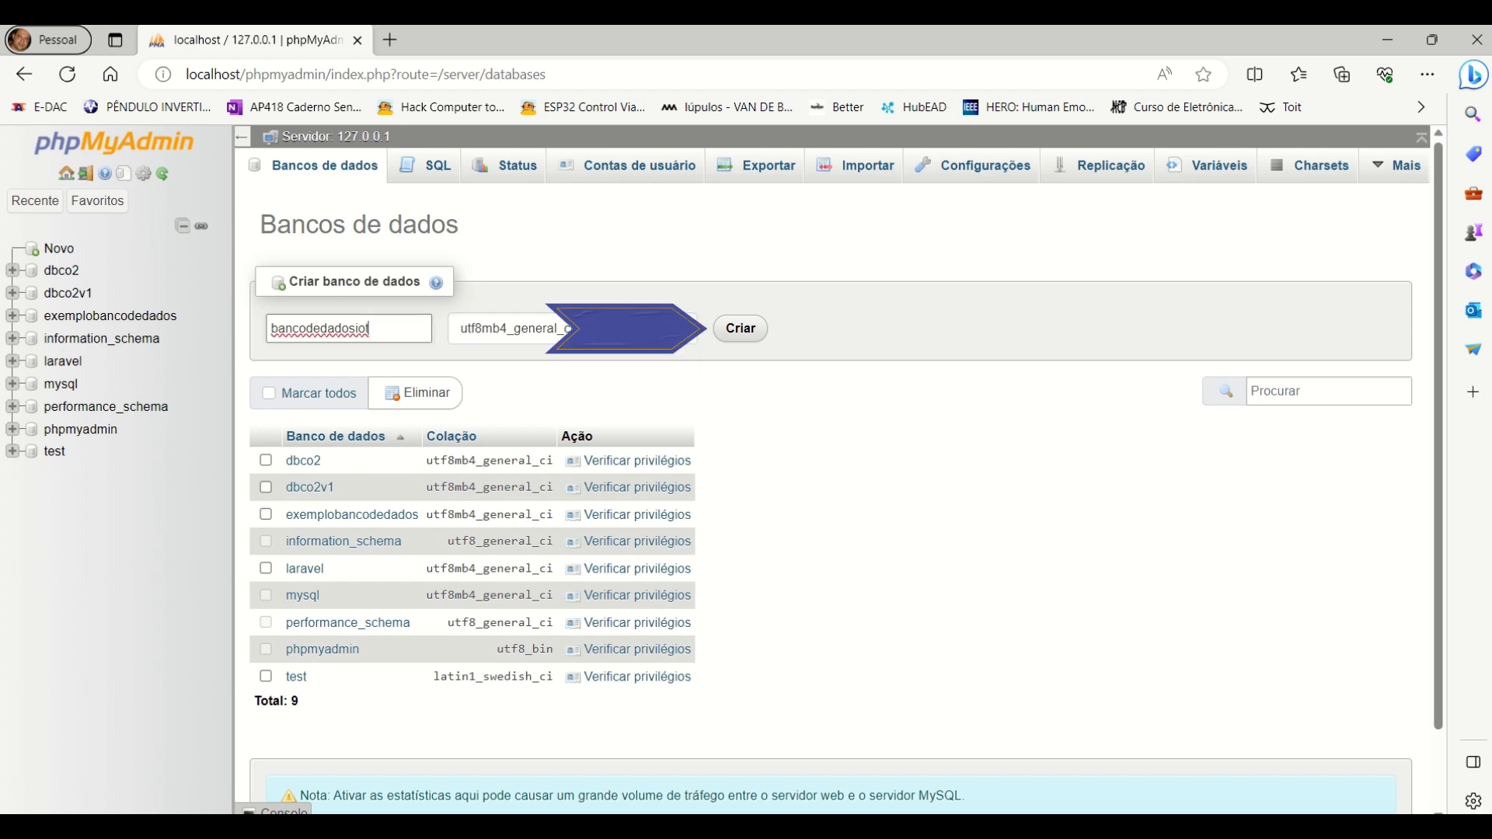
pyautogui.click(740, 335)
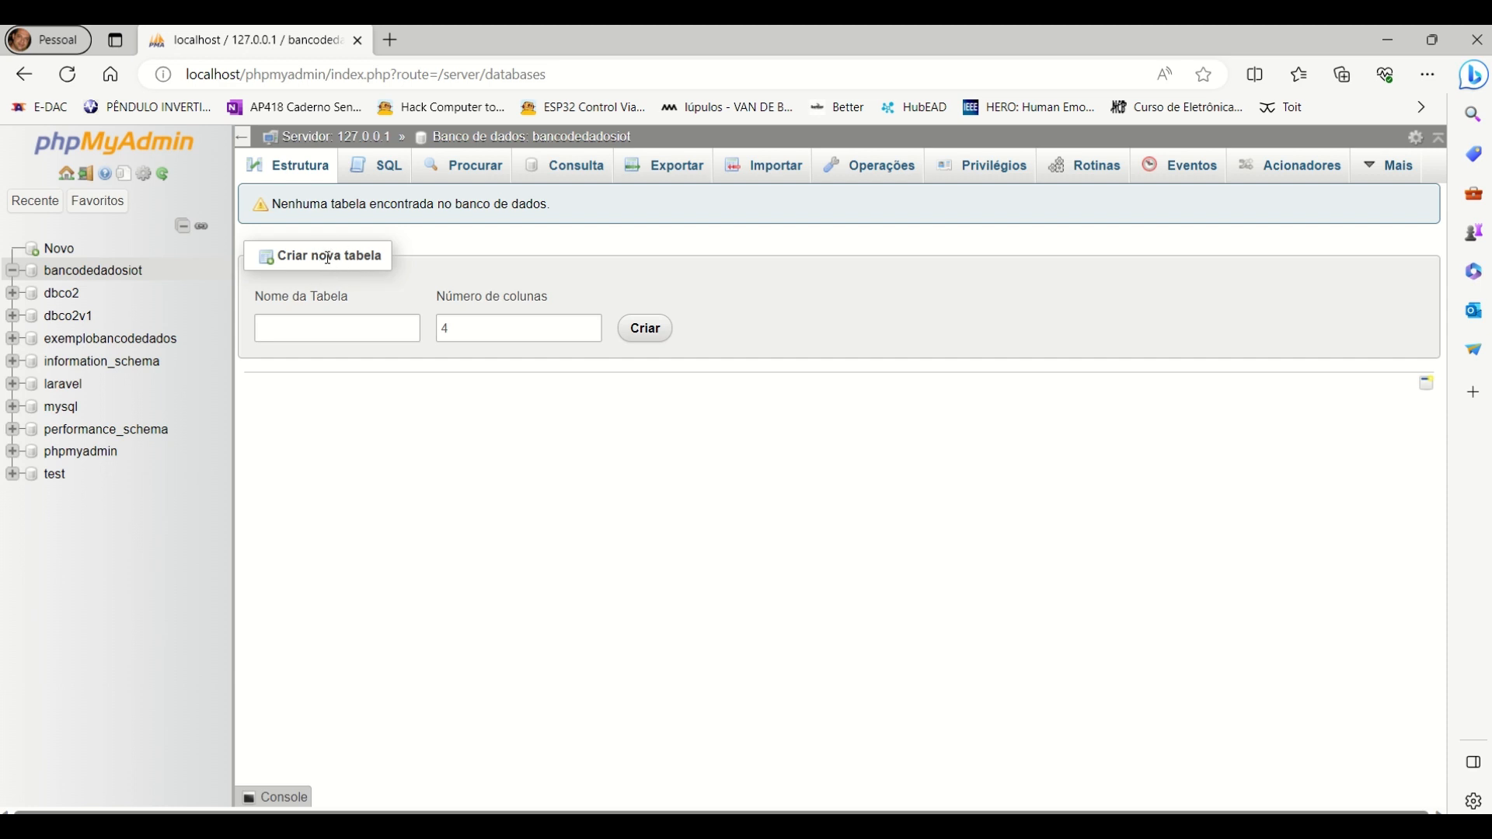
# Step: Start a new table named dadosdosensor with 4 columns in the bancodedadosiot database
pyautogui.click(321, 334)
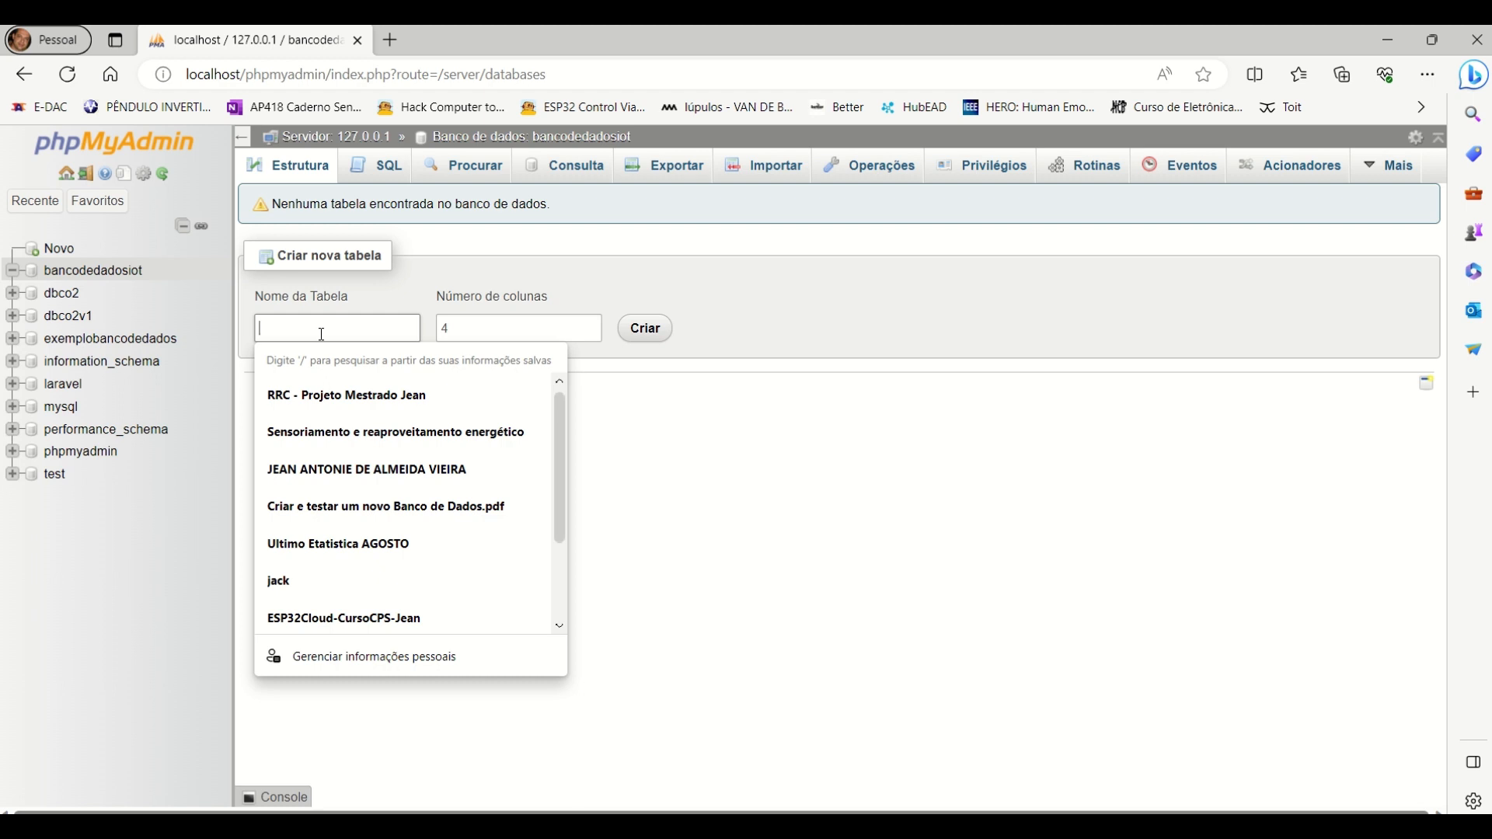
pyautogui.write('dados')
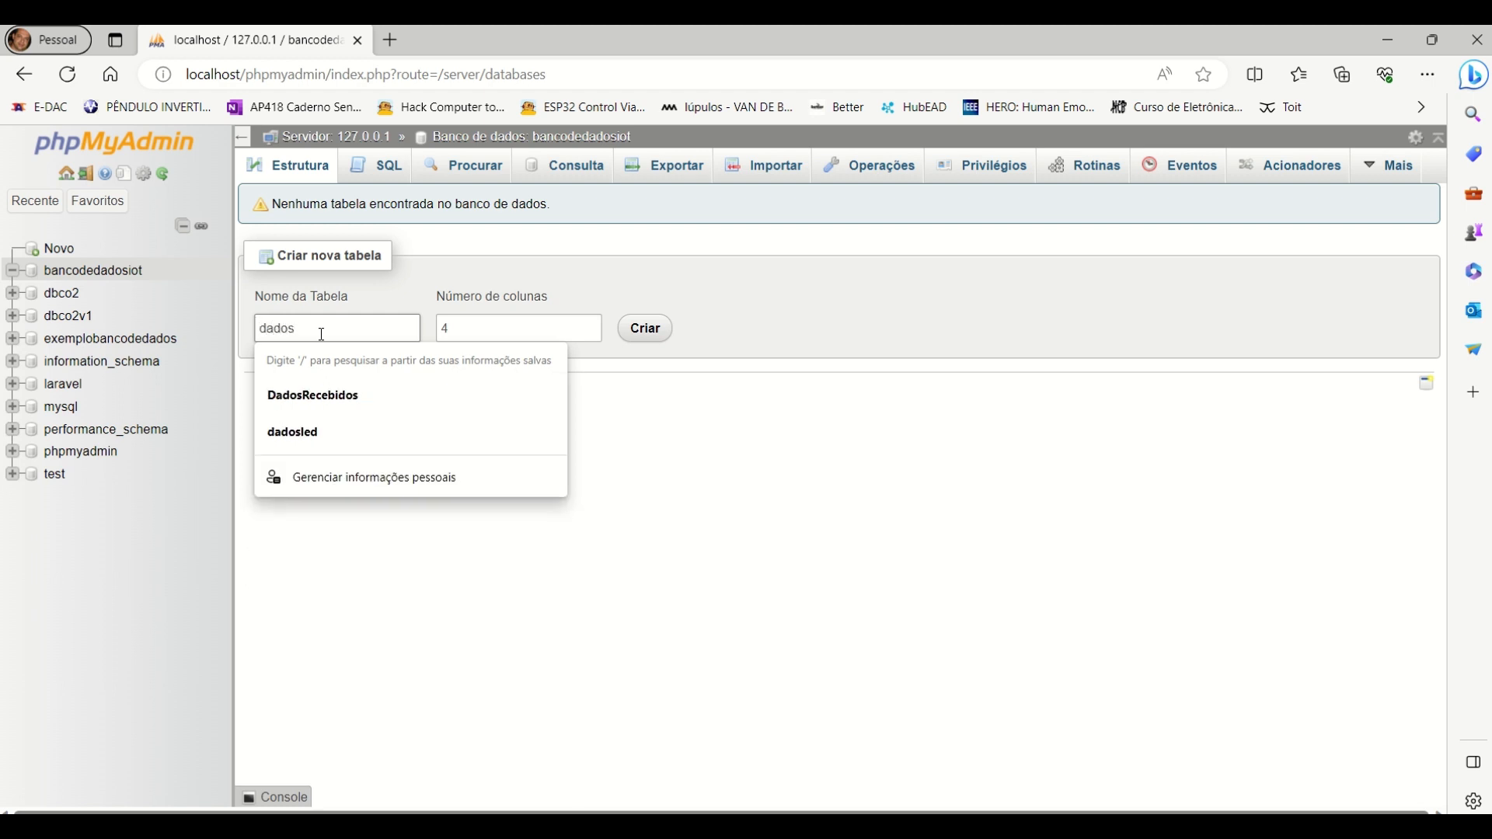
pyautogui.write('dosensor')
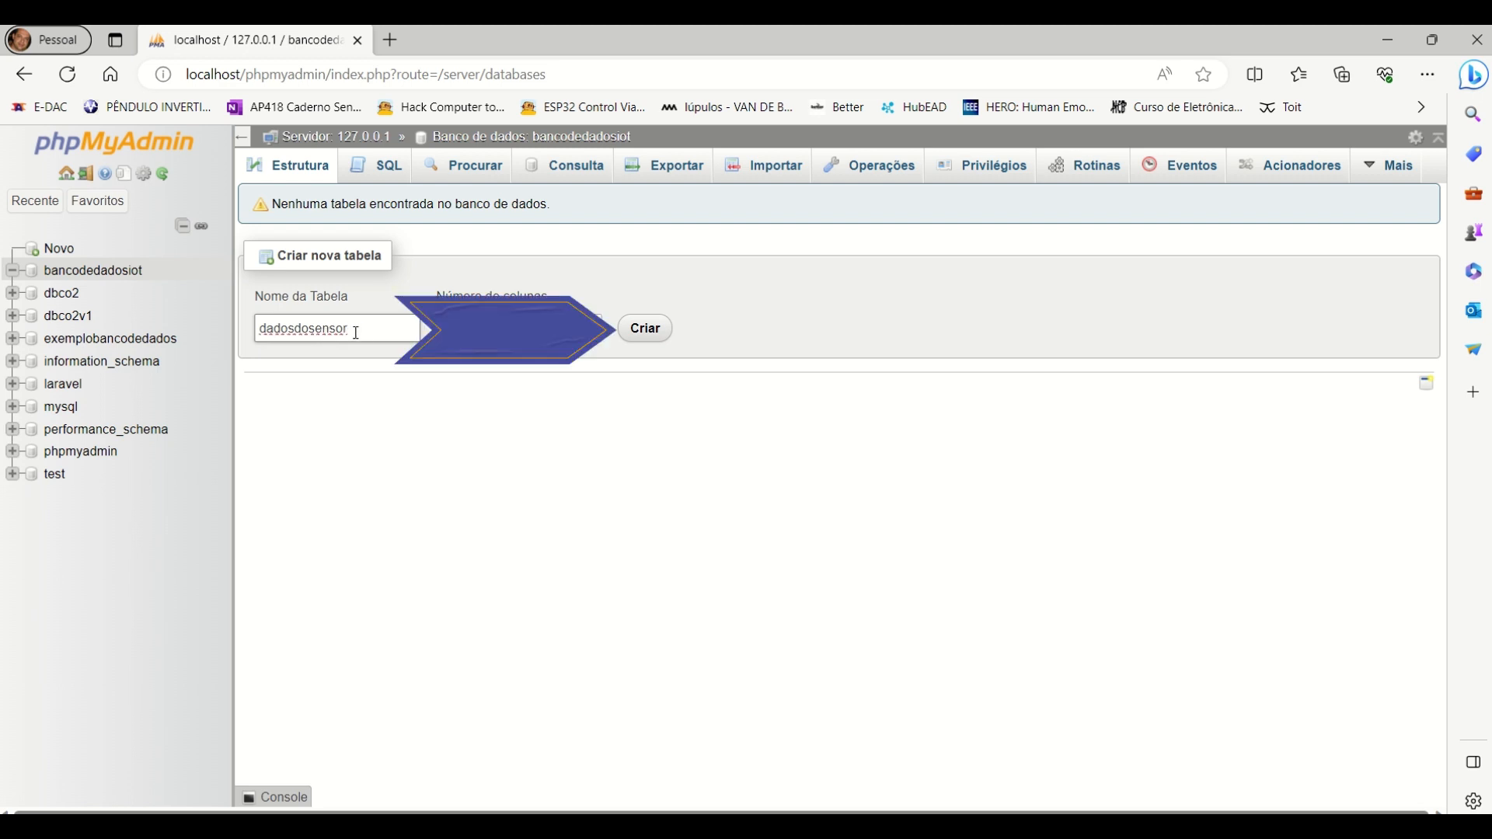
pyautogui.click(644, 332)
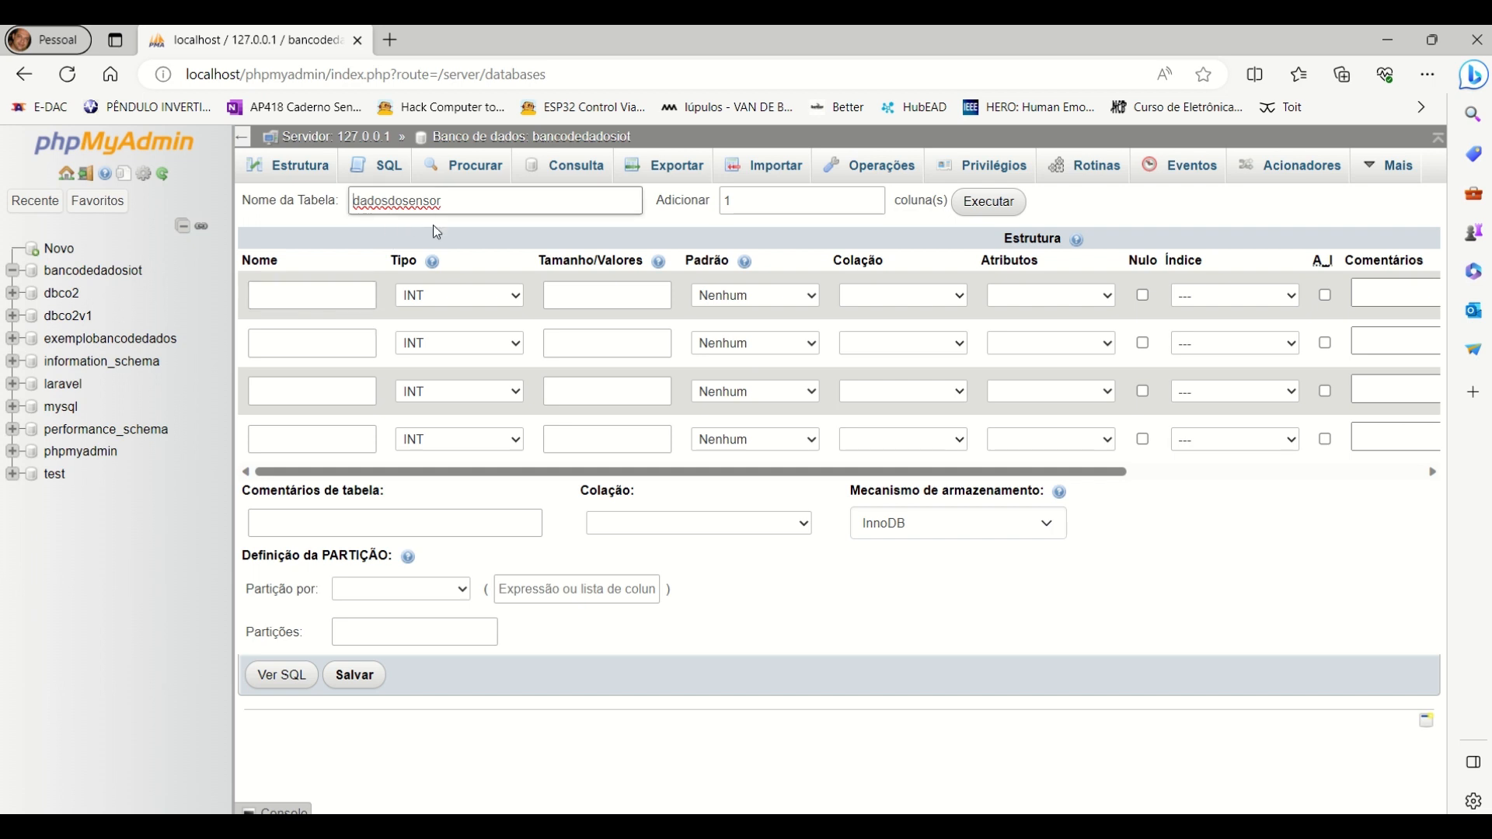
# Step: Name the first column id and make it an auto-incrementing primary key
pyautogui.click(317, 296)
pyautogui.write('id')
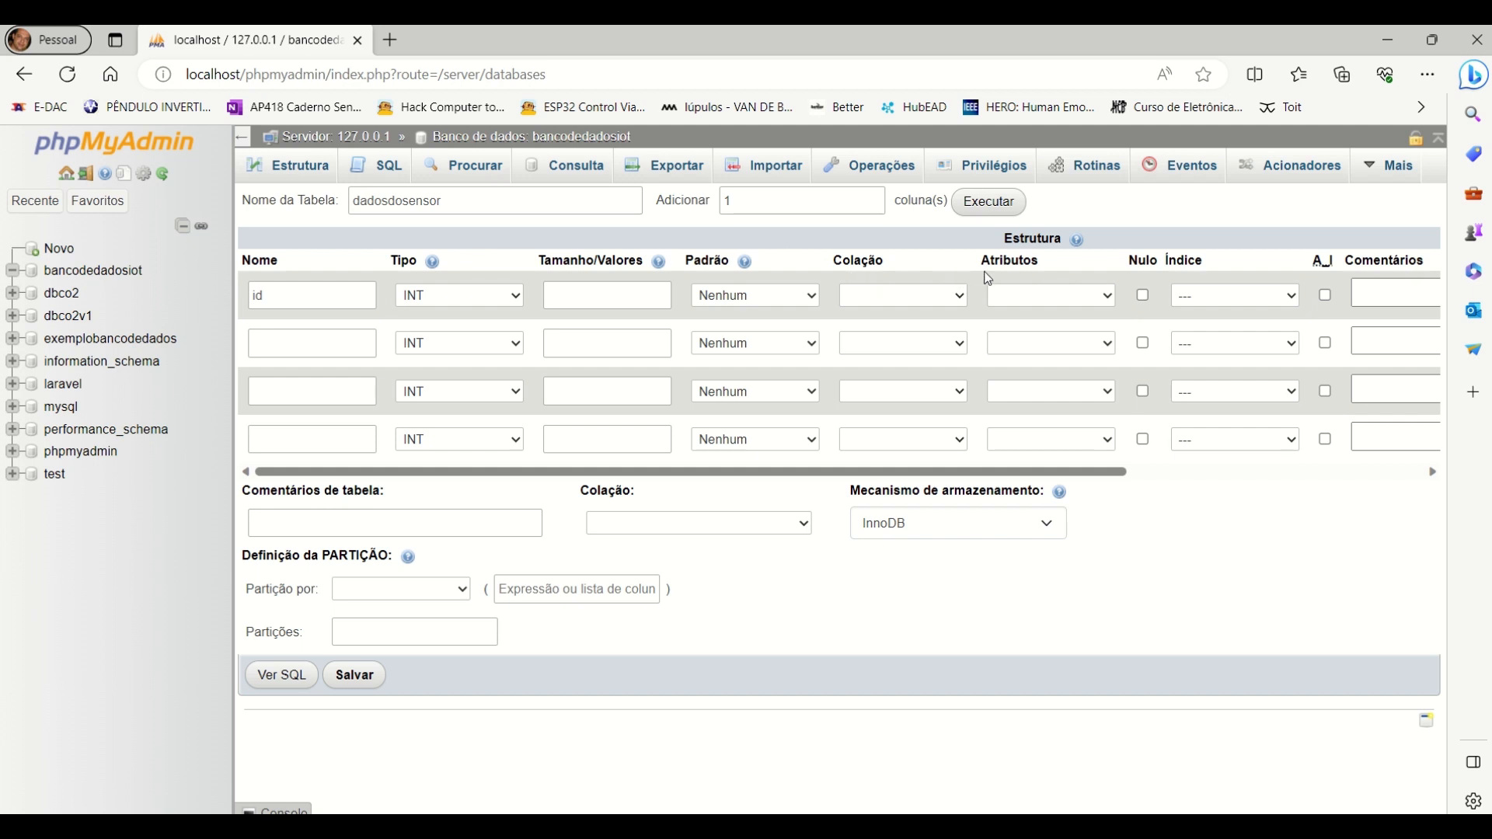
pyautogui.click(282, 296)
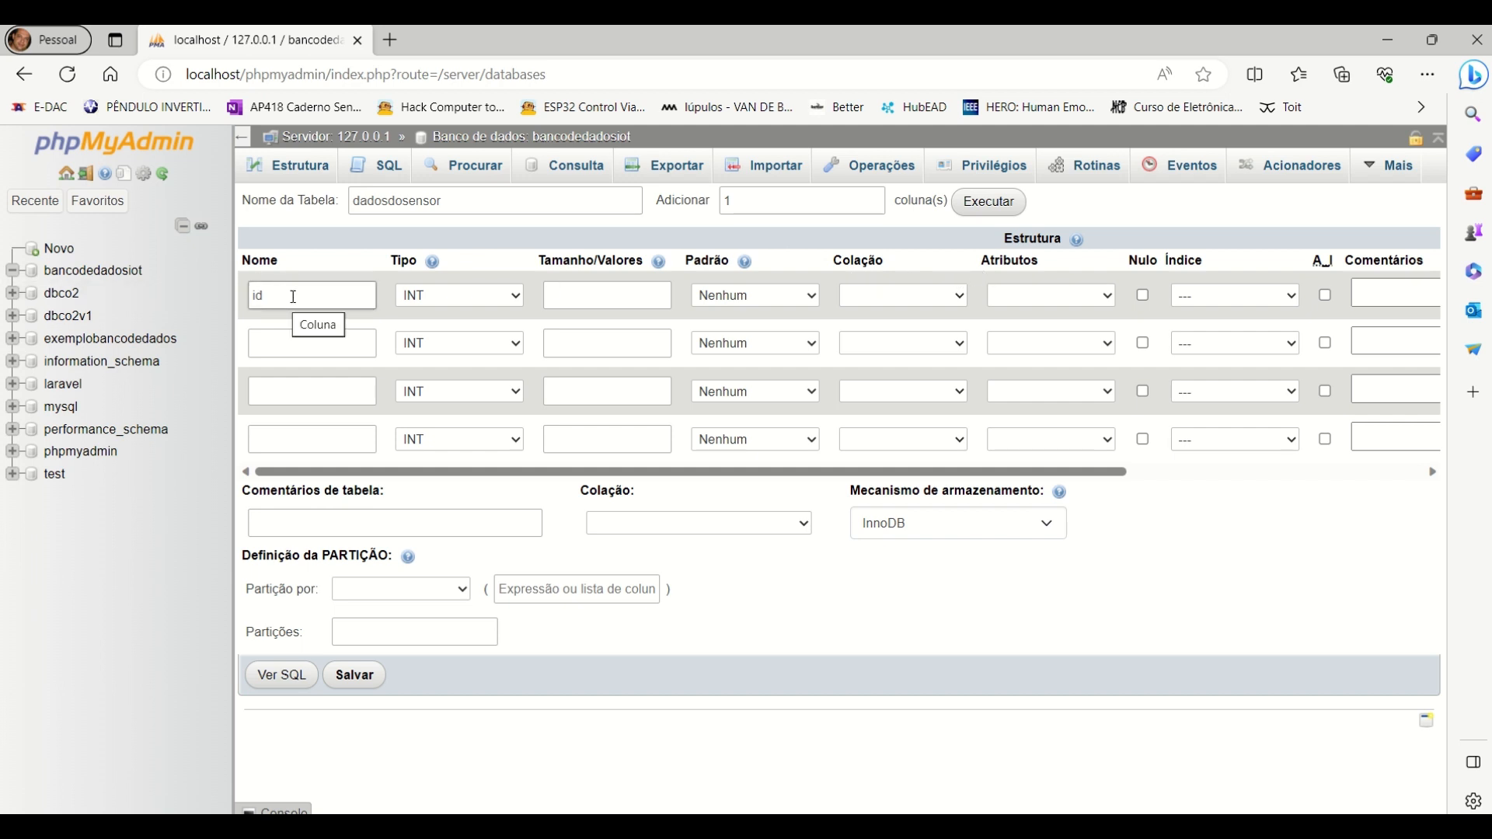
pyautogui.click(308, 296)
pyautogui.click(345, 271)
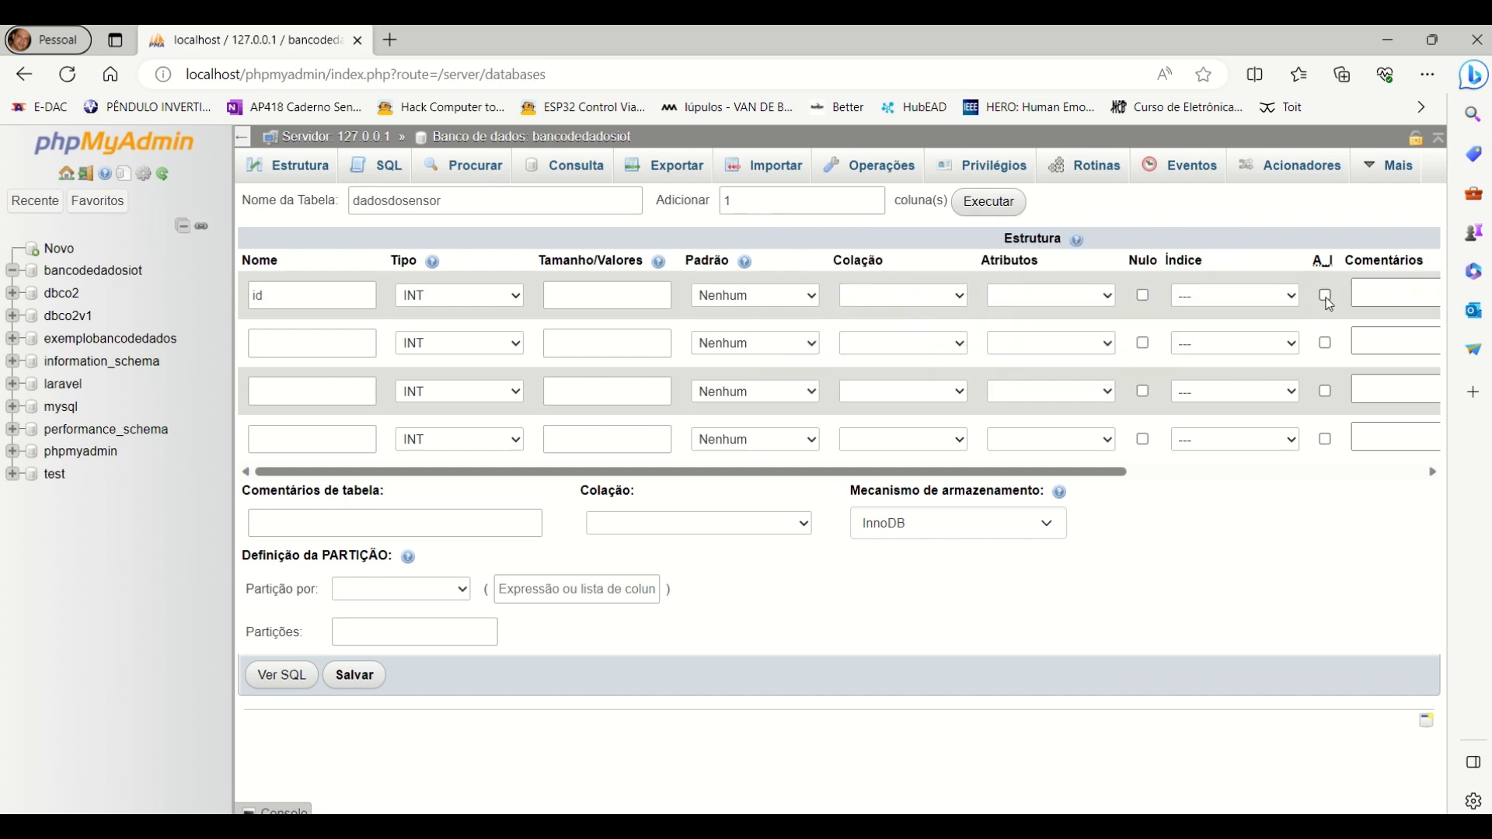
pyautogui.click(1325, 296)
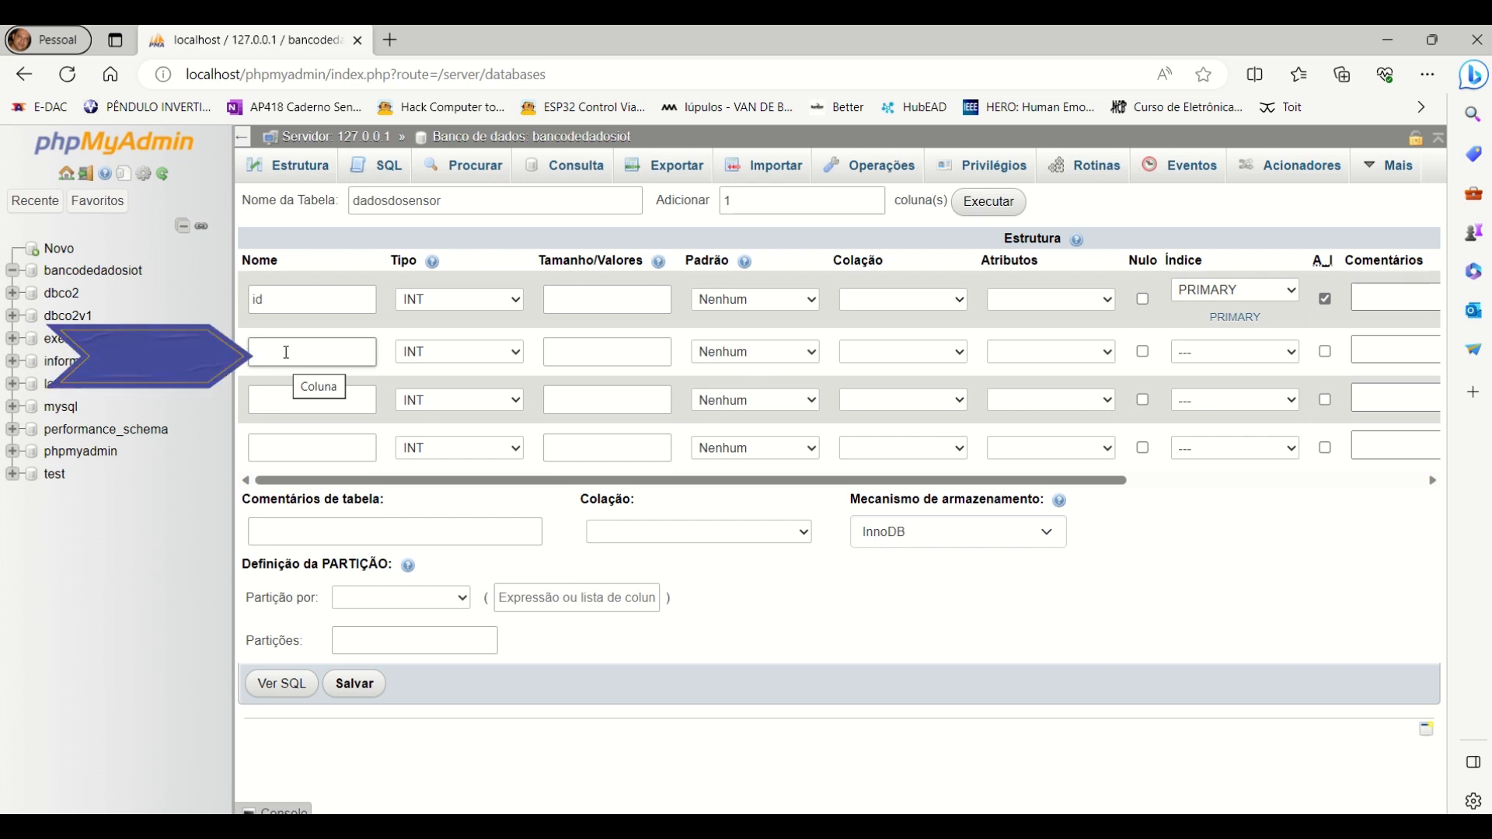
# Step: Name the second column temperatura and set its data type to INT
pyautogui.click(286, 353)
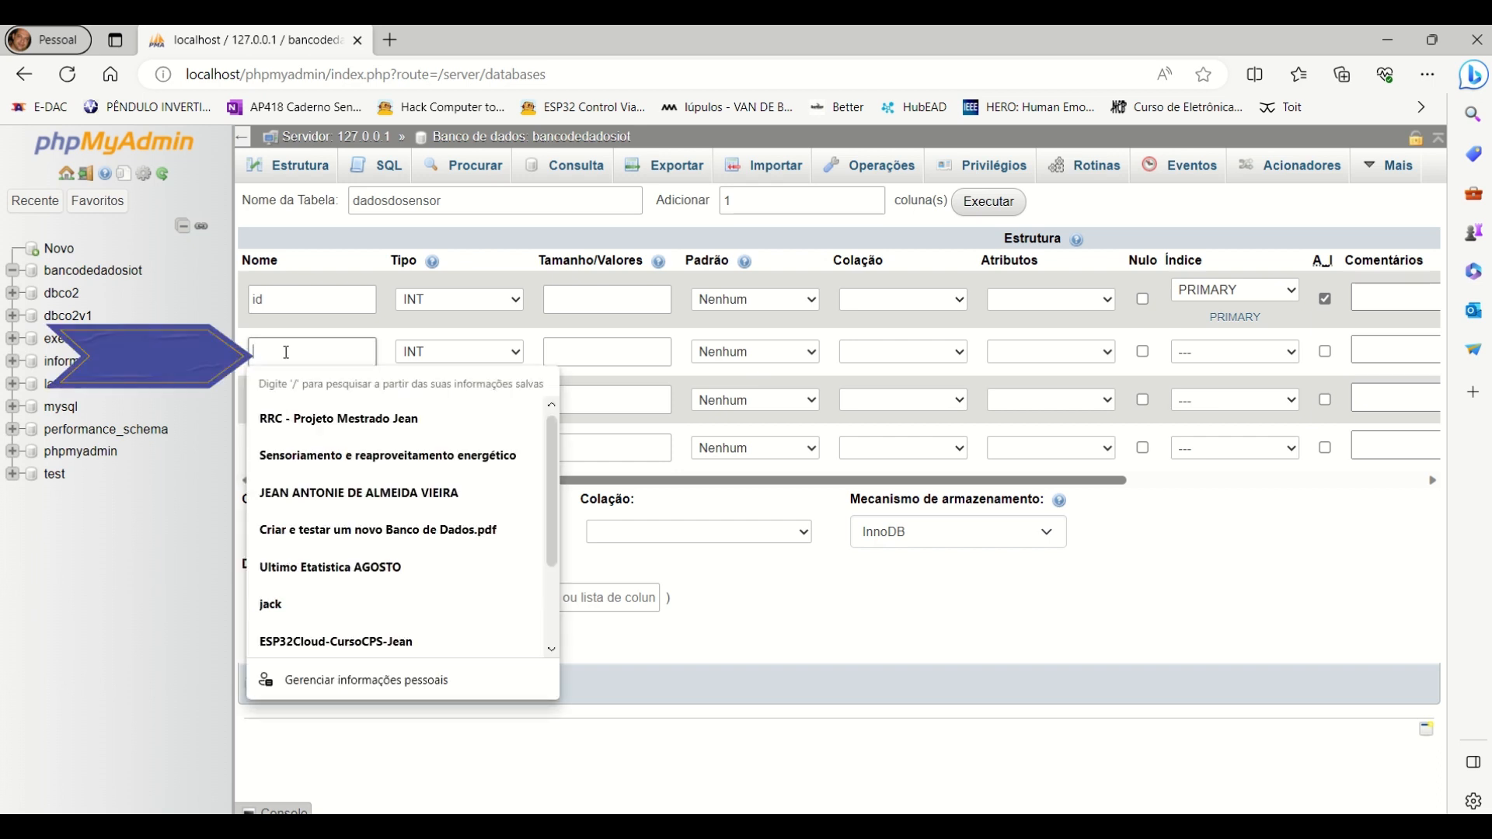
pyautogui.write('temper')
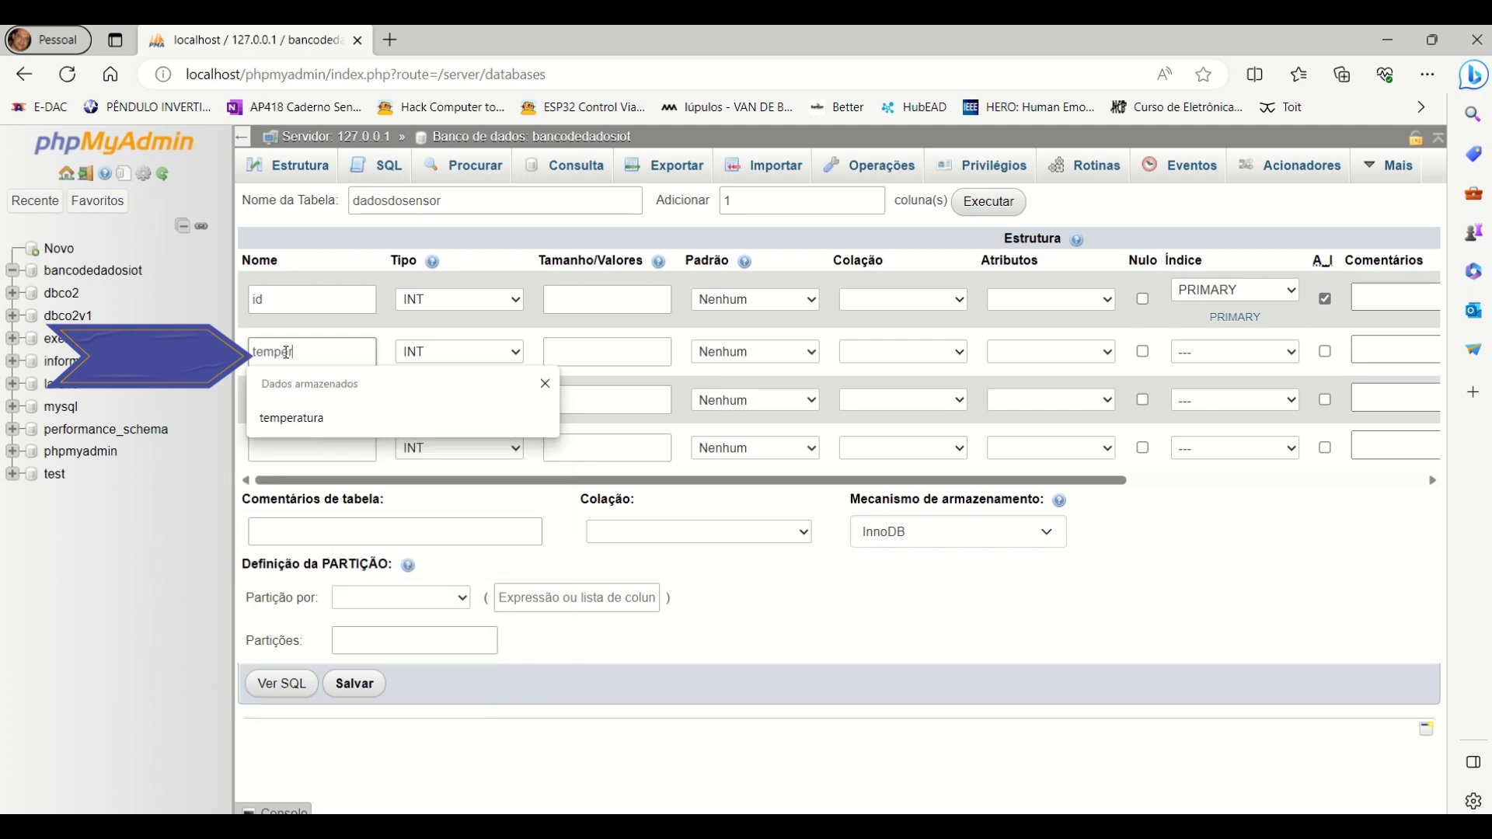
pyautogui.write('atura')
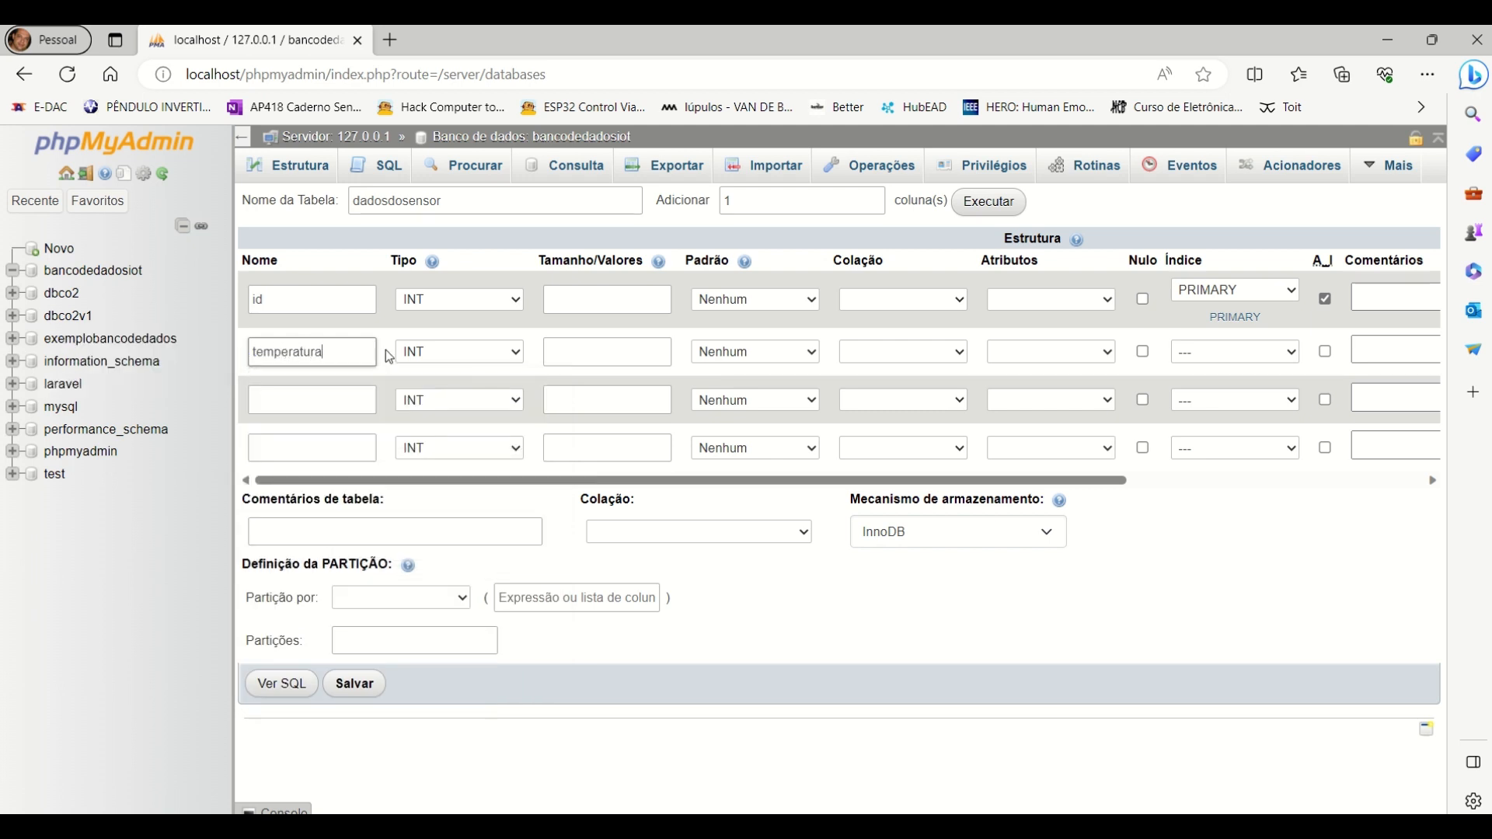
pyautogui.click(520, 352)
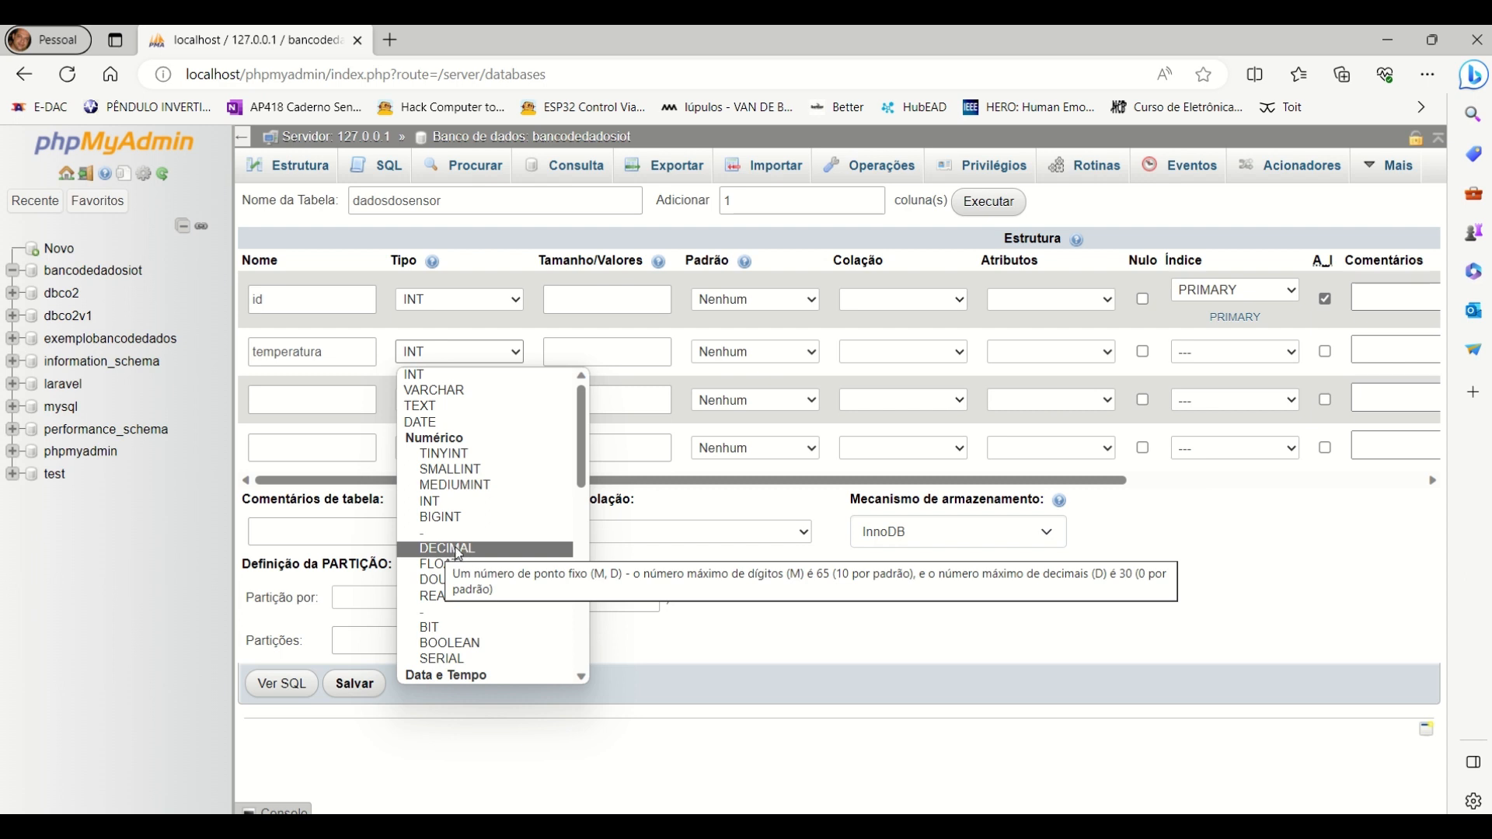
pyautogui.click(426, 377)
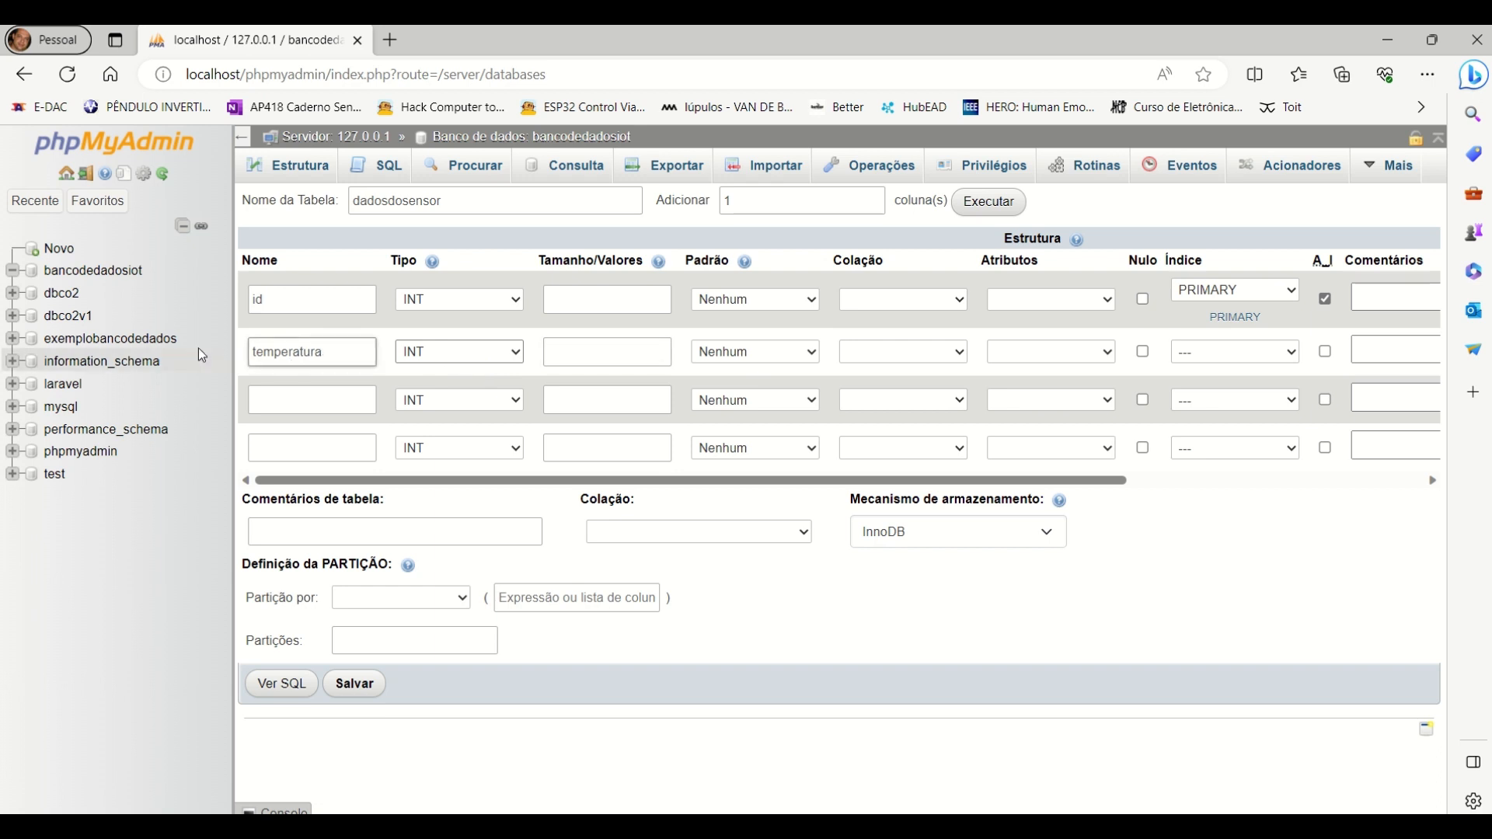
# Step: Define the third column as localdosensor with type VARCHAR and length 255, and save the table
pyautogui.click(288, 395)
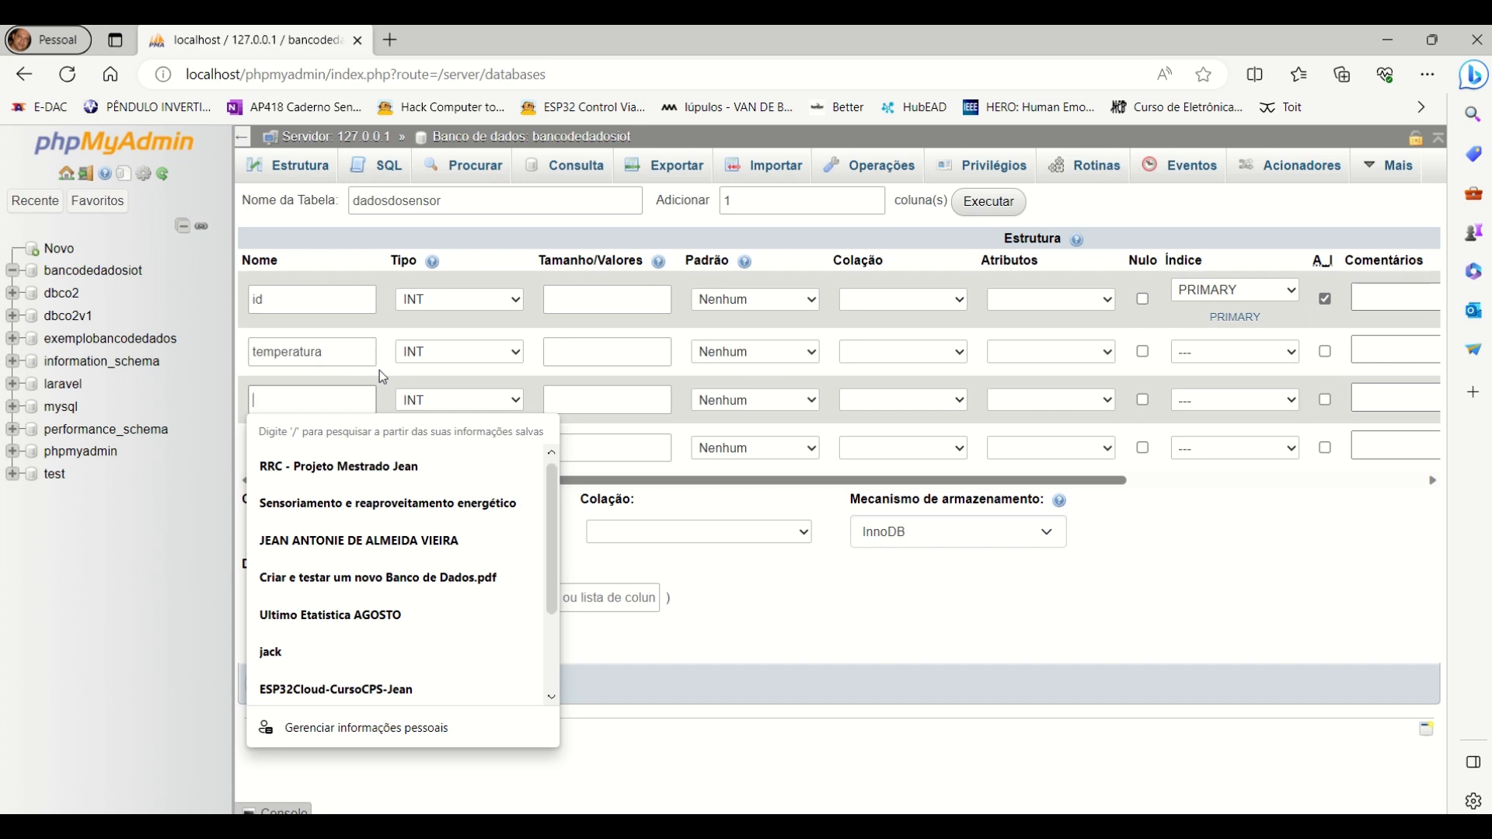
pyautogui.write('local')
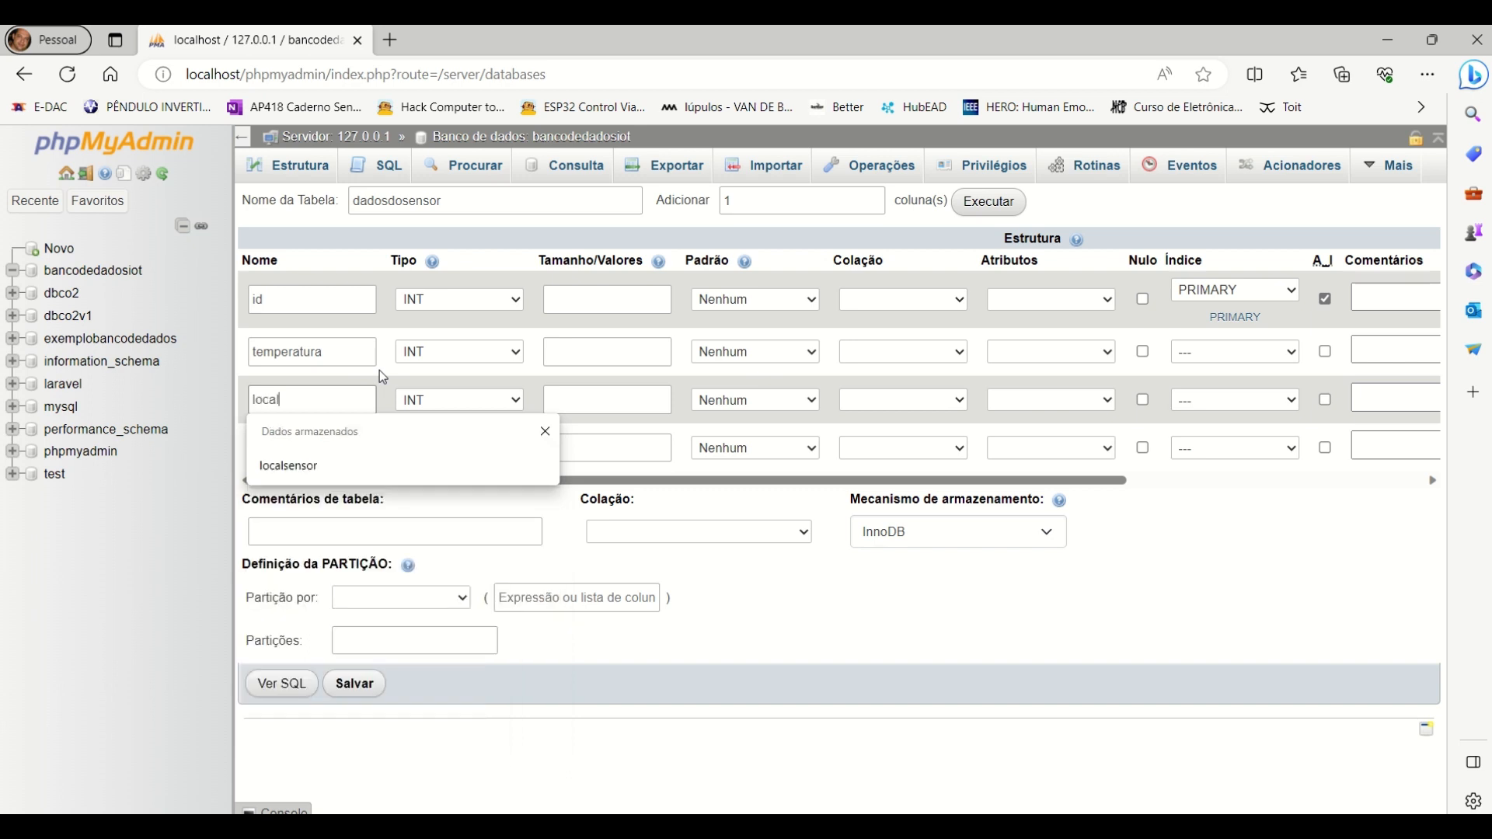
pyautogui.write('dosensor')
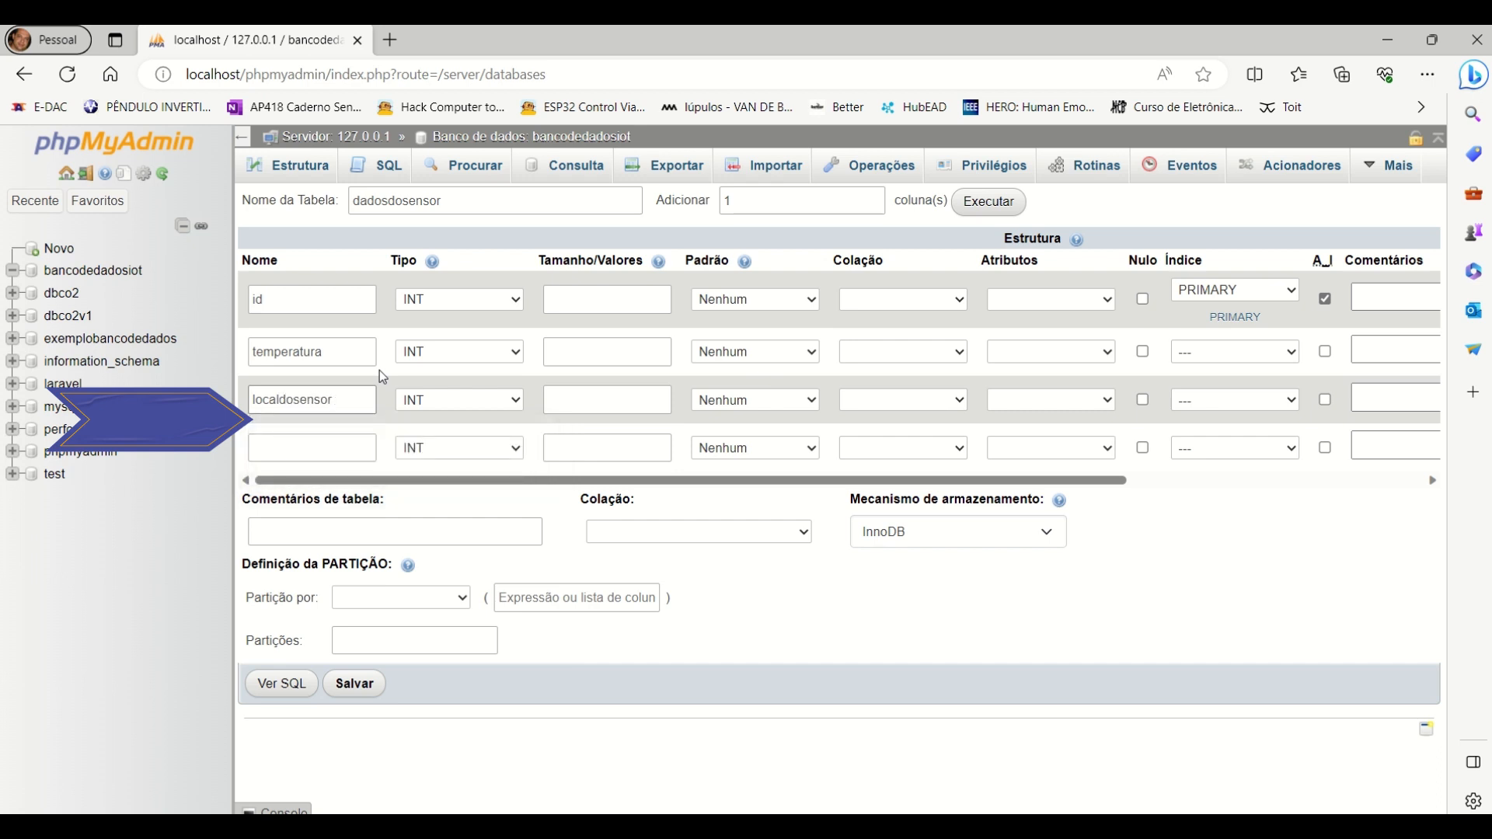
pyautogui.click(516, 401)
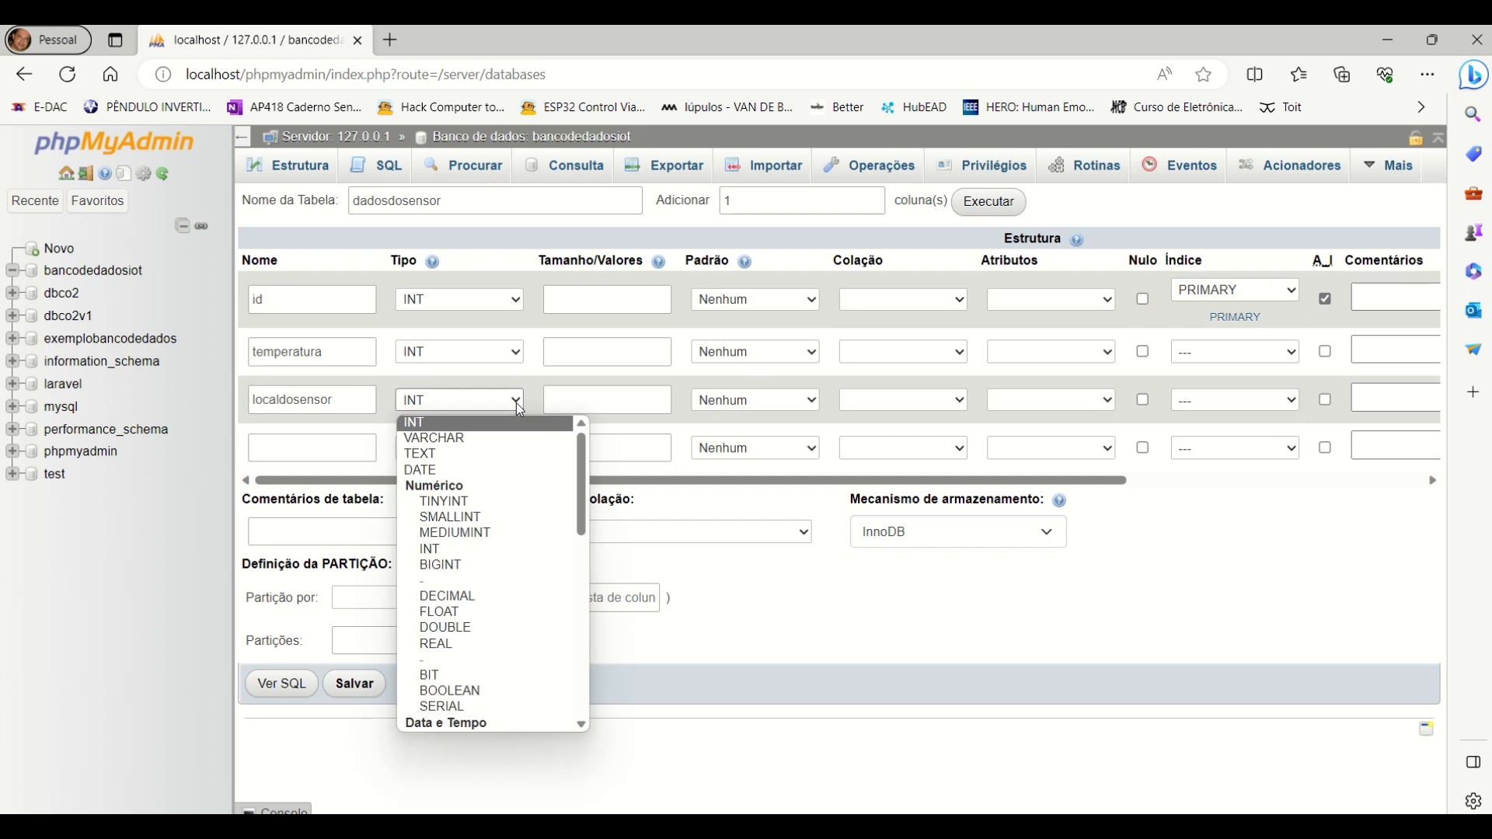
pyautogui.click(460, 445)
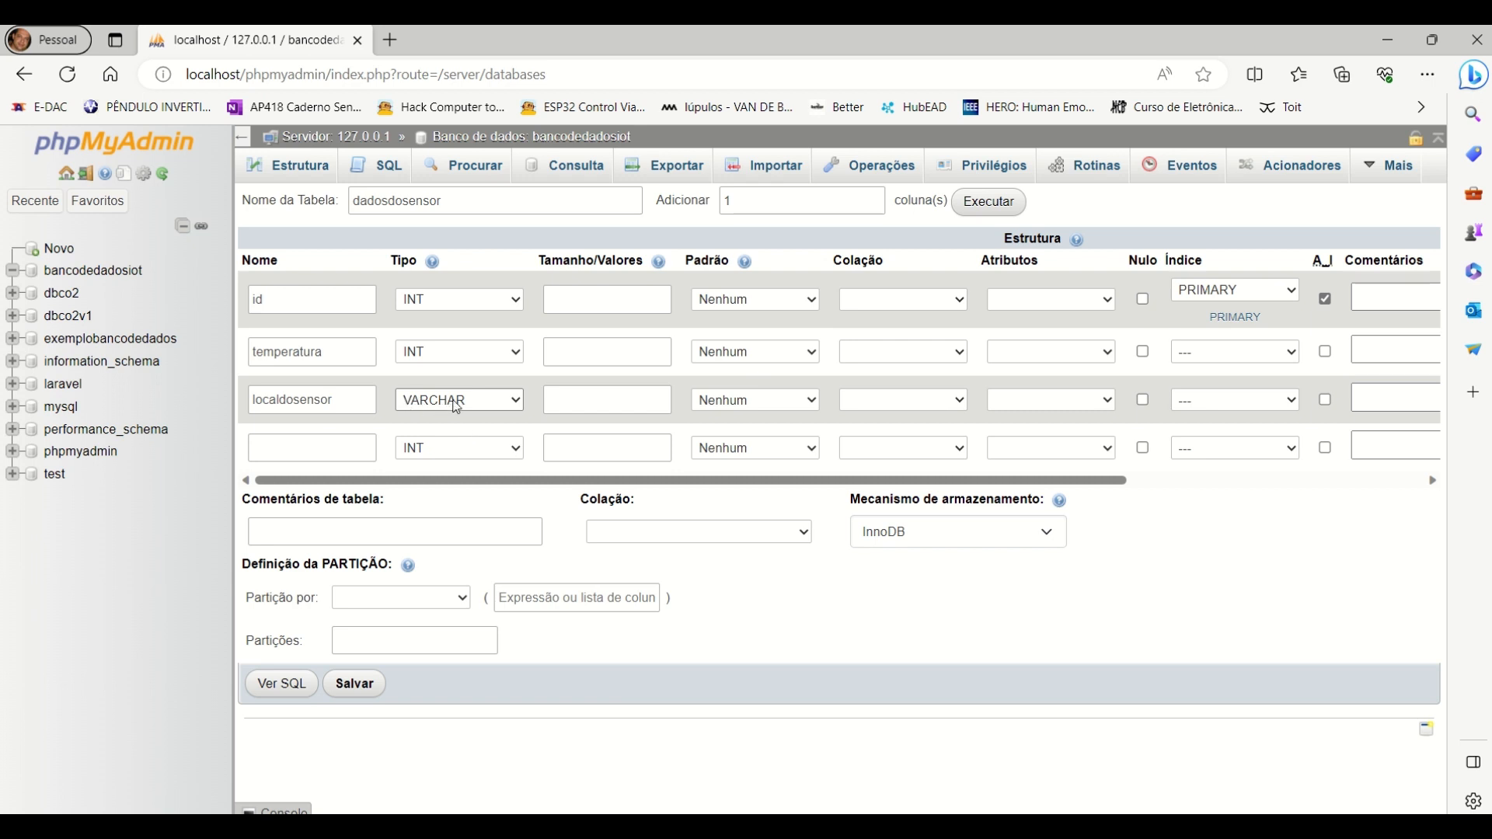
pyautogui.click(595, 403)
pyautogui.click(596, 402)
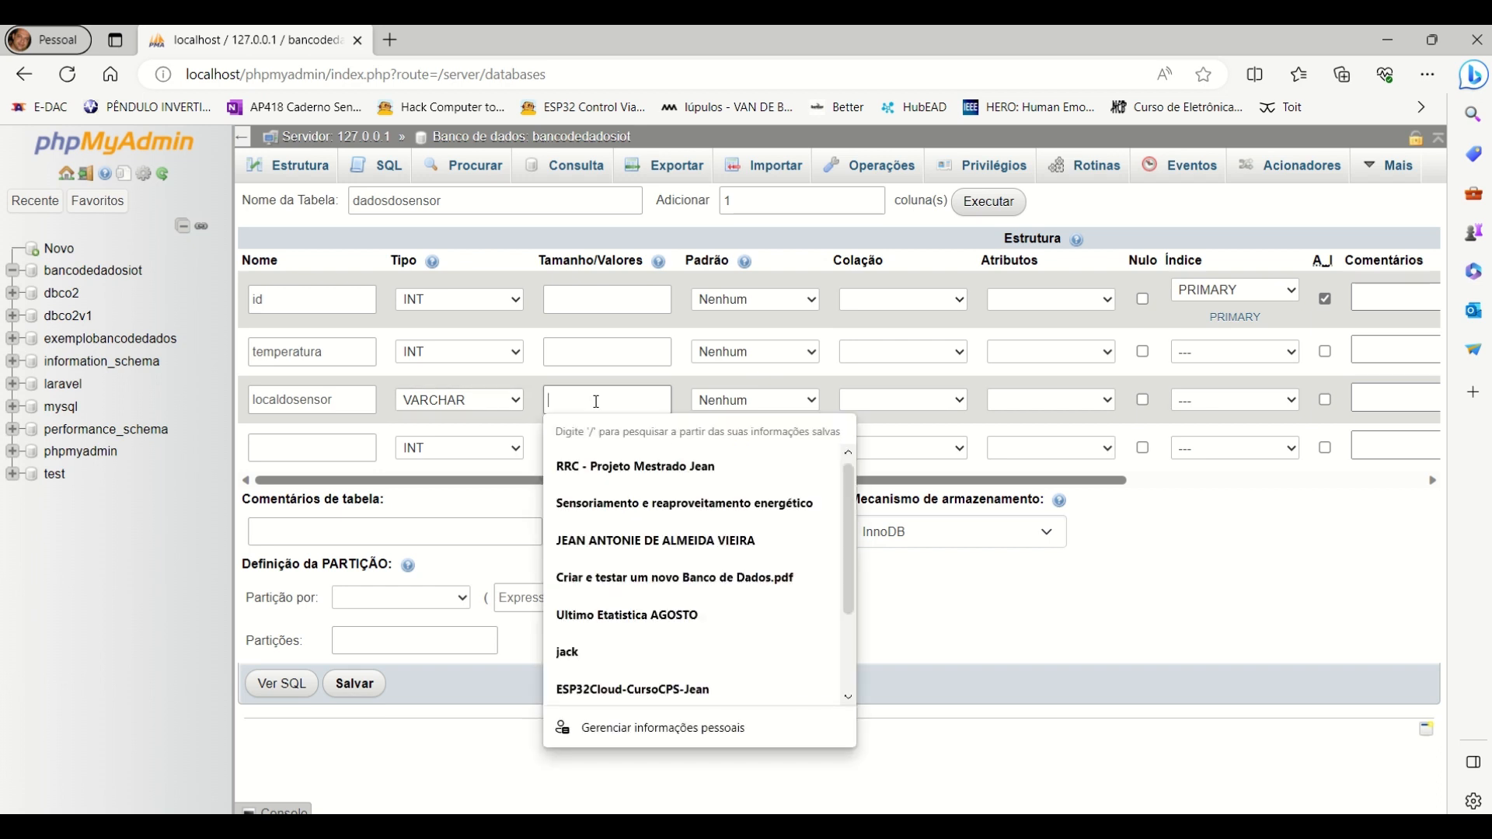
pyautogui.write('255')
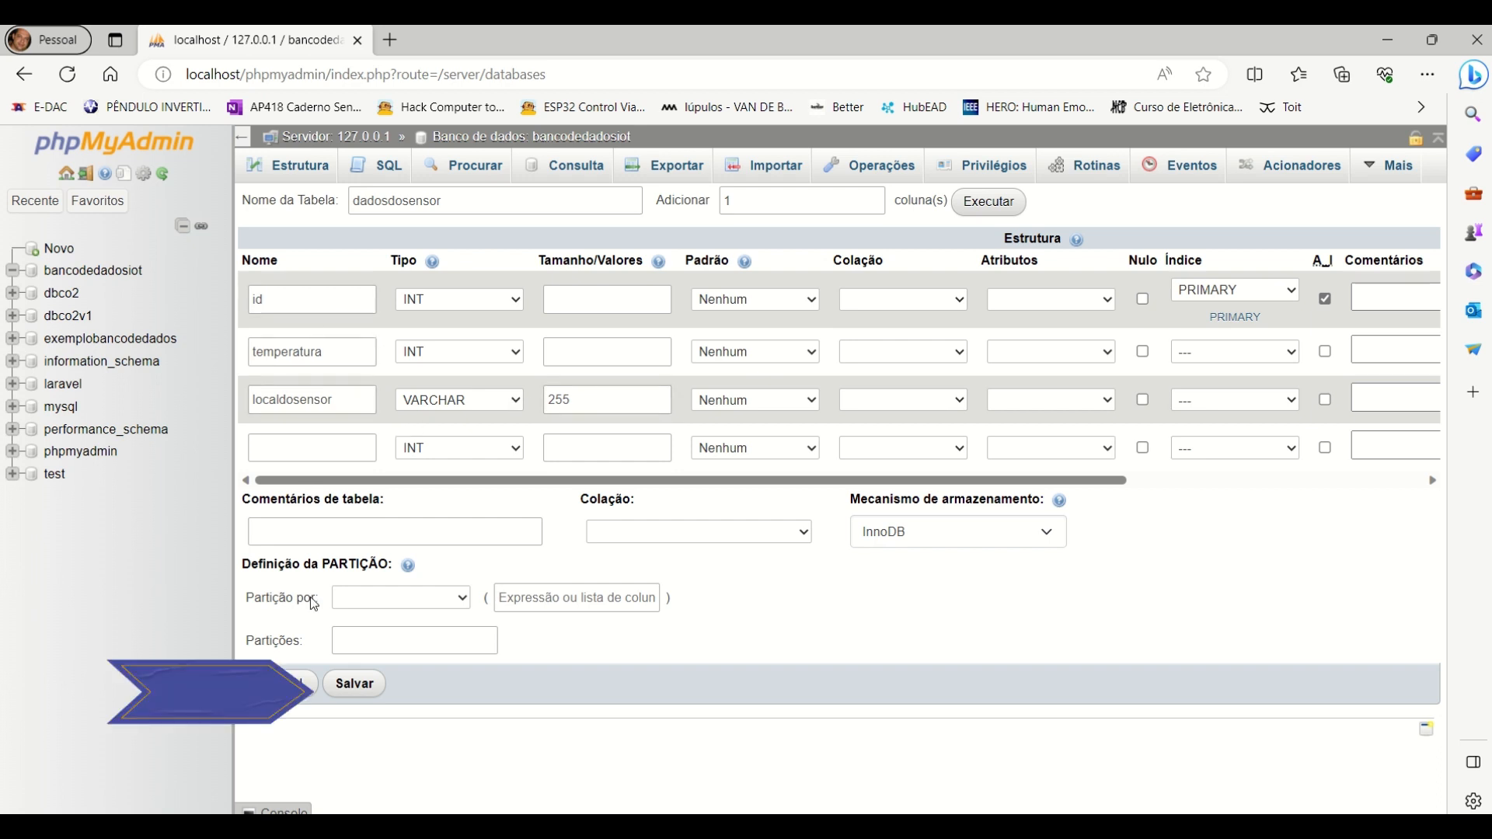
pyautogui.click(357, 685)
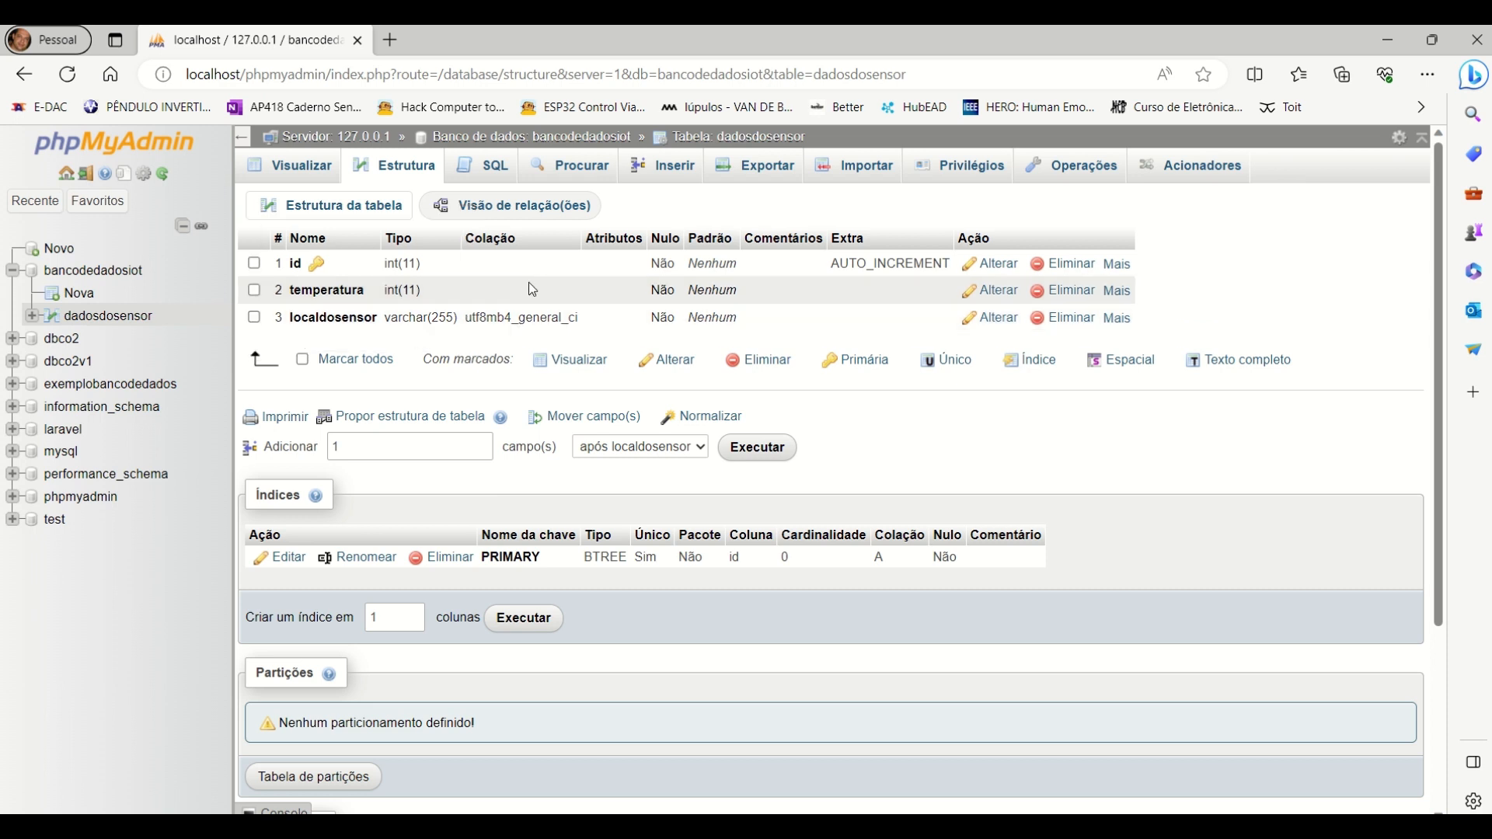
# Step: Generate an INSERT query template for the dadosdosensor table and select the whole statement
pyautogui.click(487, 178)
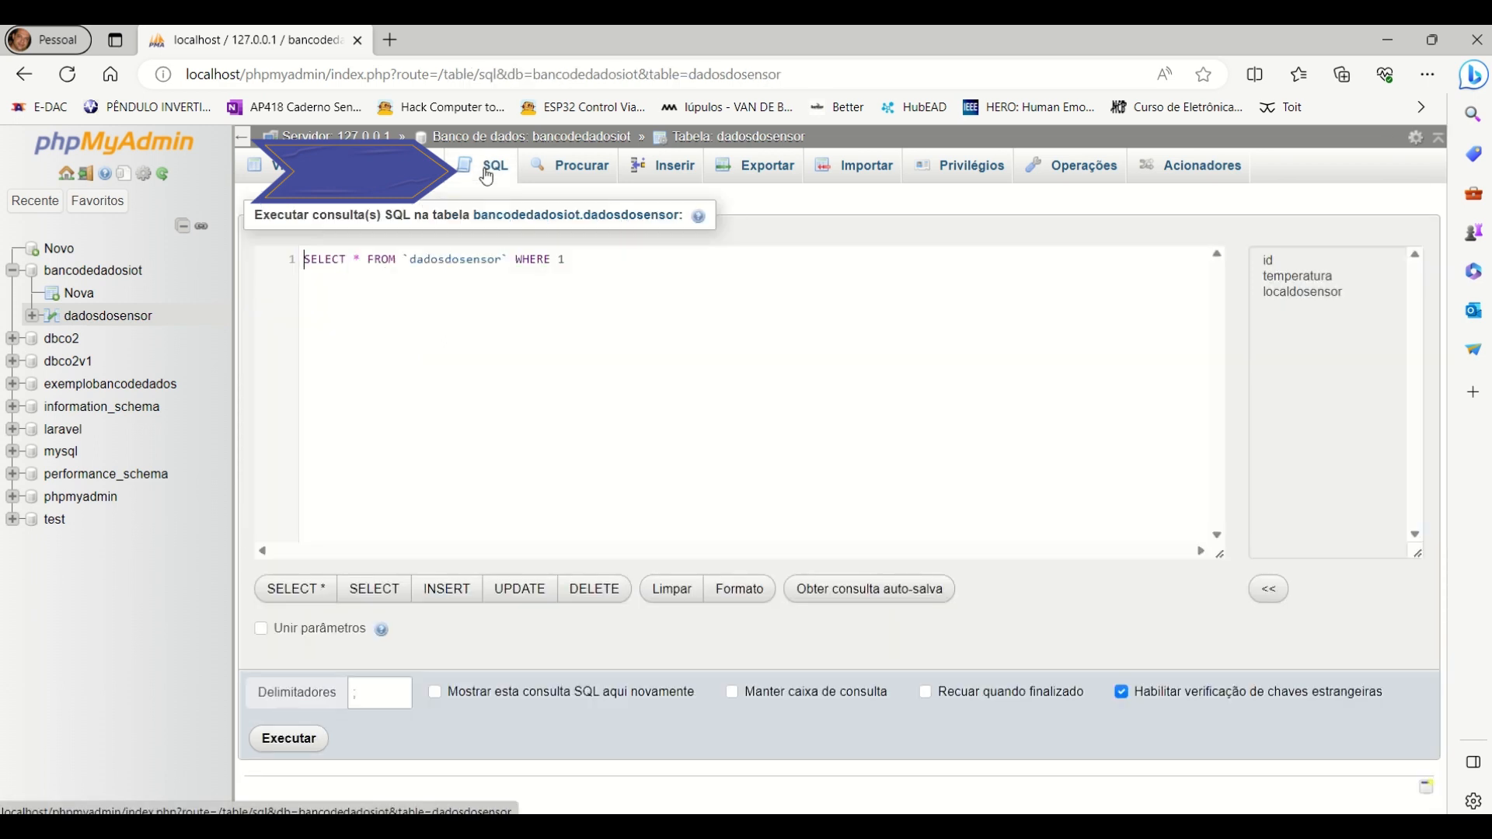
pyautogui.click(454, 594)
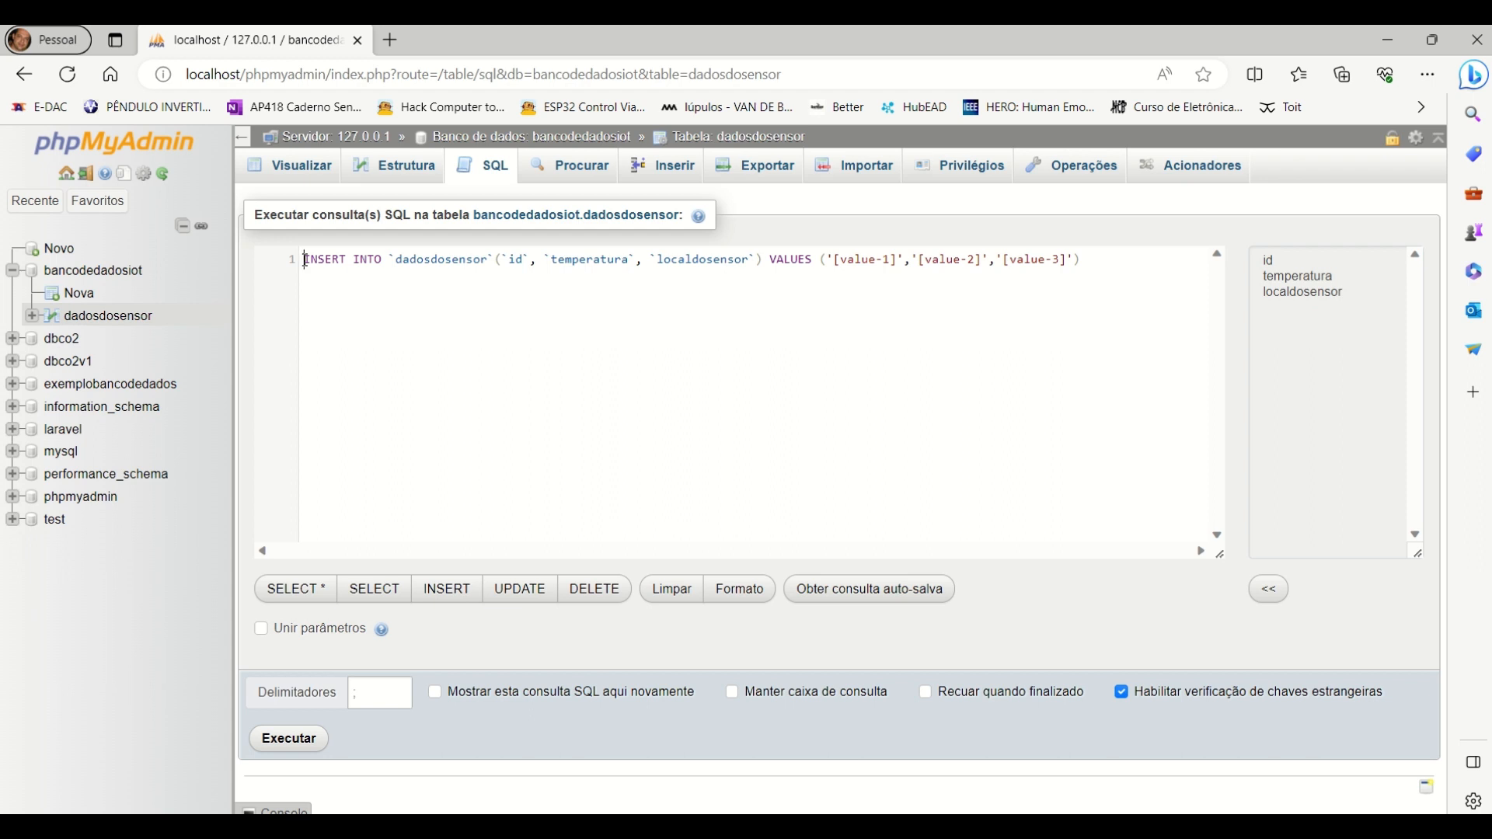
pyautogui.moveTo(305, 259); pyautogui.dragTo(1106, 256)
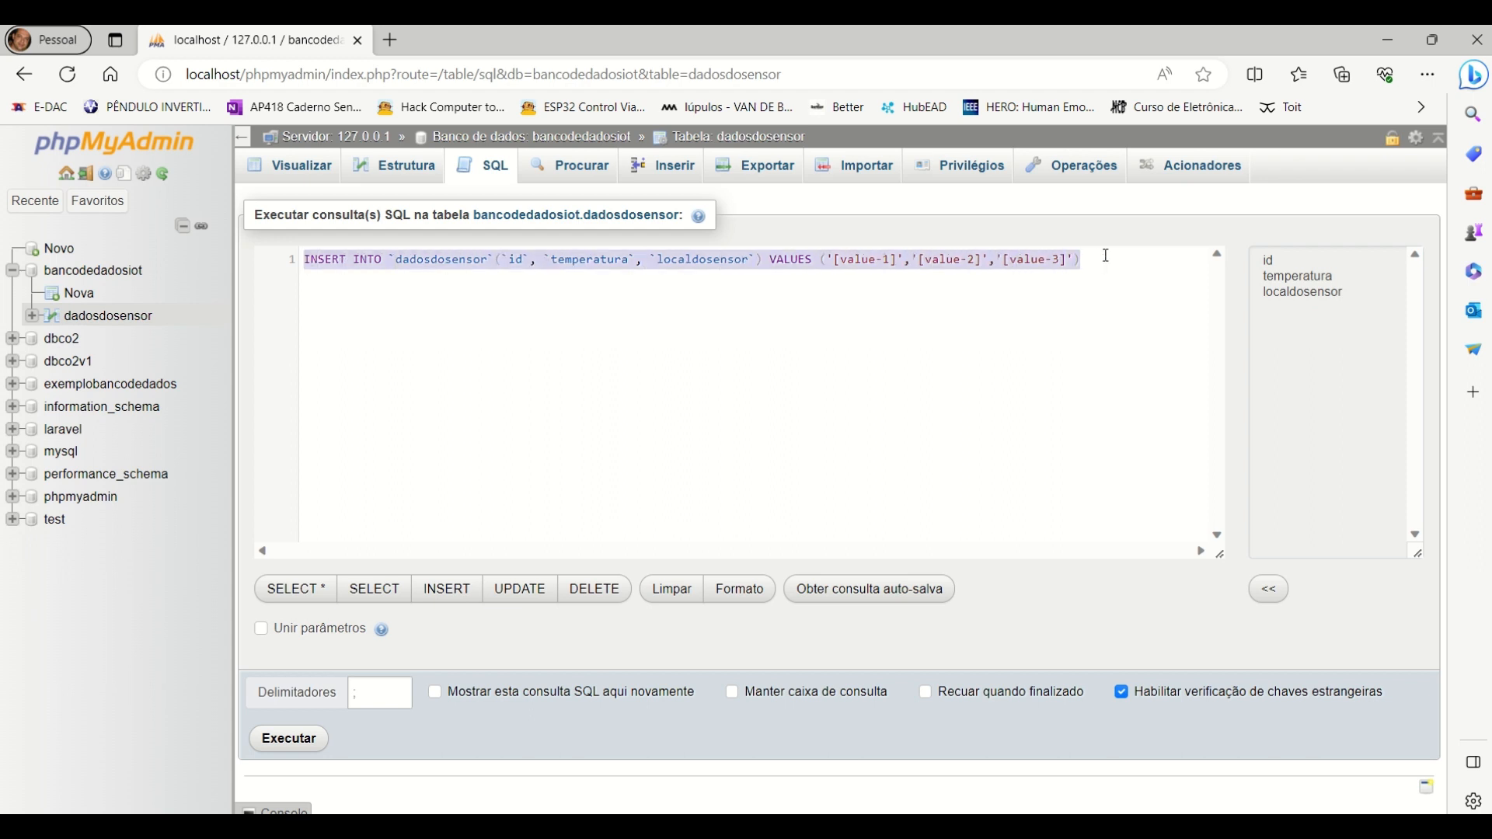
pyautogui.click(1081, 269)
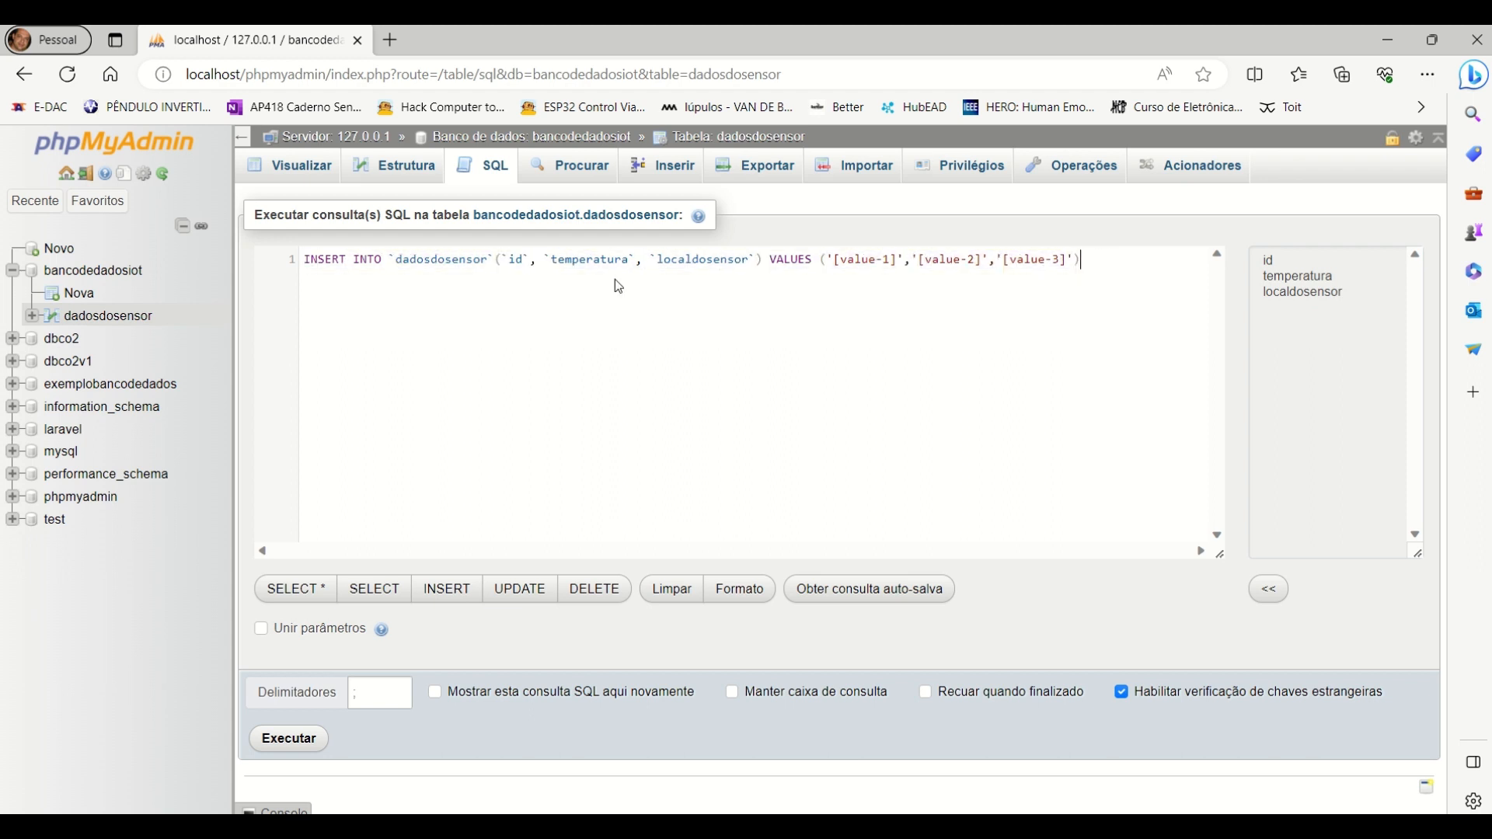
pyautogui.moveTo(305, 260); pyautogui.dragTo(1114, 272)
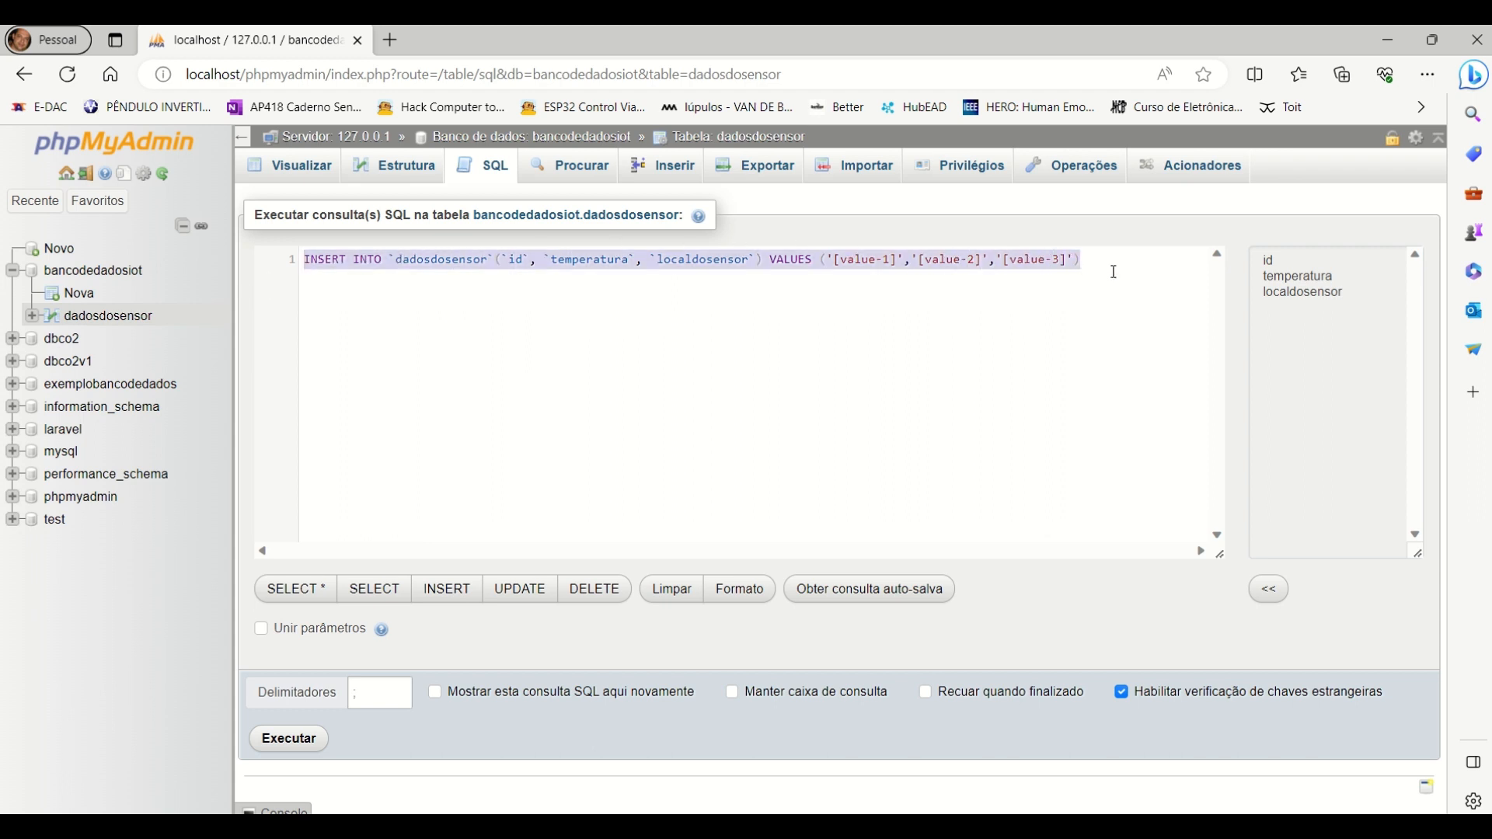
# Step: Examine the parts of the INSERT statement one by one: INSERT INTO, the table name, the column list, VALUES and the value placeholders
pyautogui.click(538, 298)
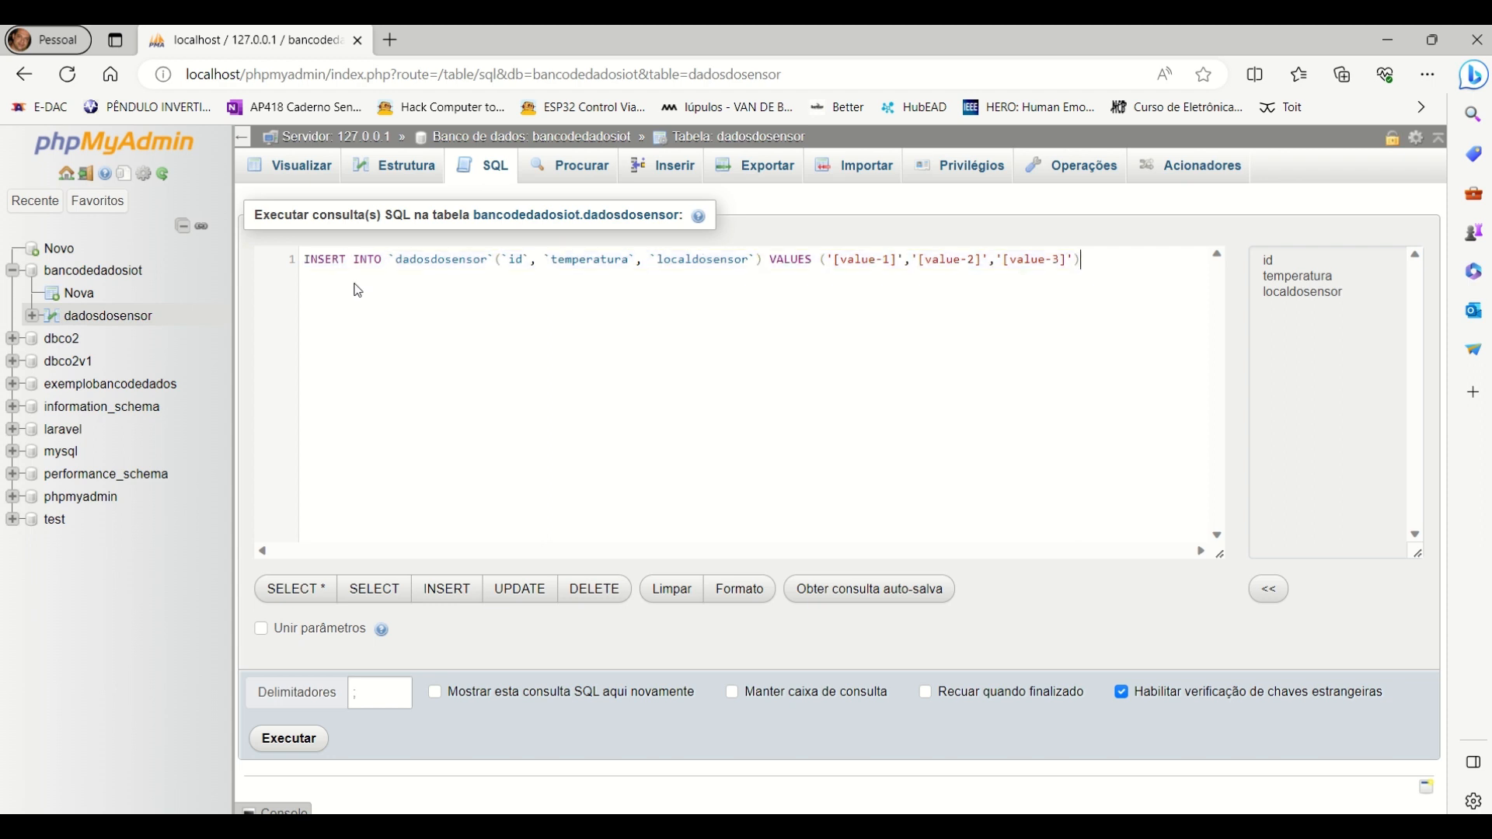
pyautogui.press('super+plus')
pyautogui.press('super+plus')
pyautogui.press('super+plus')
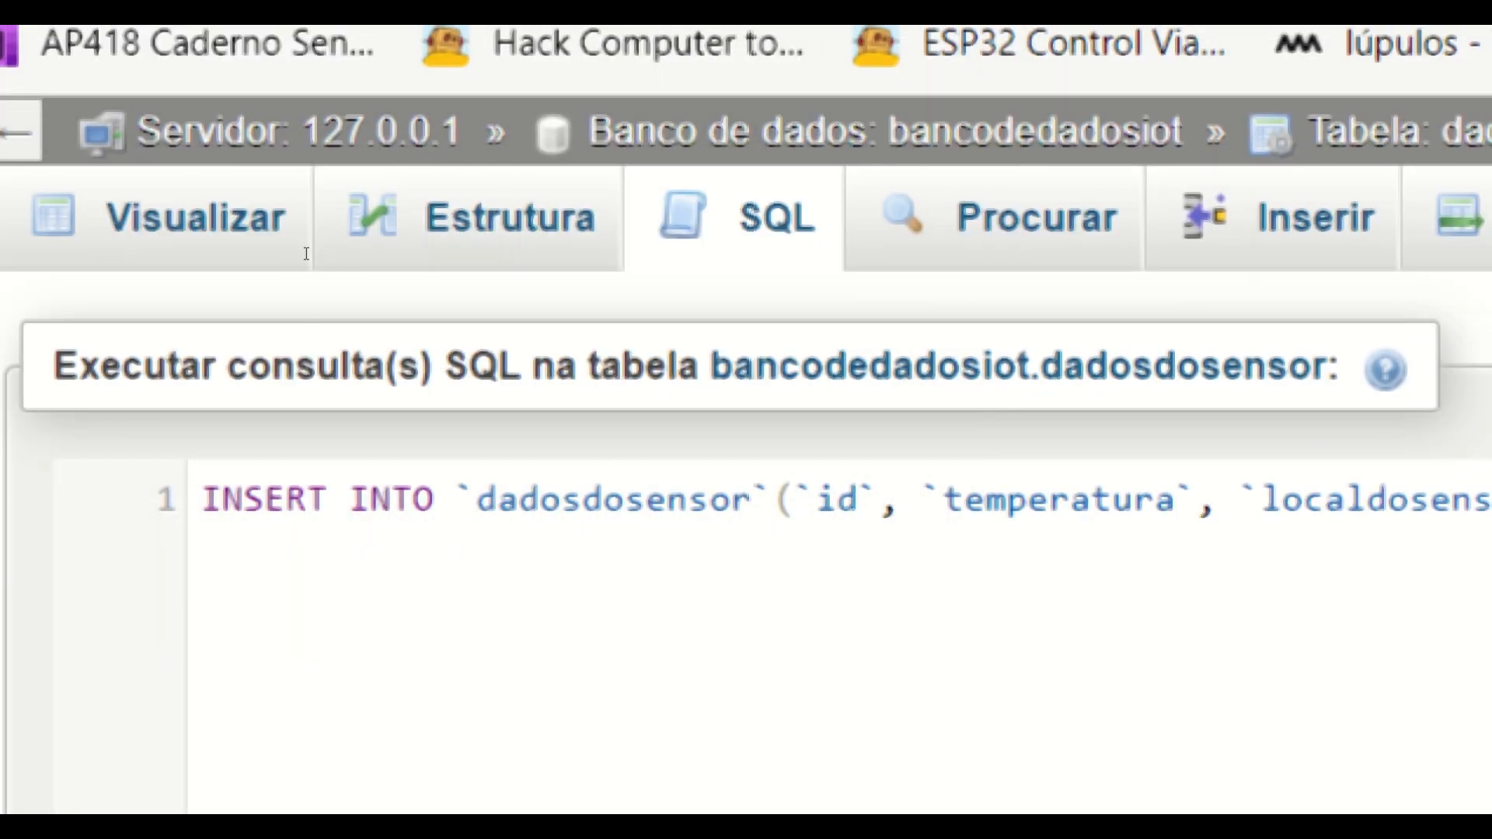
pyautogui.moveTo(305, 254); pyautogui.dragTo(381, 262)
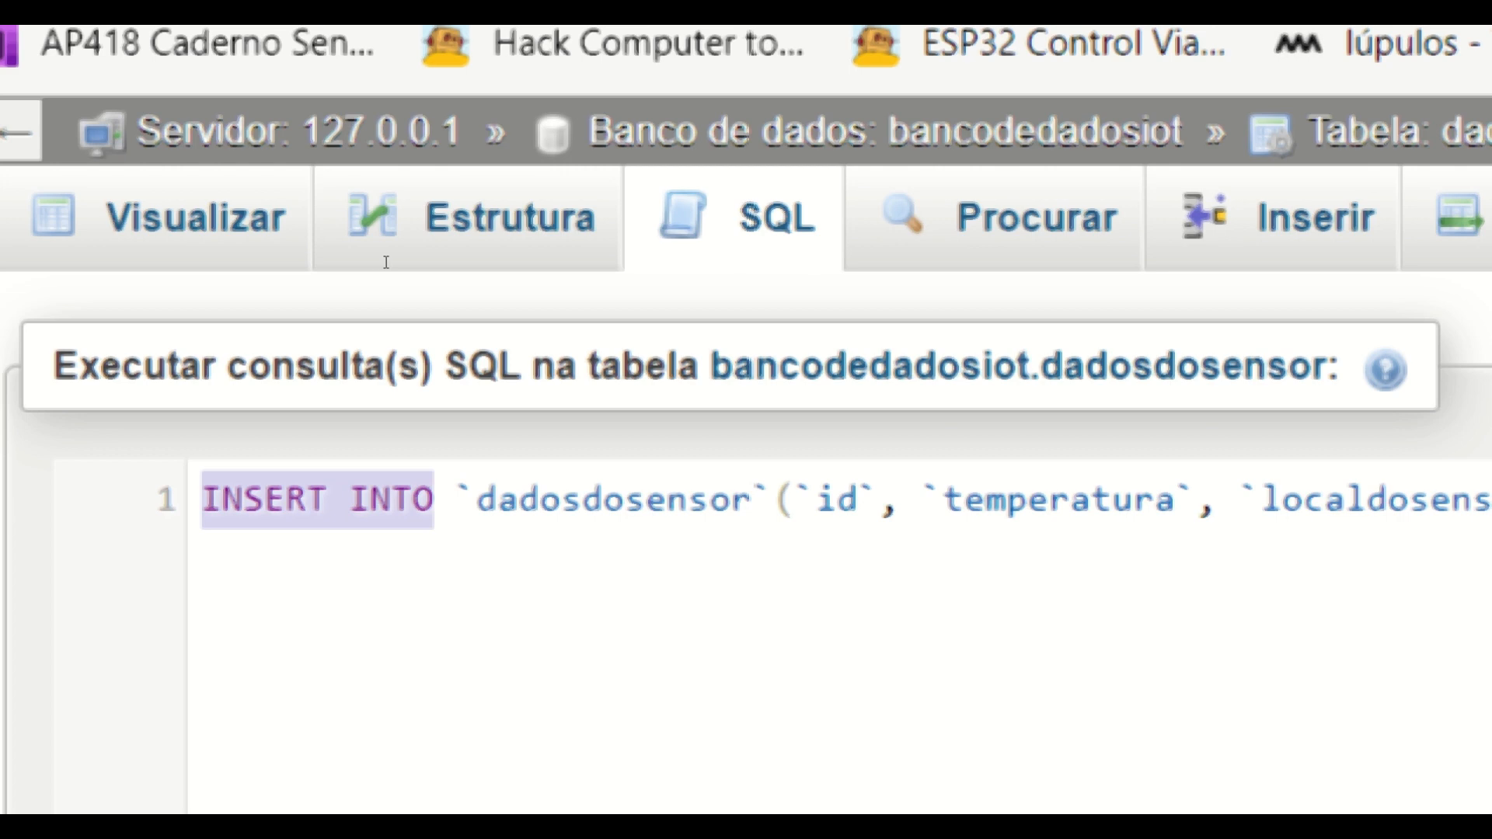
pyautogui.click(387, 263)
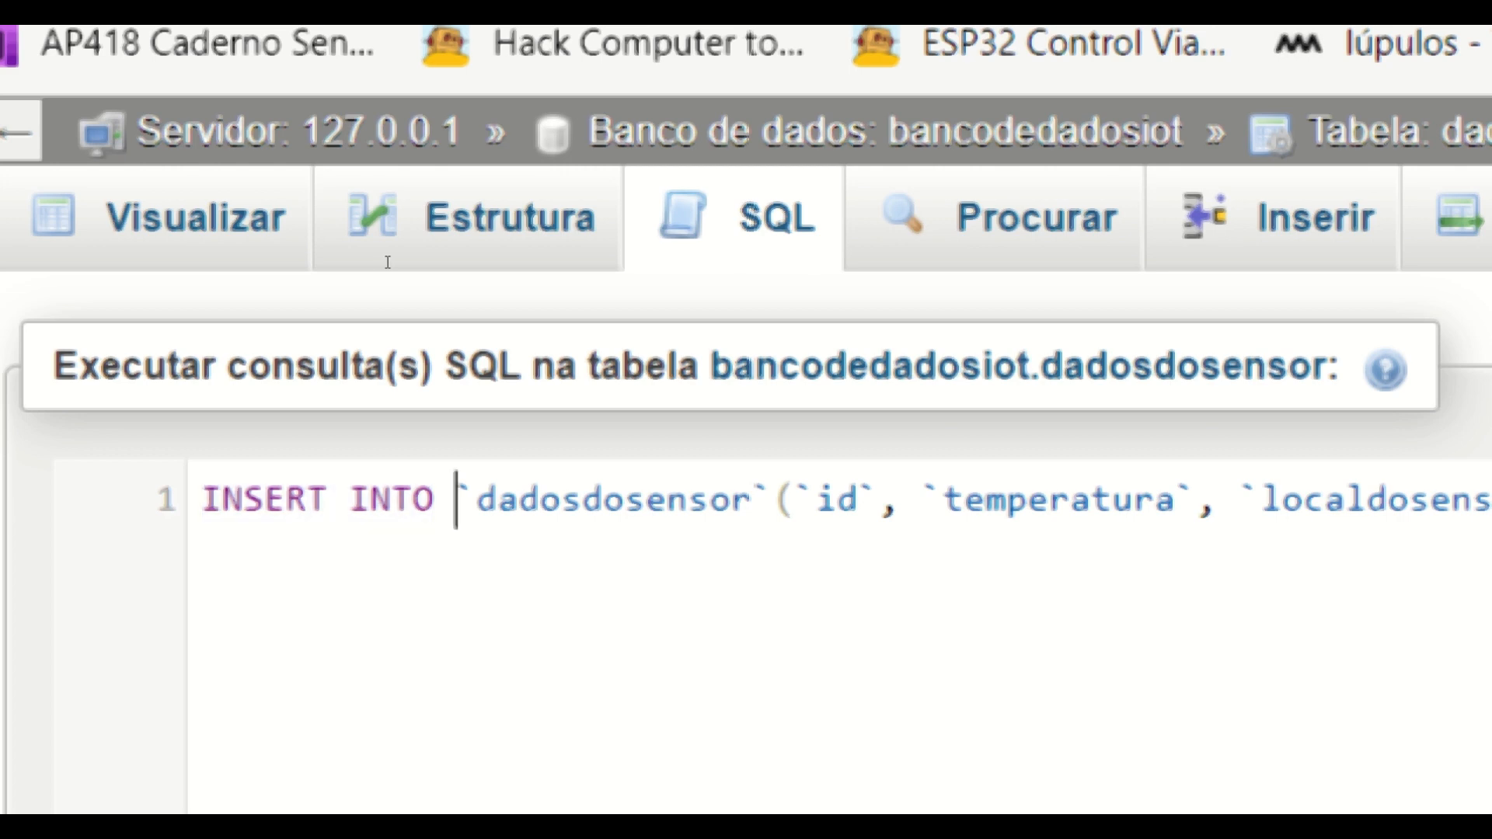
pyautogui.moveTo(388, 262); pyautogui.dragTo(495, 261)
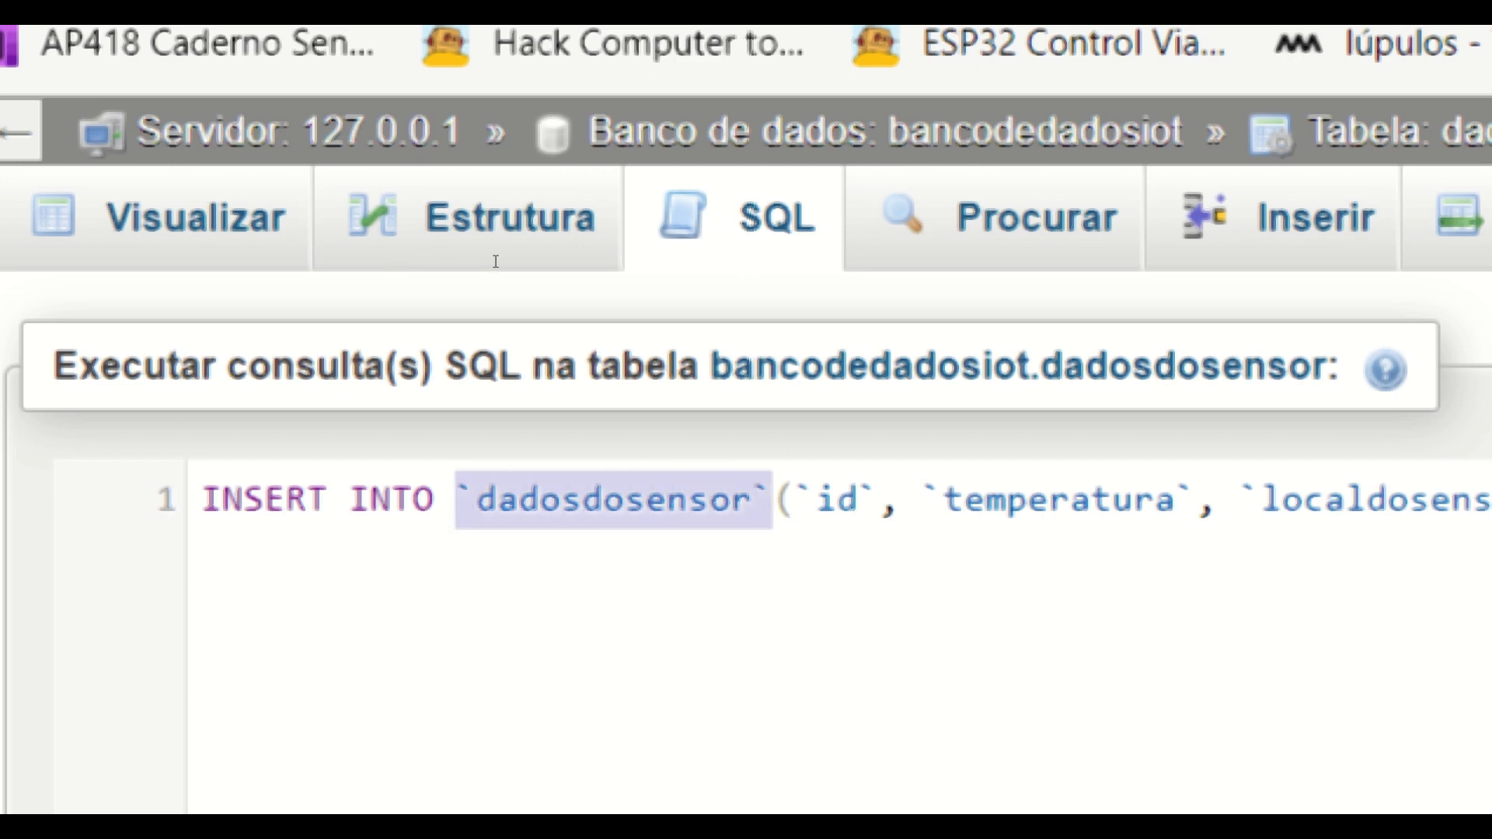
pyautogui.click(506, 259)
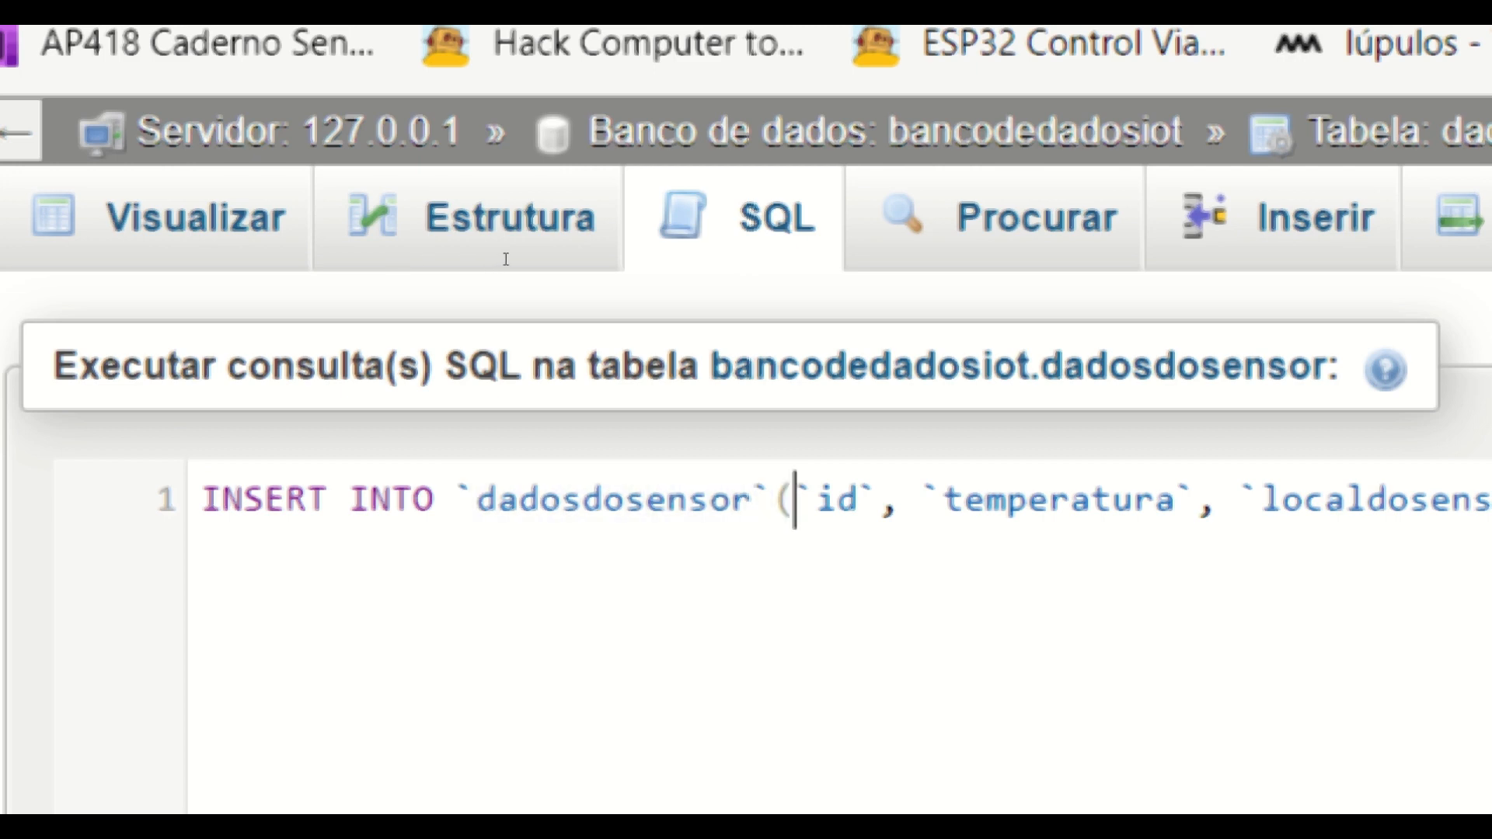
pyautogui.moveTo(505, 259); pyautogui.dragTo(907, 260)
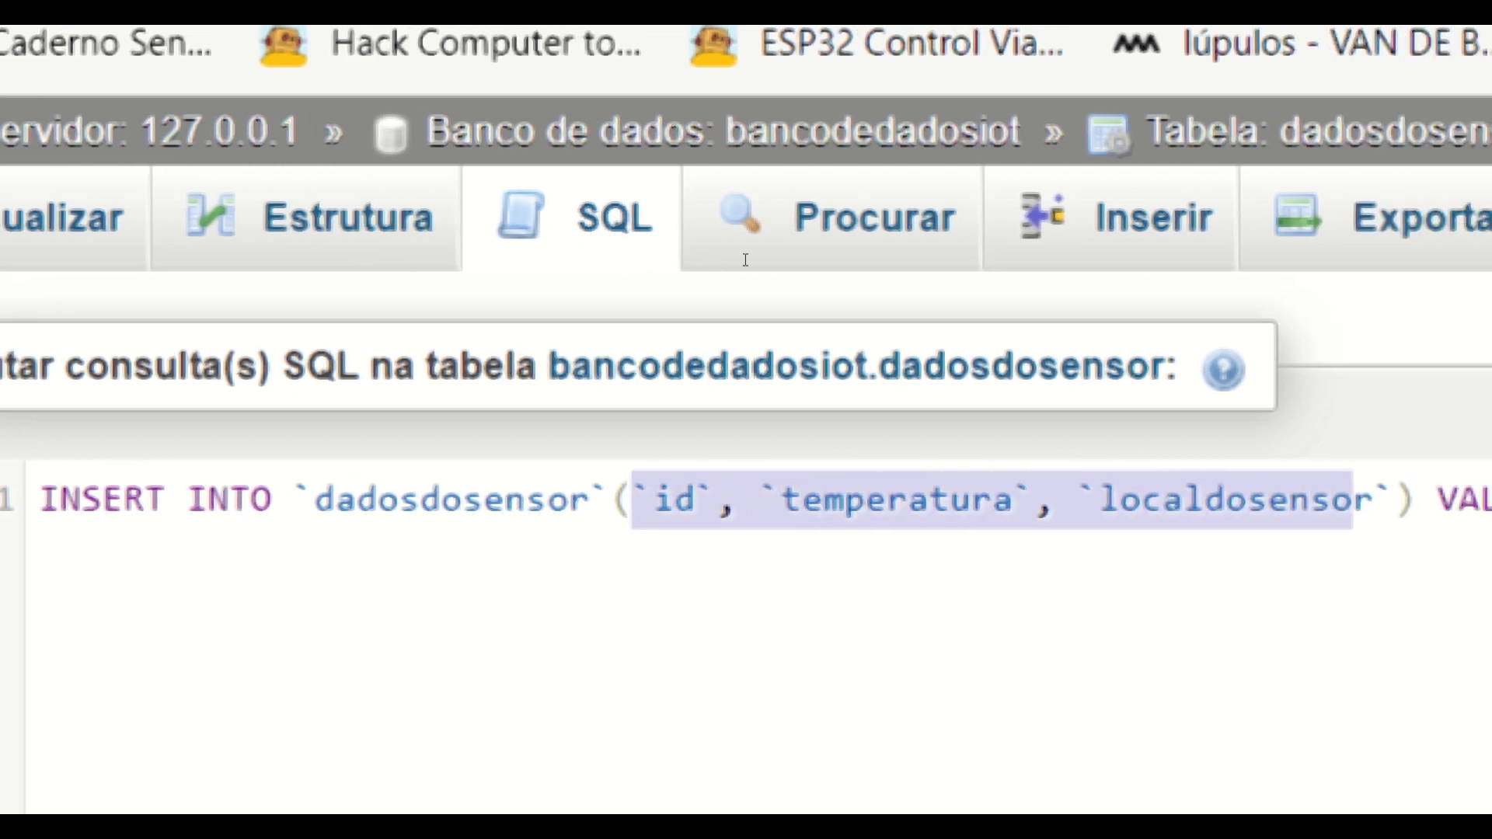
pyautogui.moveTo(745, 260); pyautogui.dragTo(788, 258)
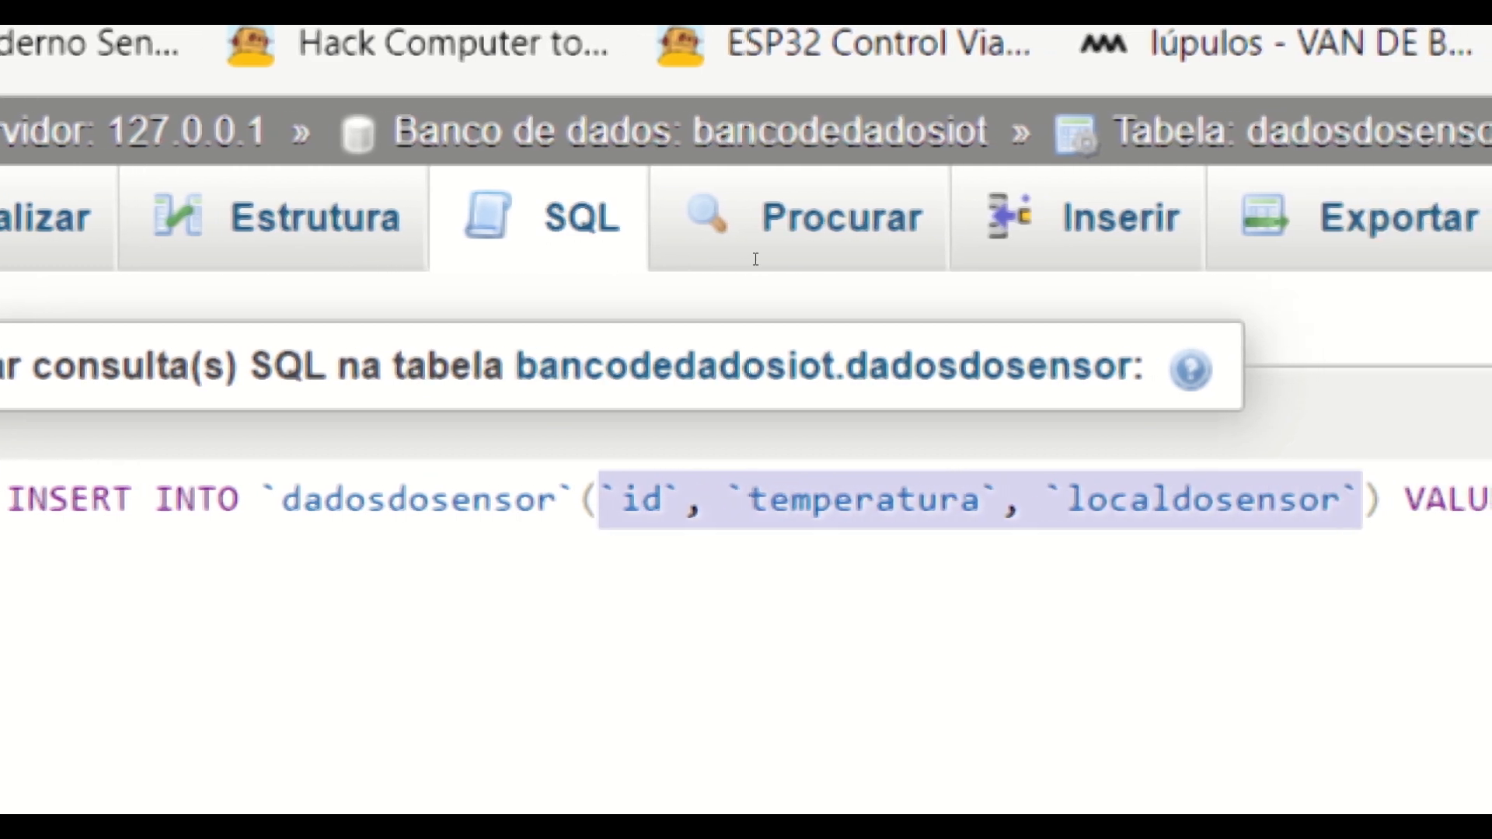
pyautogui.click(766, 259)
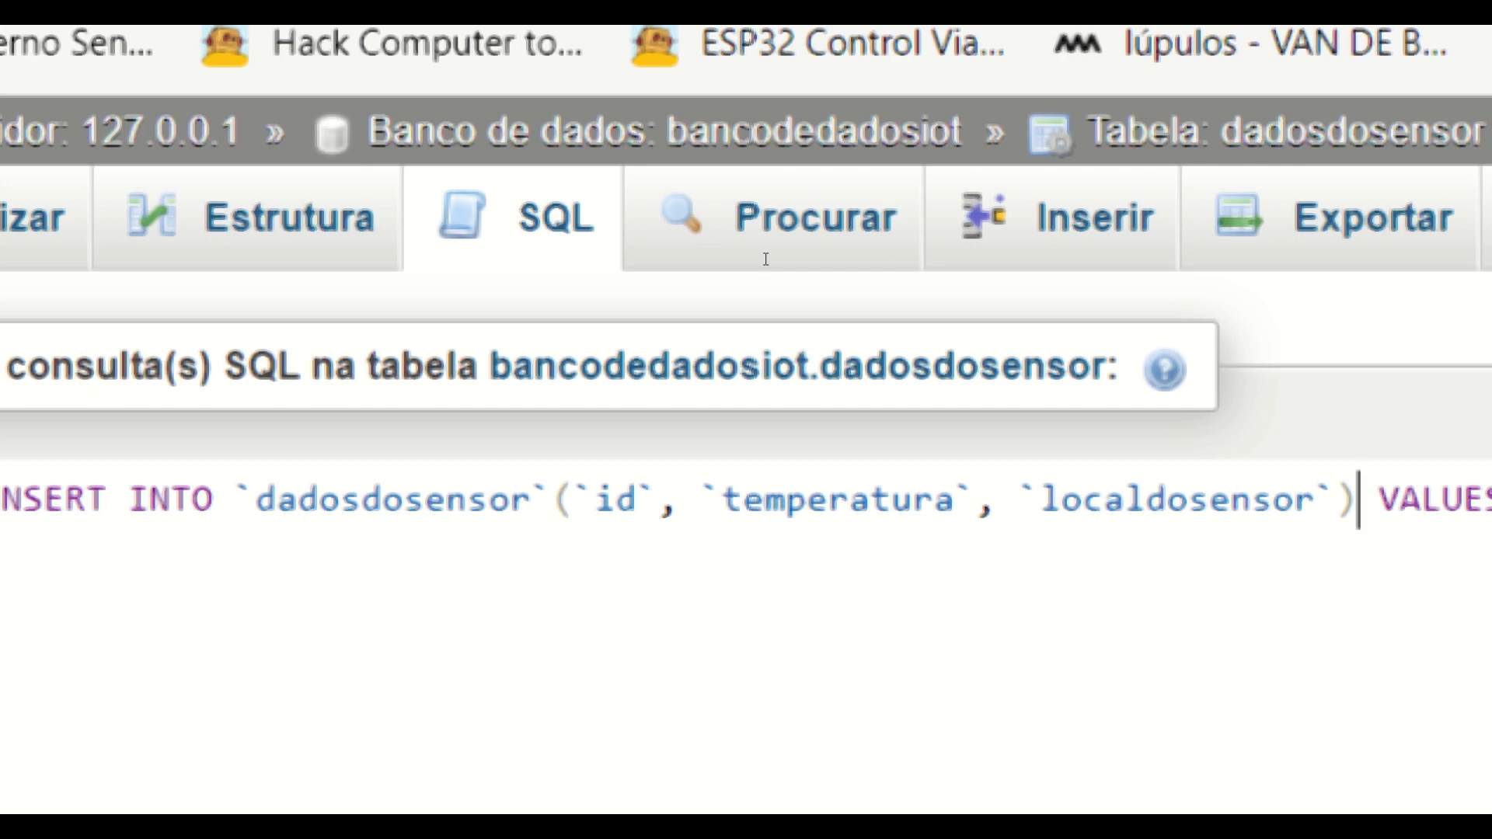
pyautogui.hotkey('shift', 'Left')
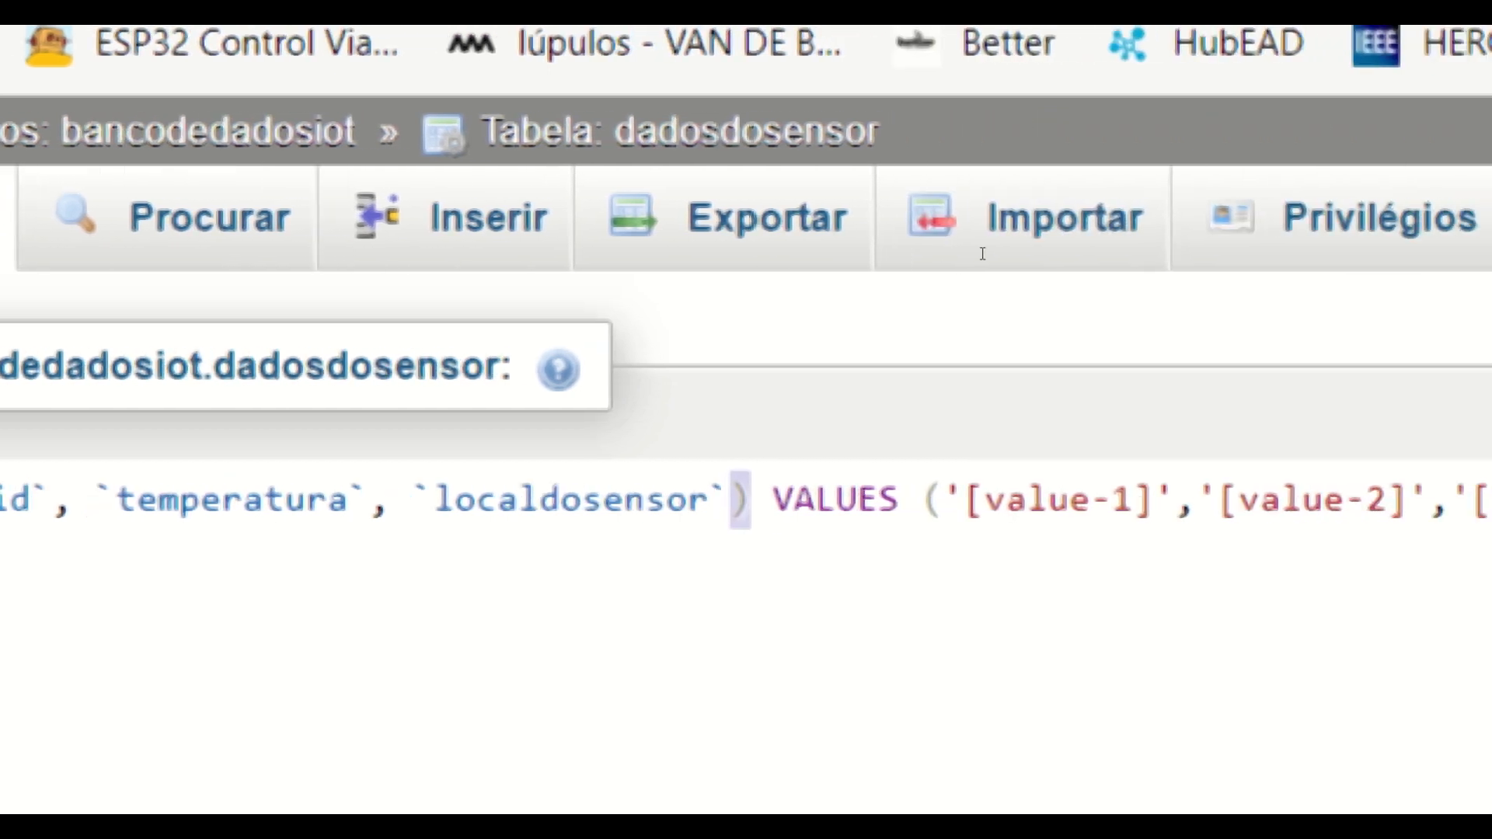
pyautogui.moveTo(769, 500); pyautogui.dragTo(895, 504)
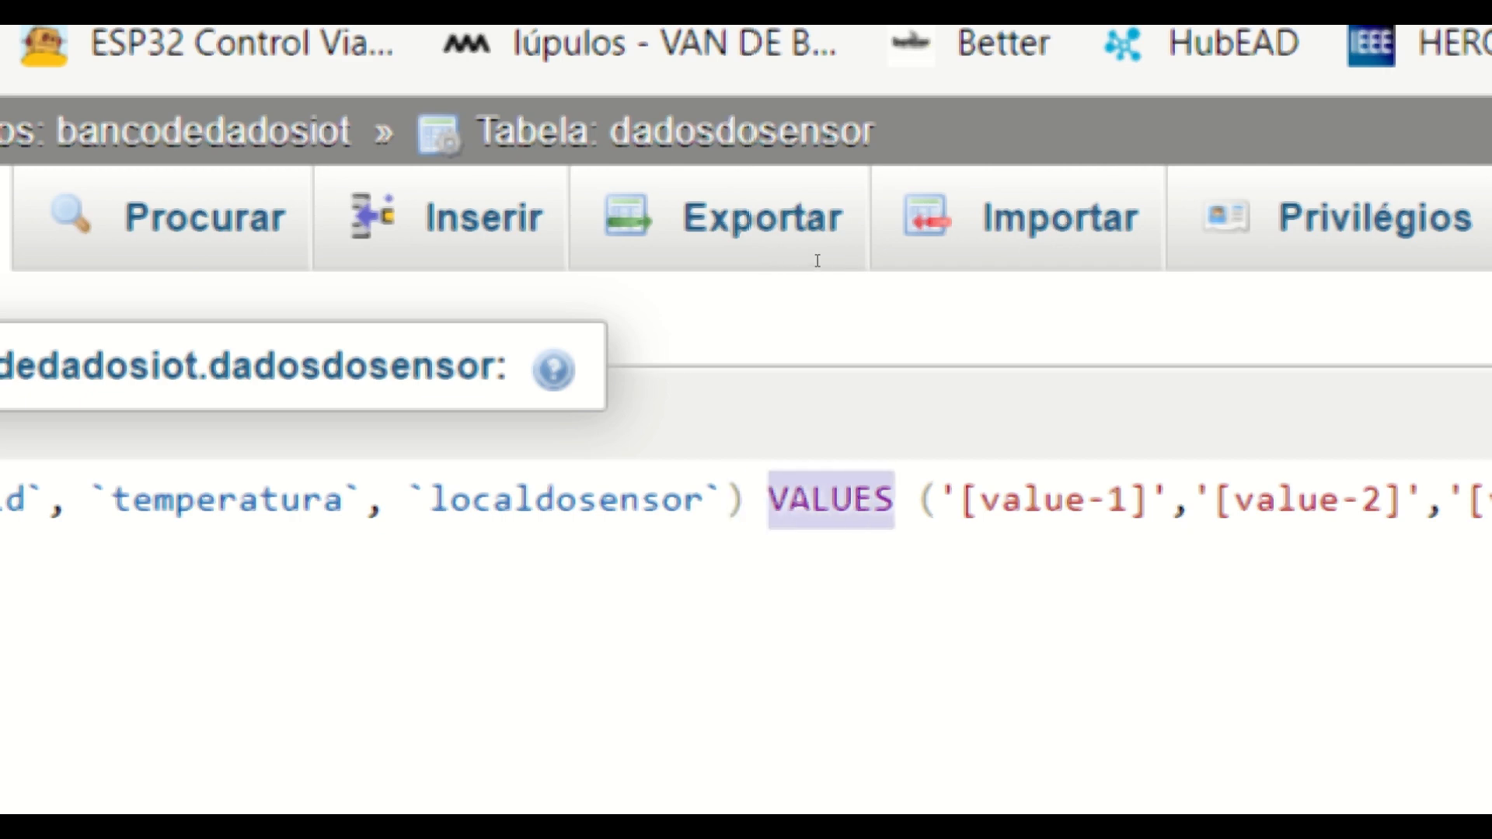
pyautogui.click(917, 500)
pyautogui.moveTo(917, 500); pyautogui.dragTo(1491, 500)
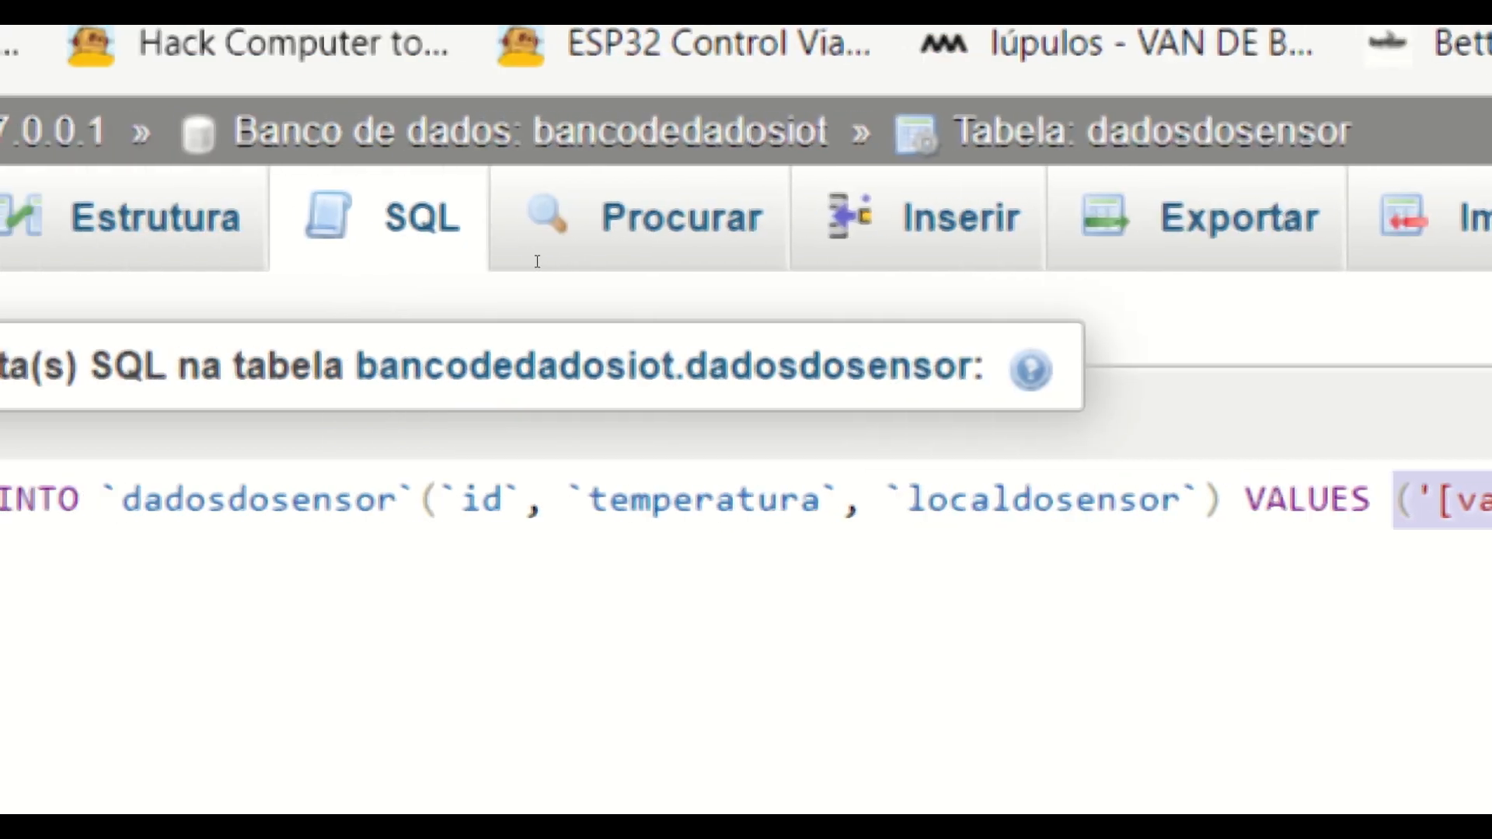
# Step: Remove the id column and its comma from the column list of the INSERT statement
pyautogui.click(544, 500)
pyautogui.press('BackSpace')
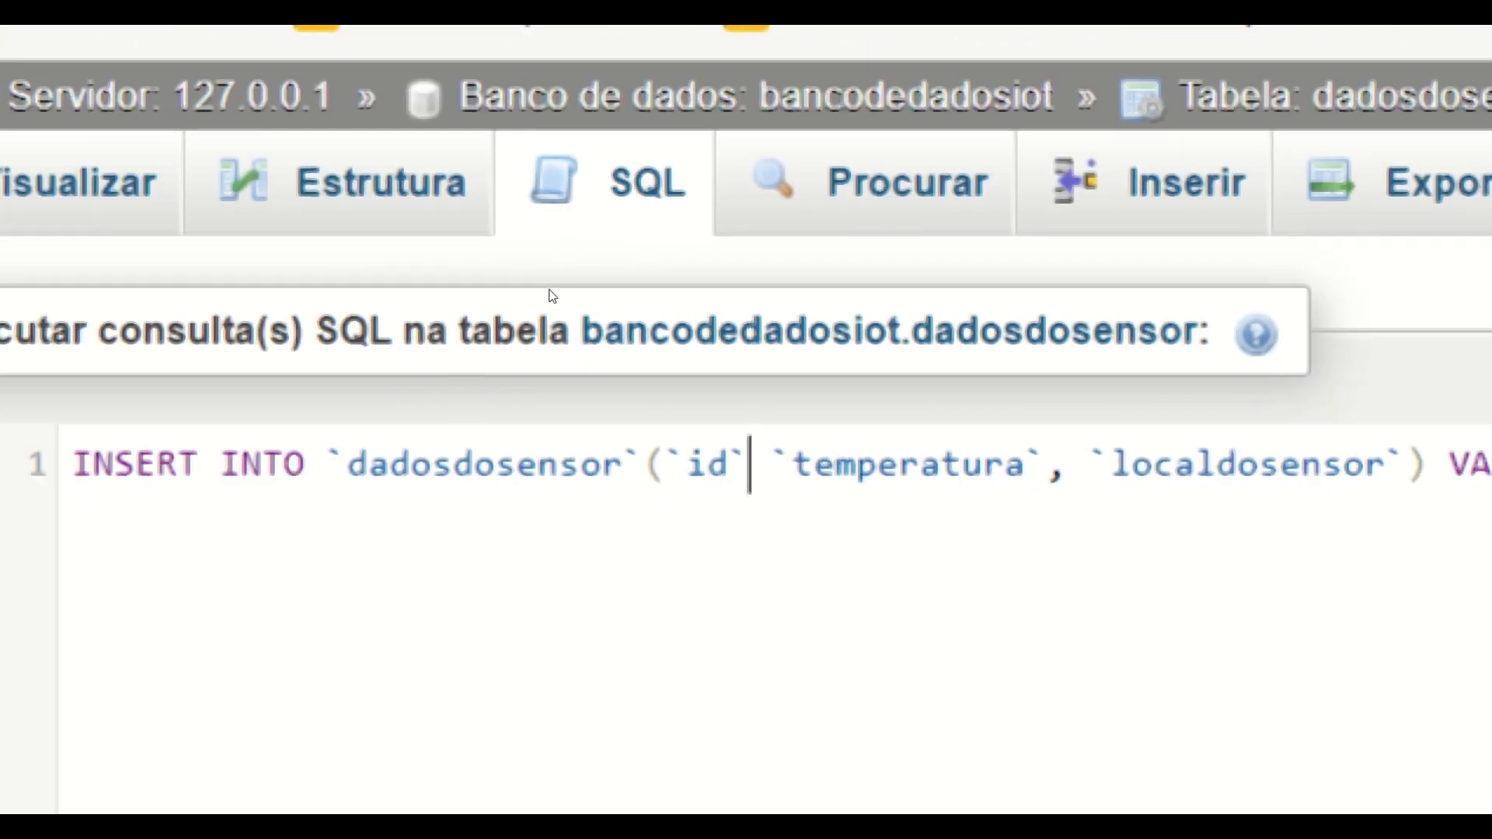
pyautogui.press('BackSpace')
pyautogui.press('BackSpace')
pyautogui.press('BackSpace')
pyautogui.press('BackSpace')
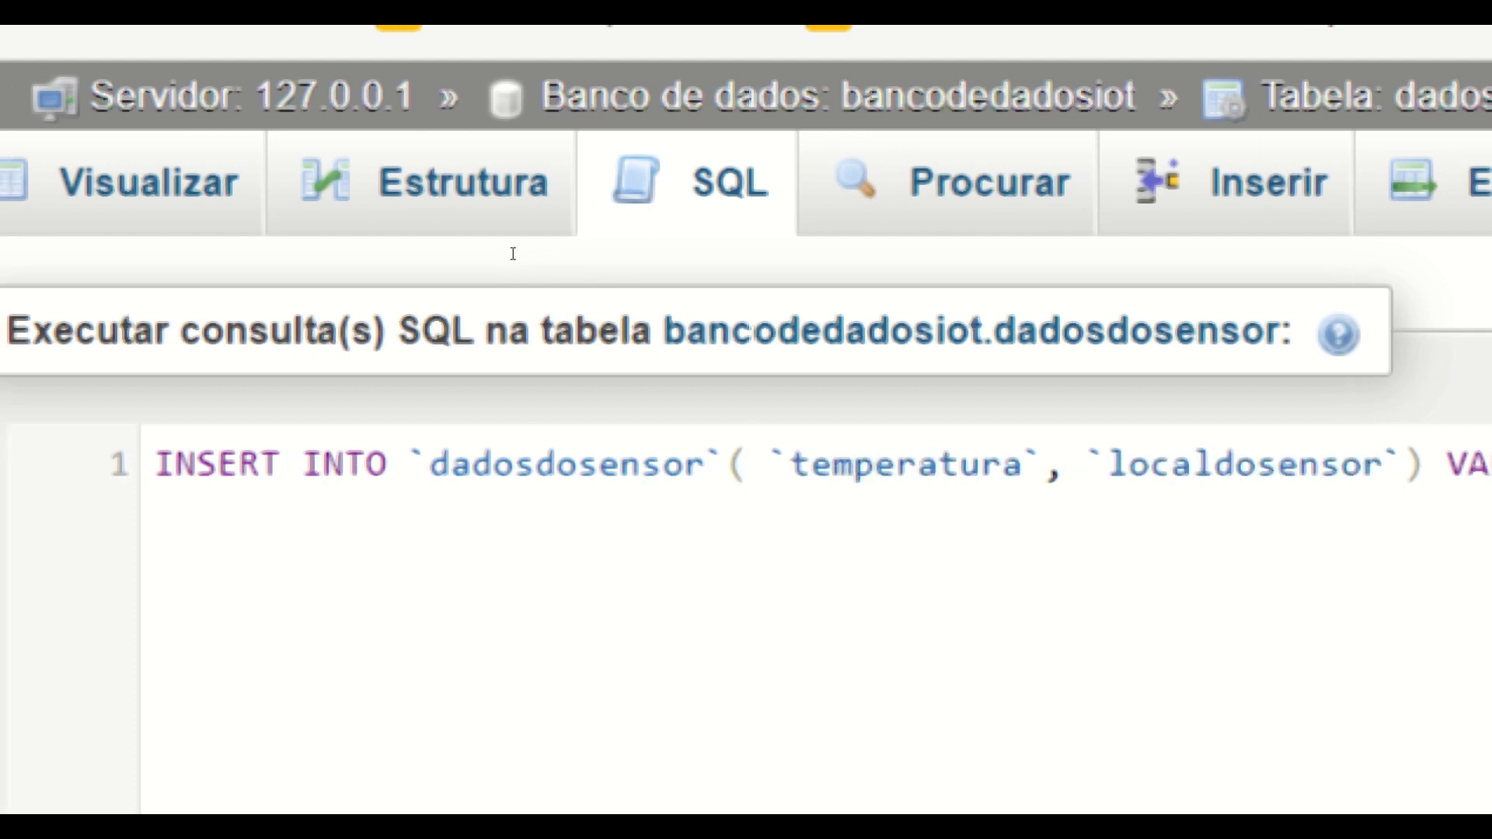
pyautogui.press('BackSpace')
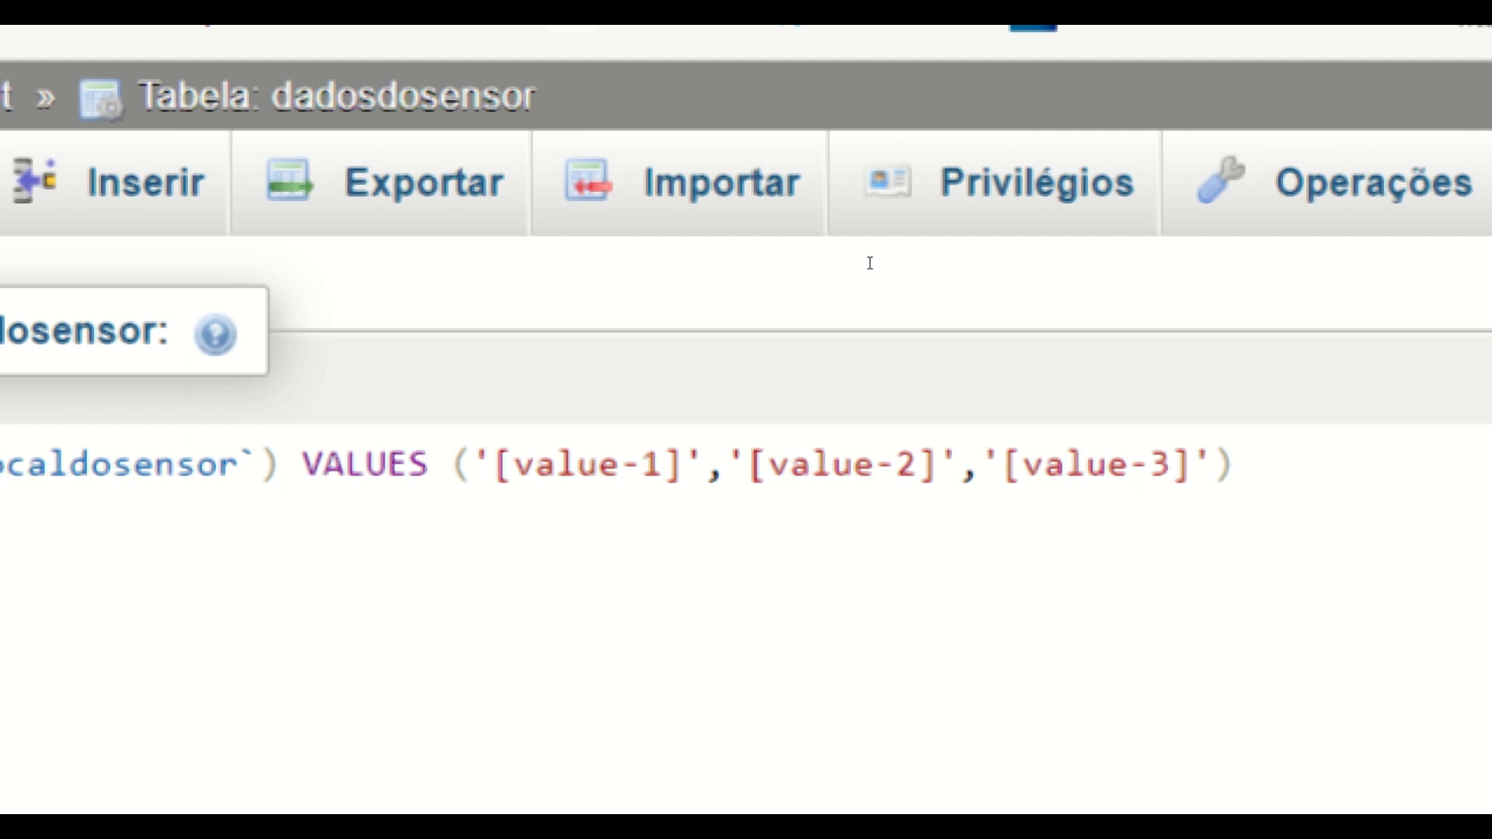
# Step: Remove the '[value-1]' placeholder and its comma from the VALUES list of the INSERT statement
pyautogui.press('BackSpace')
pyautogui.press('BackSpace')
pyautogui.press('BackSpace')
pyautogui.press('BackSpace')
pyautogui.press('BackSpace')
pyautogui.press('BackSpace')
pyautogui.press('BackSpace')
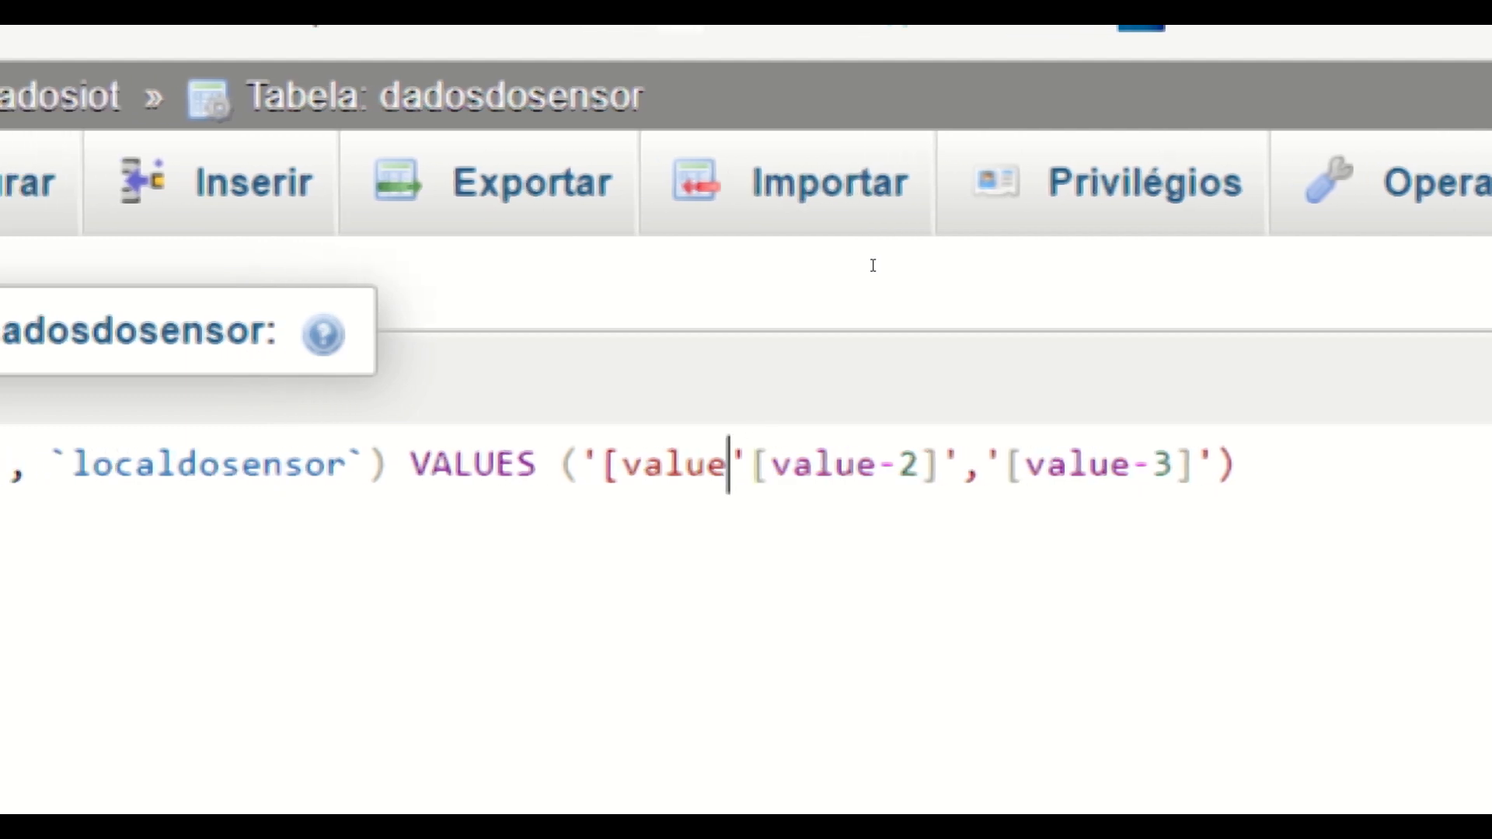
pyautogui.press('BackSpace')
pyautogui.press('BackSpace')
pyautogui.press('BackSpace')
pyautogui.press('BackSpace')
pyautogui.press('BackSpace')
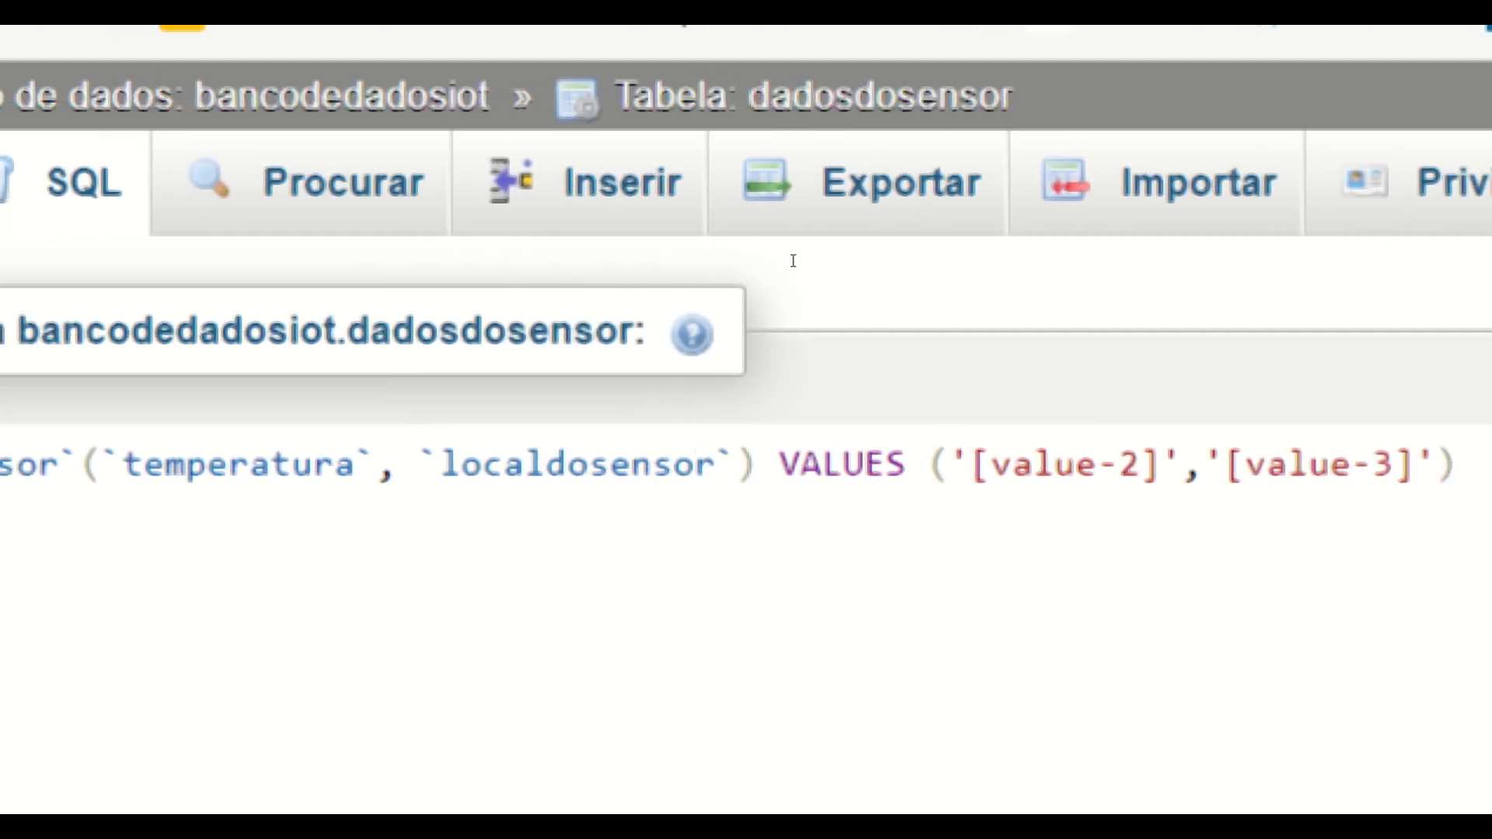
# Step: Replace the [value-2] placeholder for temperatura with 25
pyautogui.hotkey('shift', 'Right')
pyautogui.hotkey('shift', 'Right')
pyautogui.hotkey('shift', 'Right')
pyautogui.hotkey('shift', 'Right')
pyautogui.hotkey('shift', 'Right')
pyautogui.hotkey('shift', 'Right')
pyautogui.hotkey('shift', 'Right')
pyautogui.hotkey('shift', 'Right')
pyautogui.hotkey('shift', 'Right')
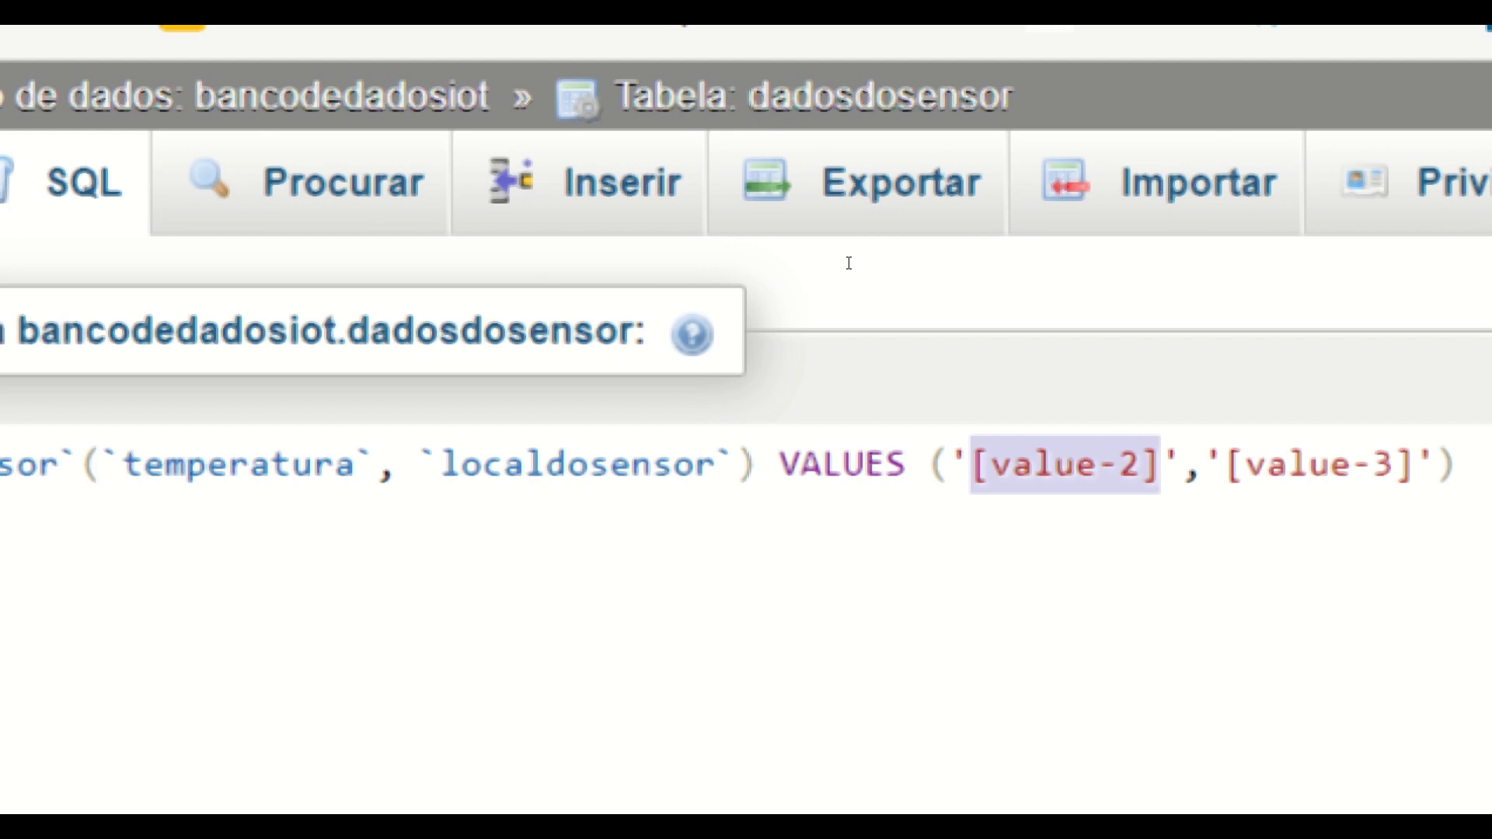
pyautogui.write('25')
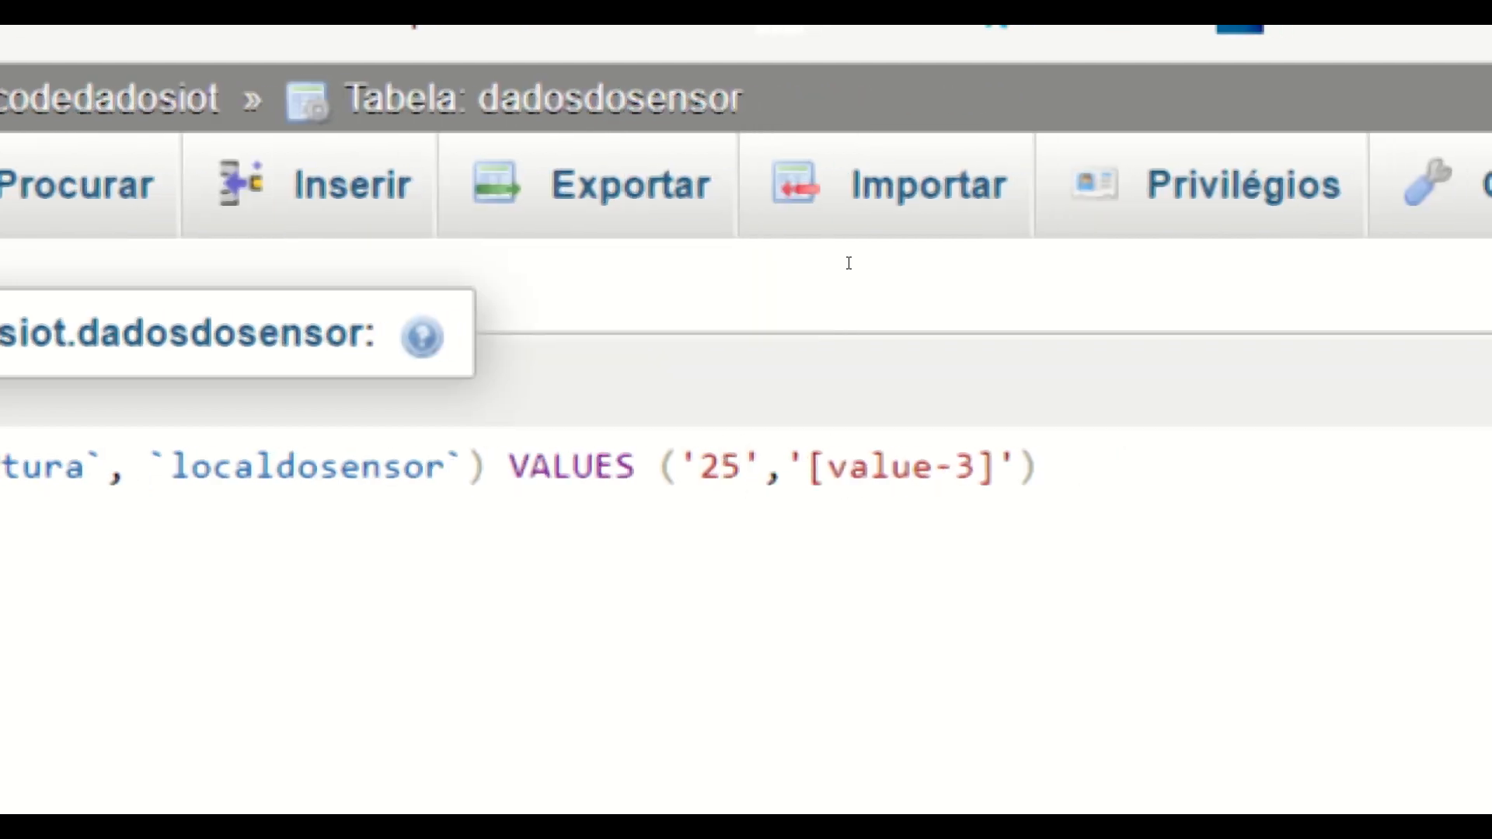
# Step: Replace the [value-3] placeholder for localdosensor with sala and run the INSERT statement
pyautogui.press('Right')
pyautogui.press('Right')
pyautogui.press('Right')
pyautogui.hotkey('shift', 'Right')
pyautogui.hotkey('shift', 'Right')
pyautogui.hotkey('shift', 'Right')
pyautogui.hotkey('shift', 'Right')
pyautogui.hotkey('shift', 'Right')
pyautogui.hotkey('shift', 'Right')
pyautogui.hotkey('shift', 'Right')
pyautogui.hotkey('shift', 'Right')
pyautogui.hotkey('shift', 'Right')
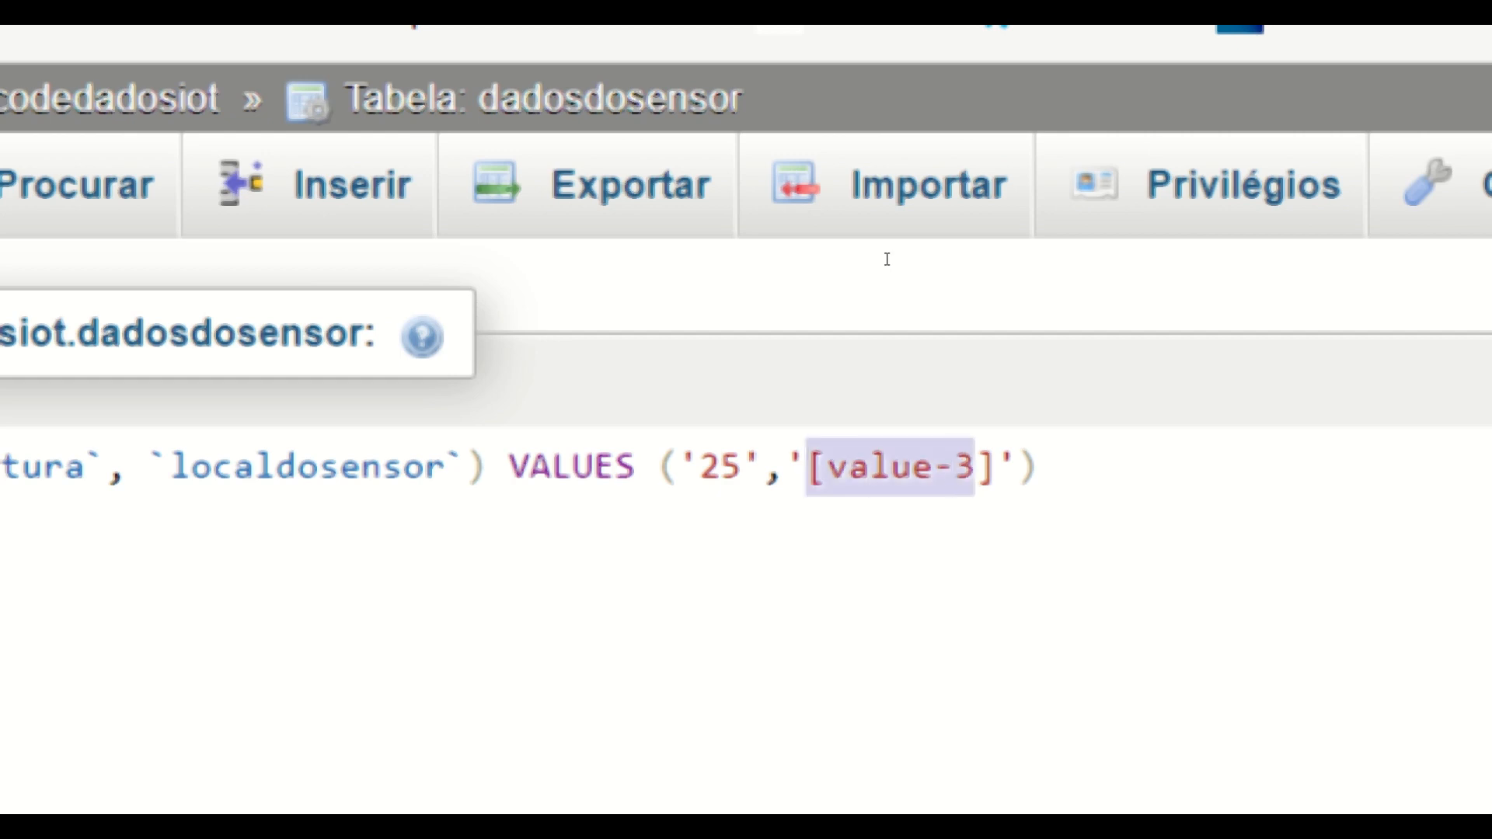
pyautogui.write('sala')
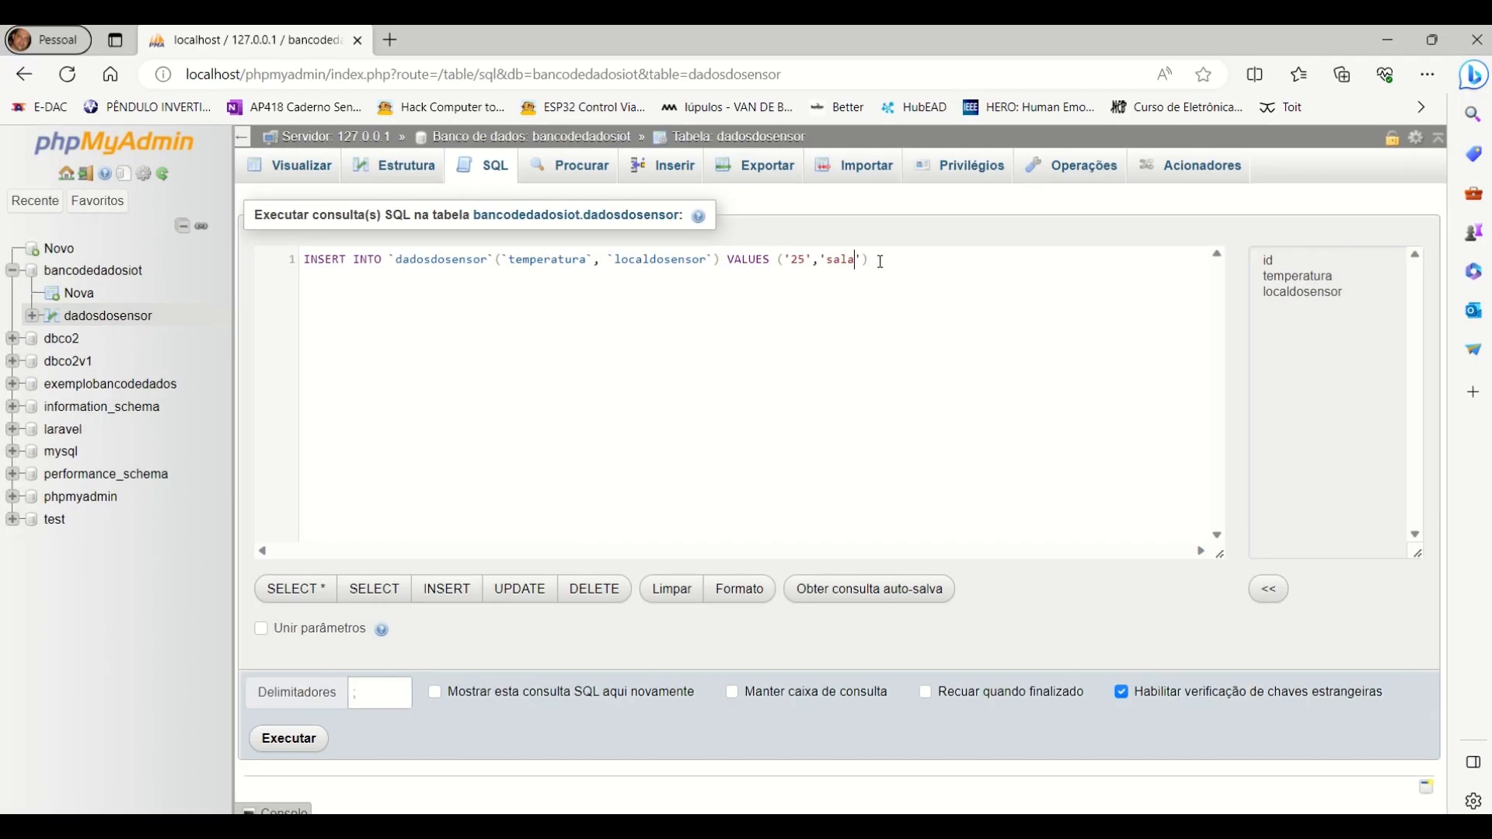
pyautogui.moveTo(881, 262); pyautogui.dragTo(279, 270)
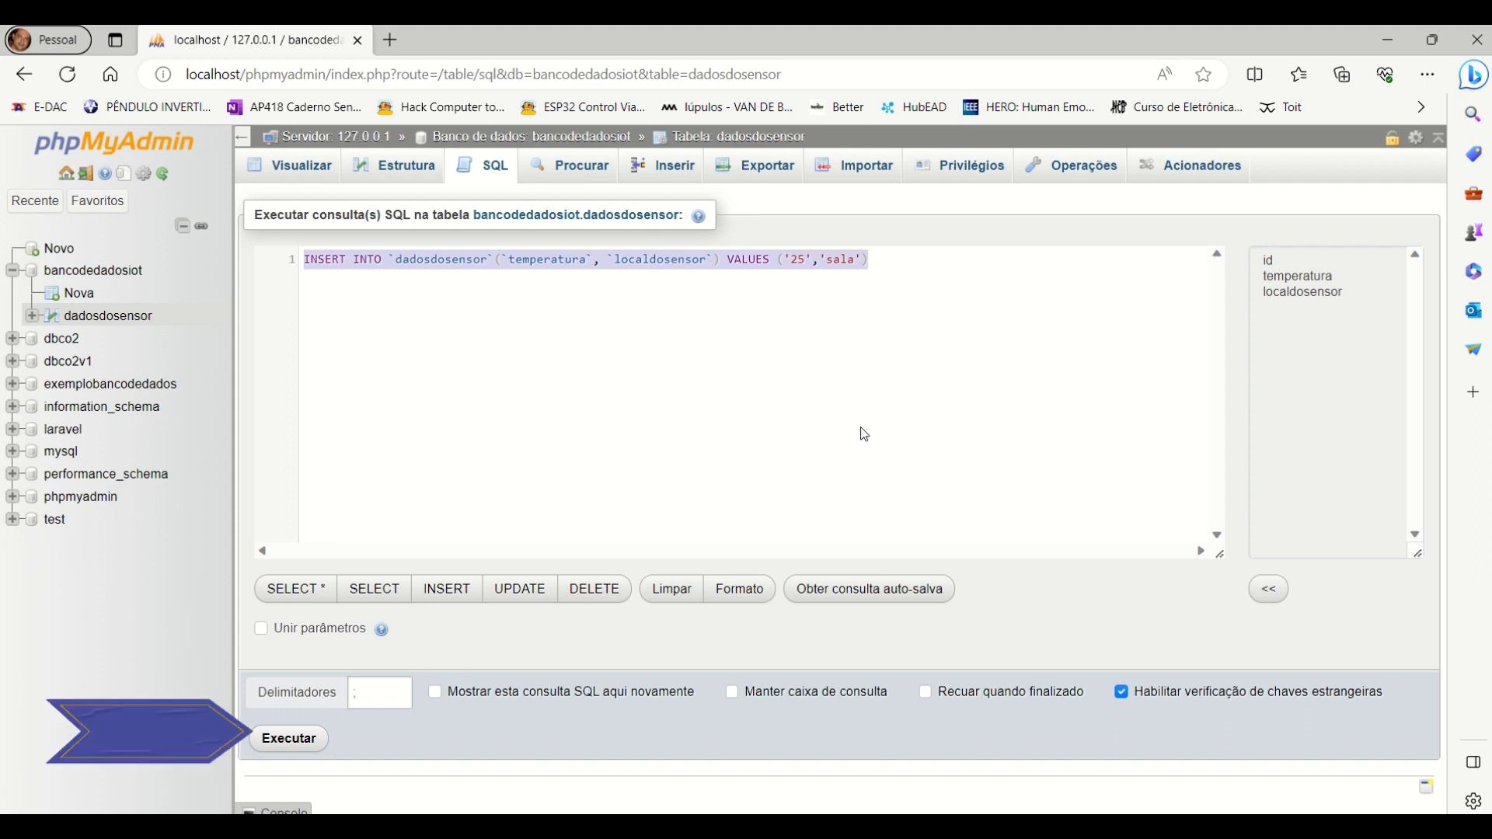
pyautogui.click(289, 742)
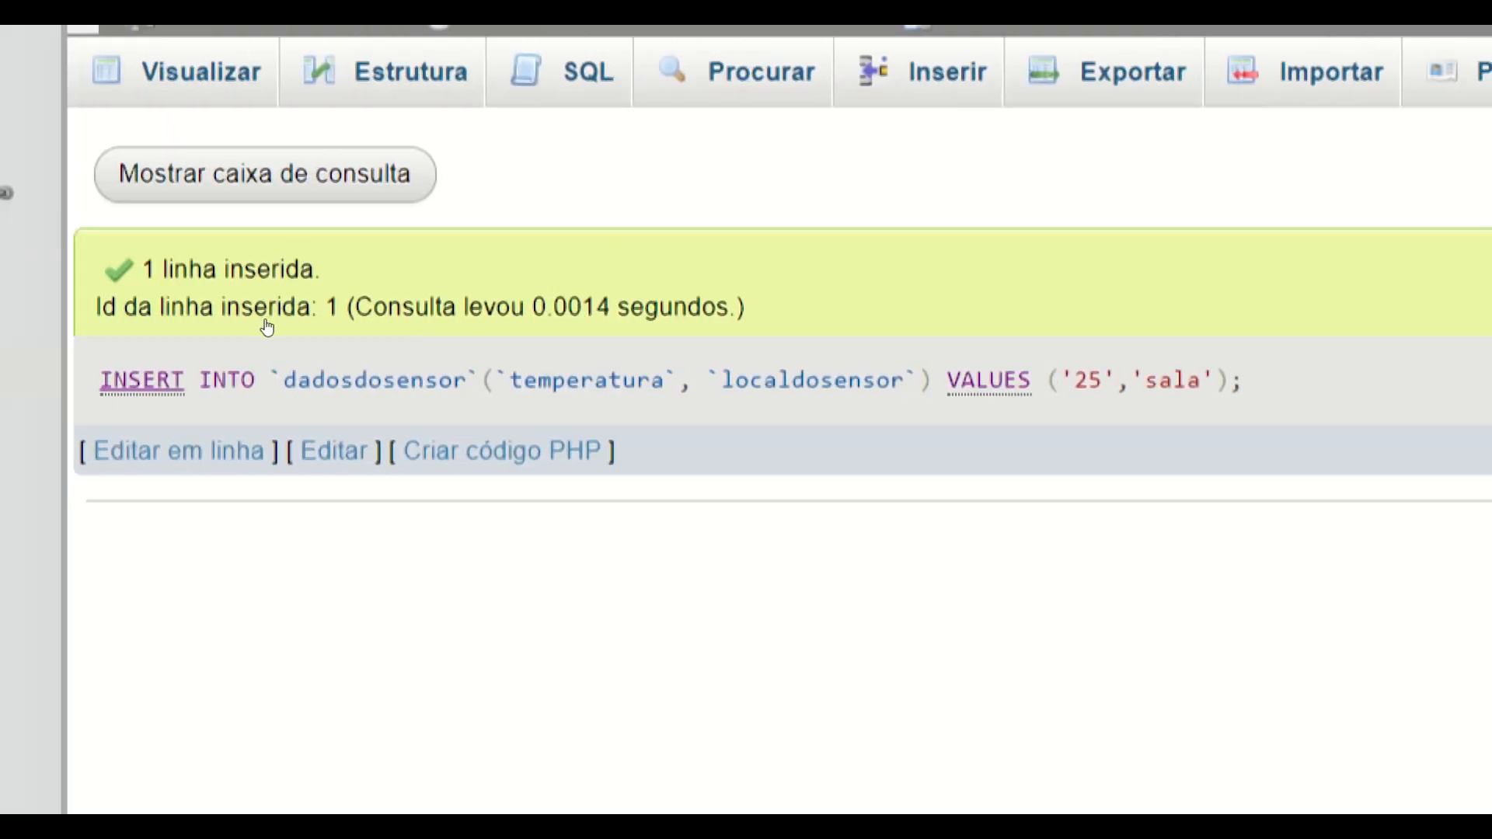
# Step: Copy the executed INSERT statement and paste it over the default SELECT query in a new SQL query for the table
pyautogui.moveTo(253, 323); pyautogui.dragTo(822, 319)
pyautogui.hotkey('ctrl', 'c')
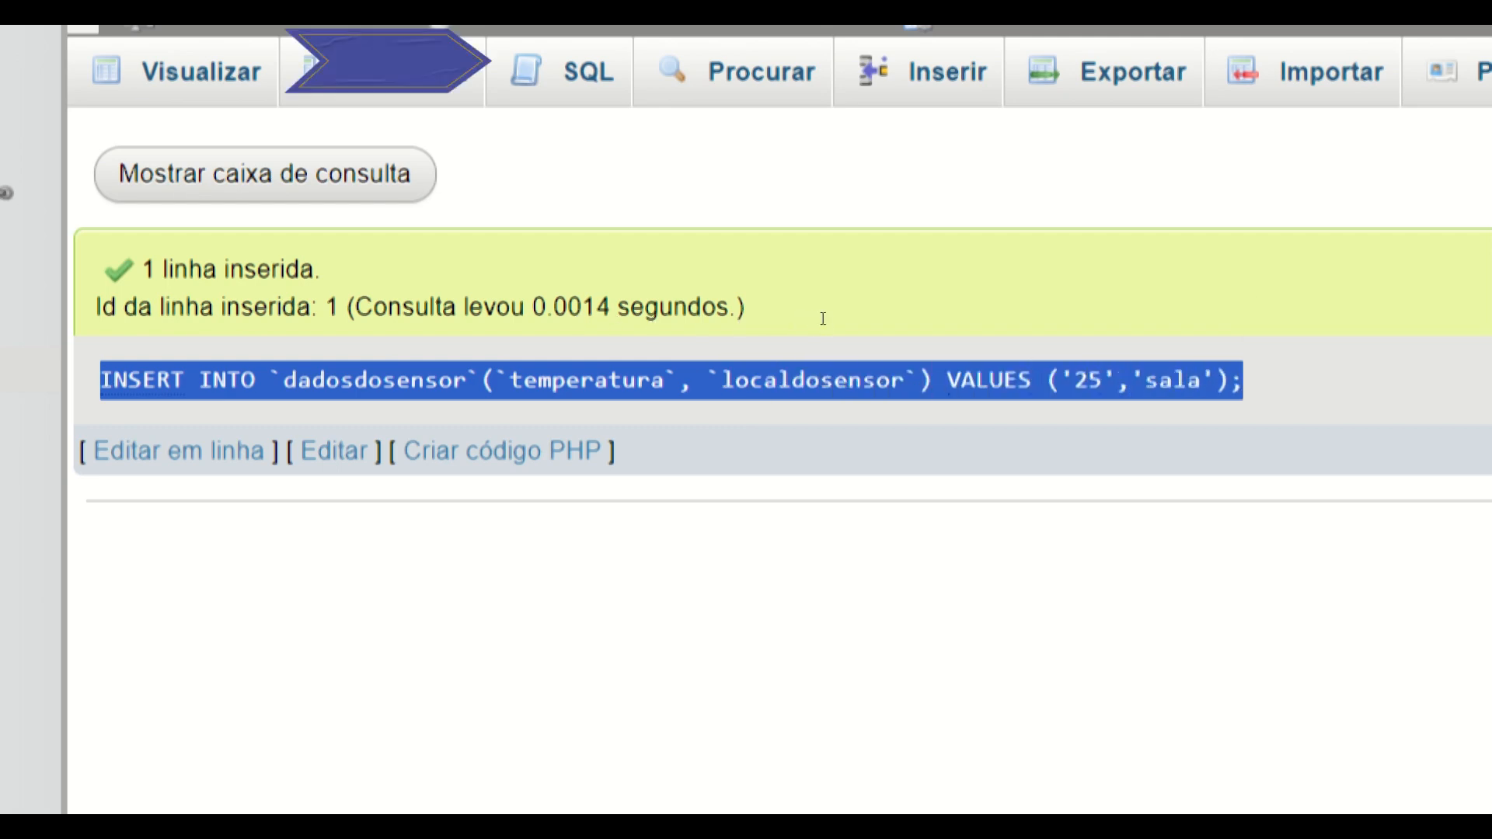
pyautogui.click(571, 72)
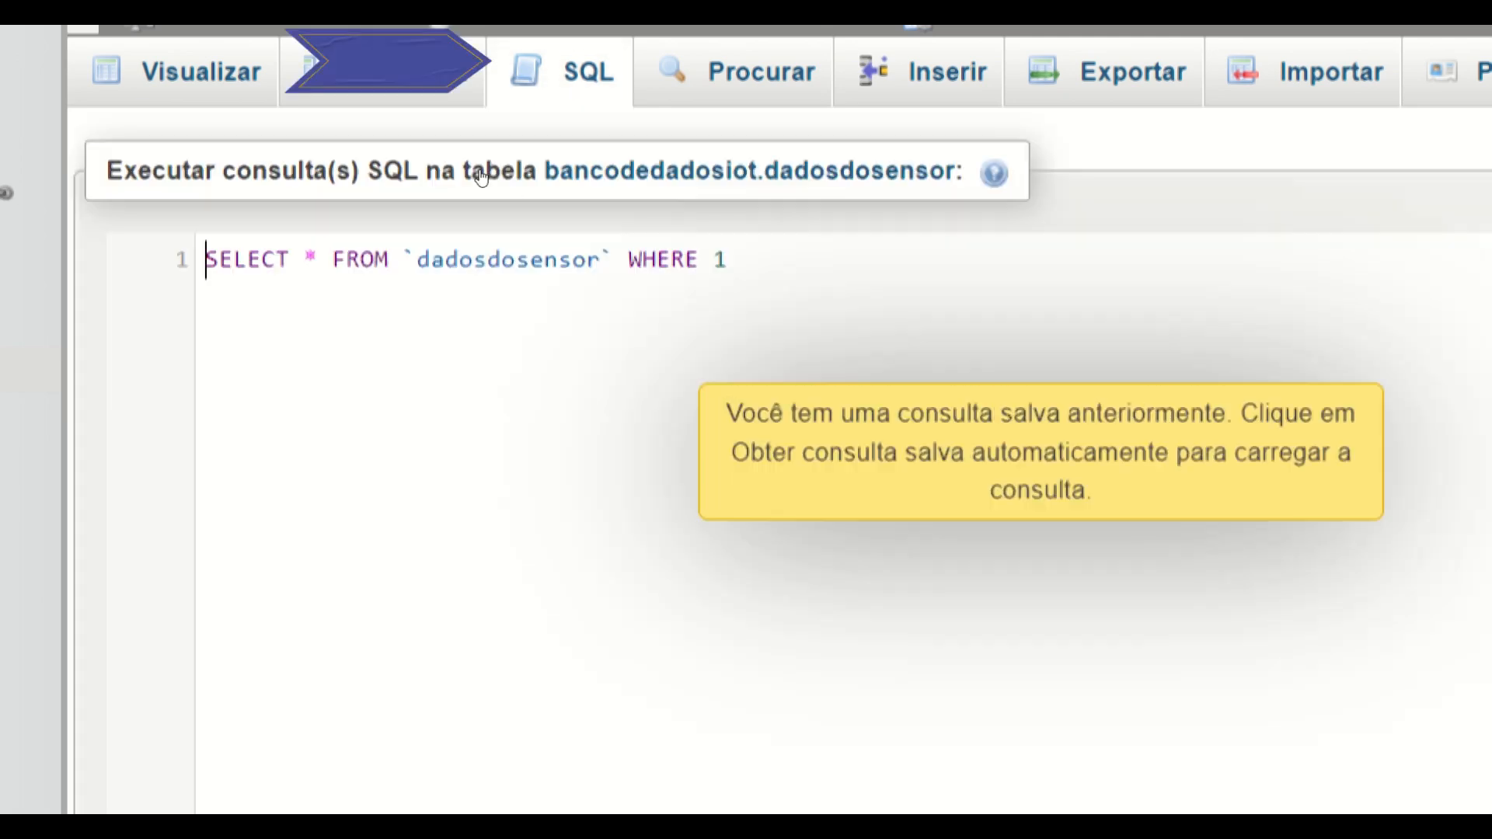
pyautogui.moveTo(731, 259); pyautogui.dragTo(205, 261)
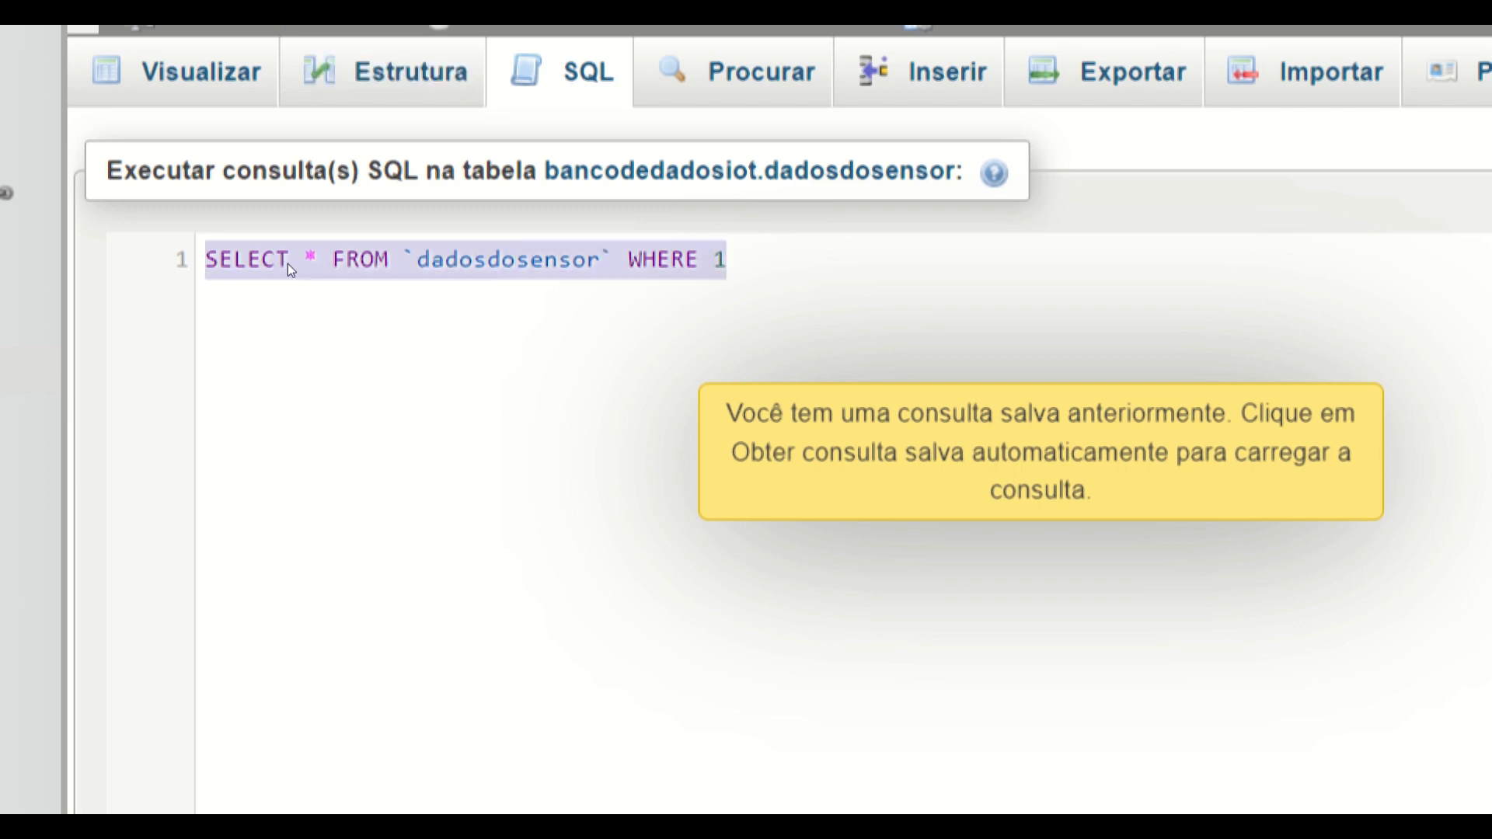
pyautogui.hotkey('ctrl', 'v')
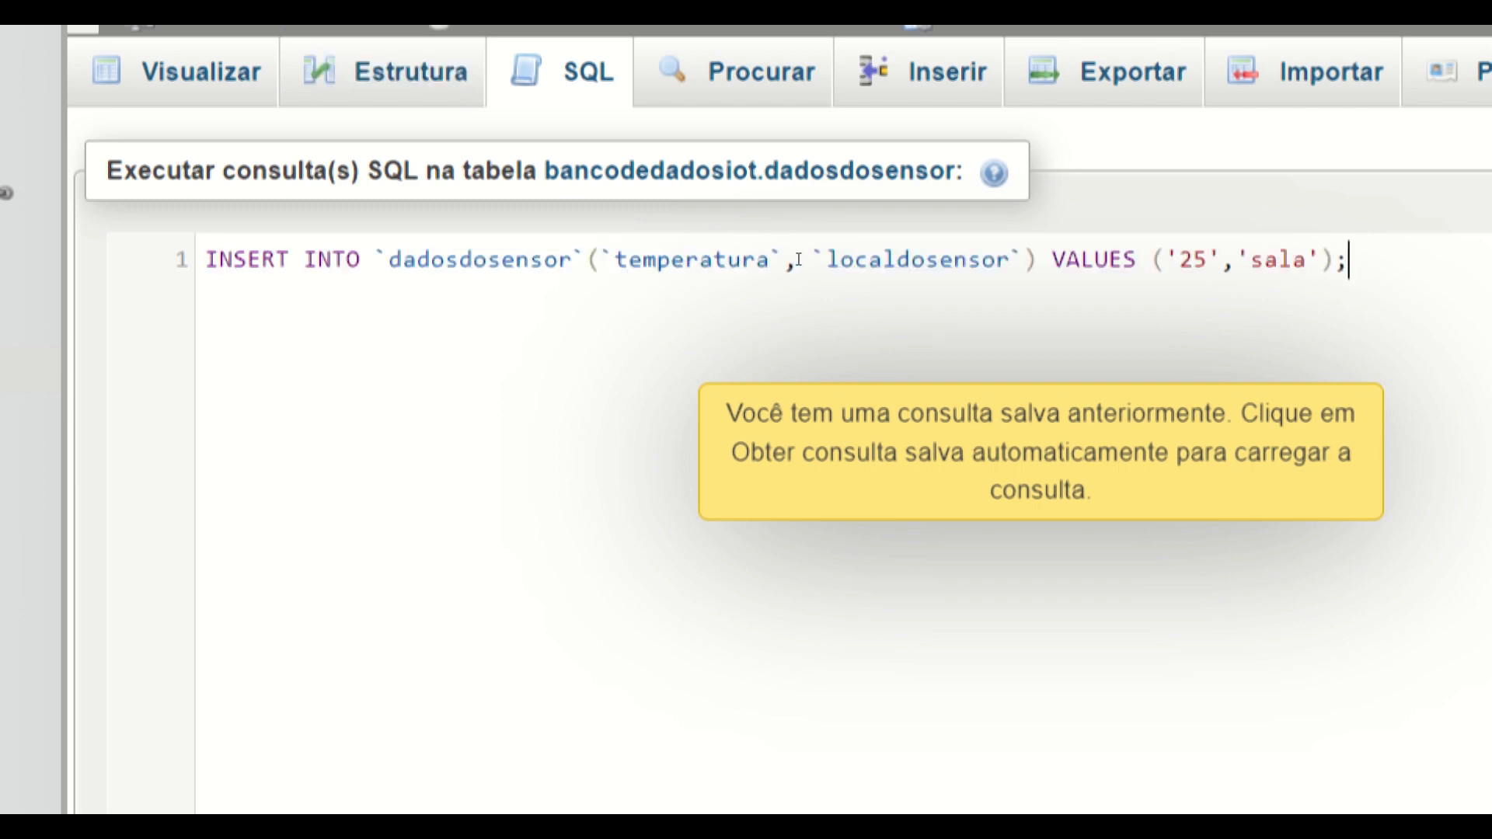
# Step: Change the temperatura value in the pasted INSERT statement to 23
pyautogui.hotkey('ctrl', 'Left')
pyautogui.hotkey('ctrl', 'Left')
pyautogui.hotkey('ctrl', 'Left')
pyautogui.hotkey('ctrl', 'Left')
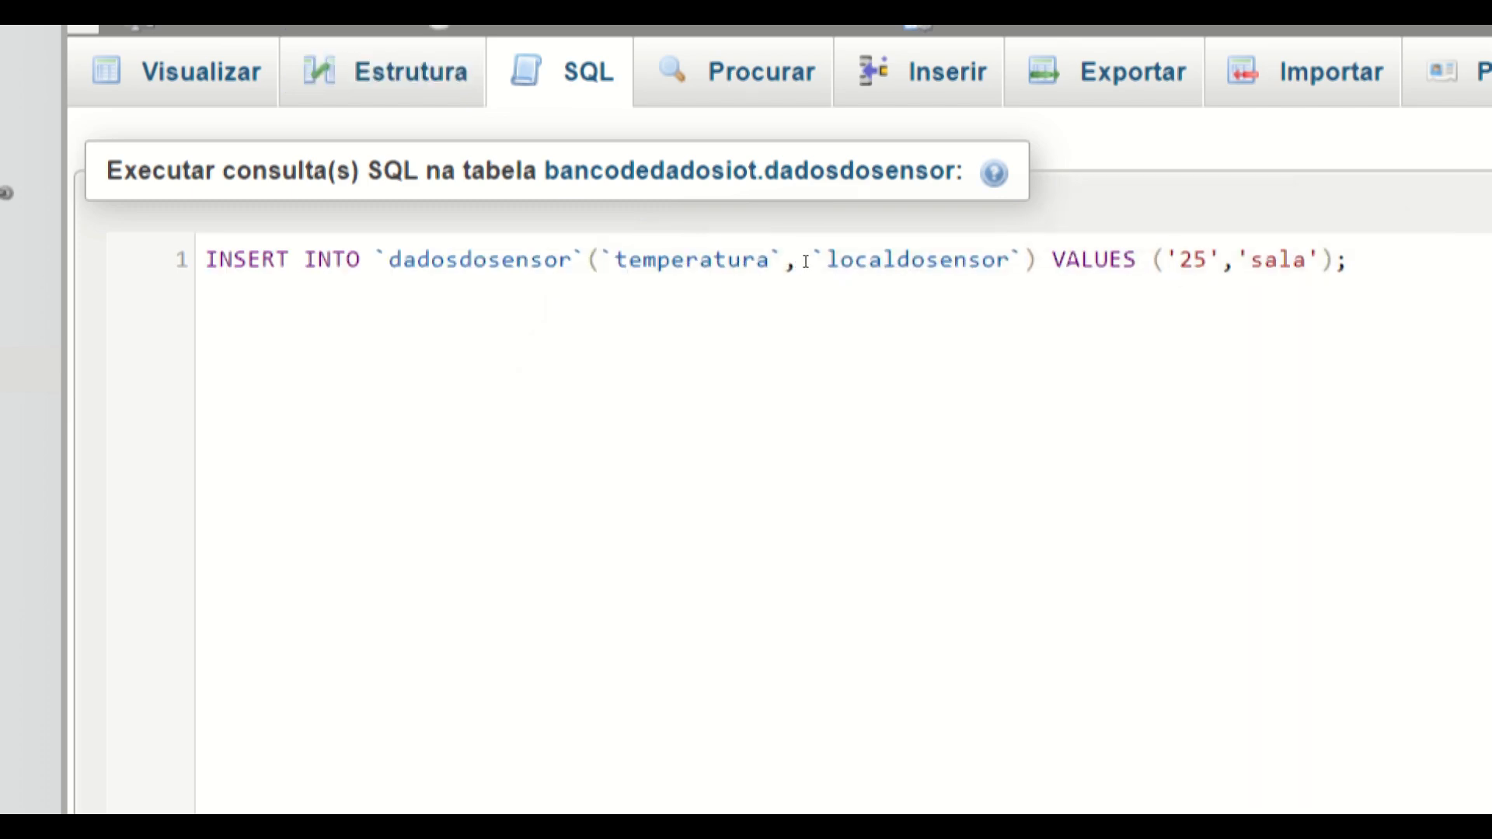
pyautogui.press('Right')
pyautogui.press('Right')
pyautogui.press('BackSpace')
pyautogui.write('3')
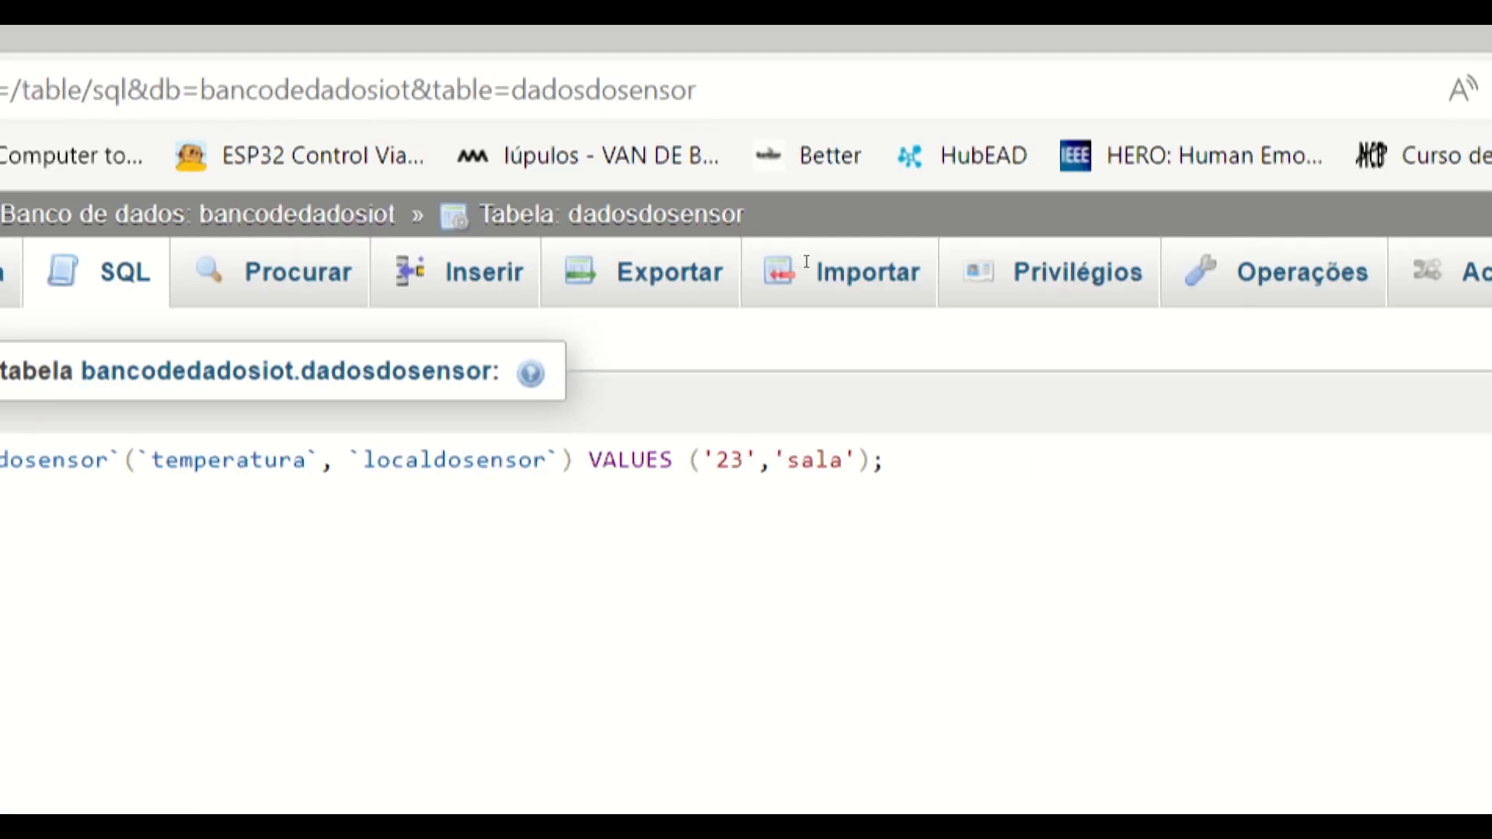
# Step: Change the localdosensor value to cozinha and run the INSERT statement
pyautogui.press('Right')
pyautogui.press('Right')
pyautogui.press('Right')
pyautogui.hotkey('shift', 'Right')
pyautogui.hotkey('shift', 'Right')
pyautogui.hotkey('shift', 'Right')
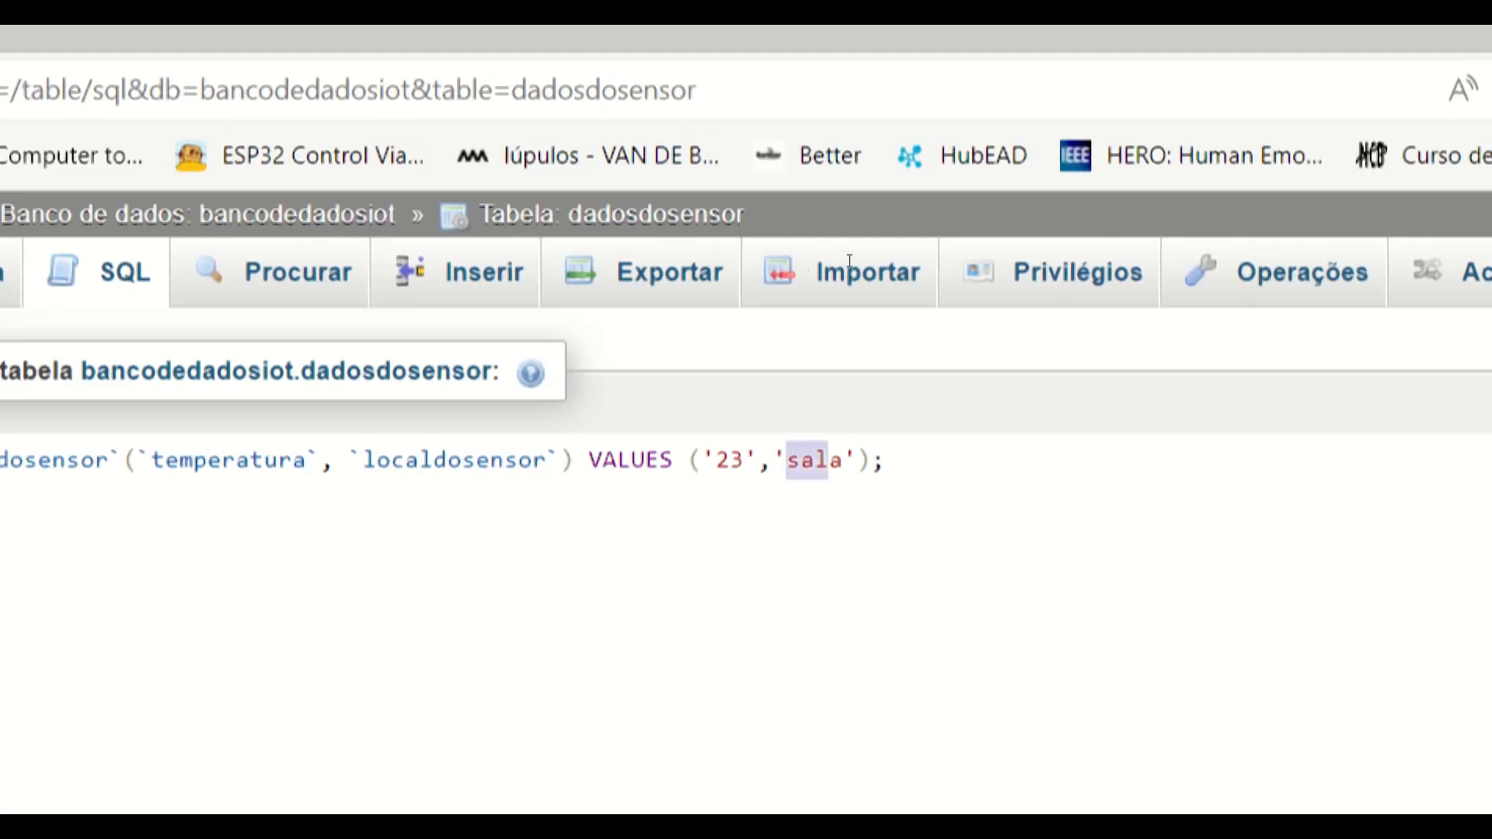
pyautogui.hotkey('shift', 'Right')
pyautogui.write('cozinha')
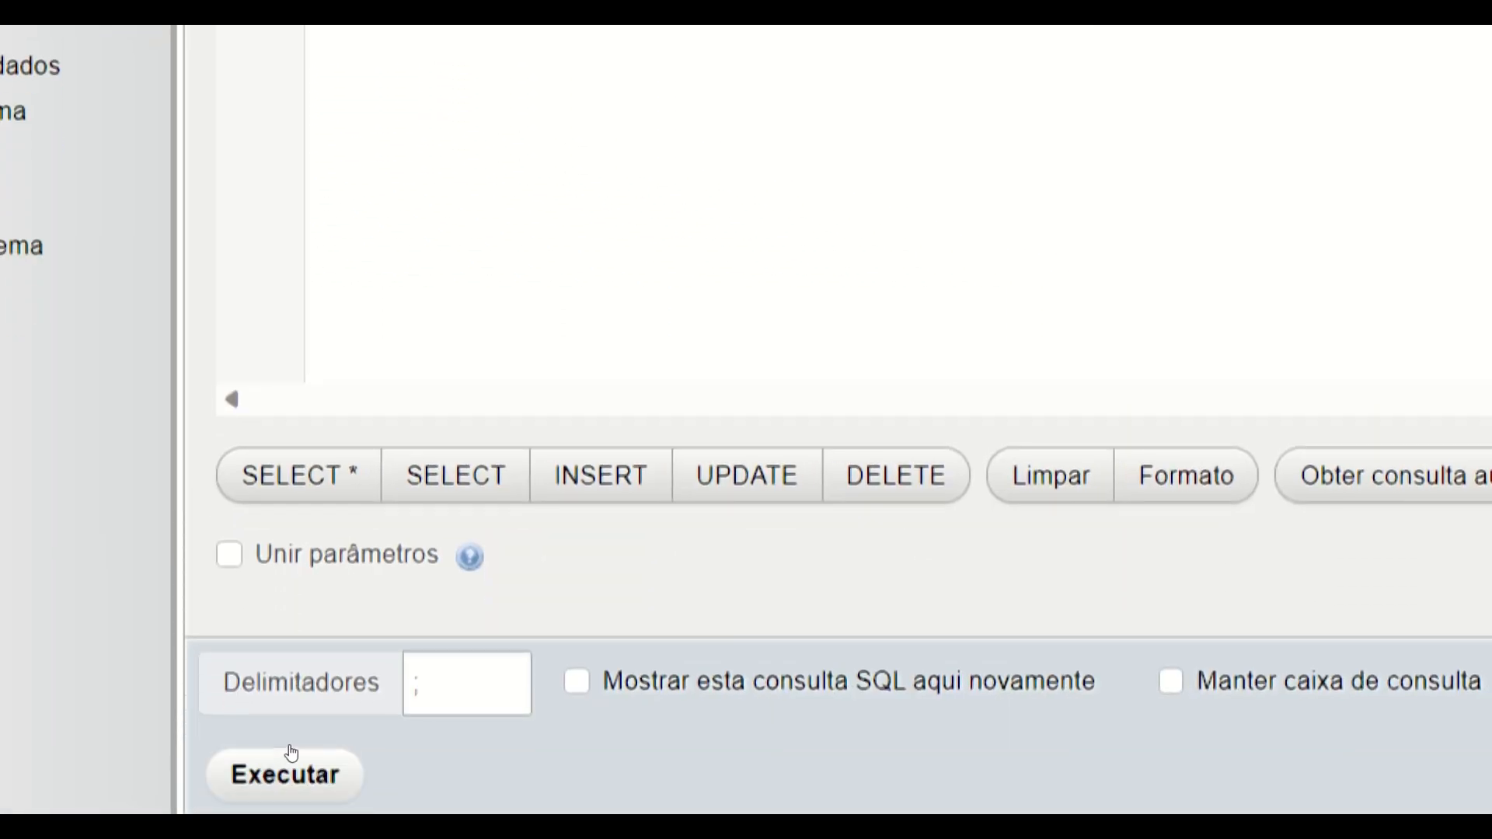
pyautogui.click(271, 777)
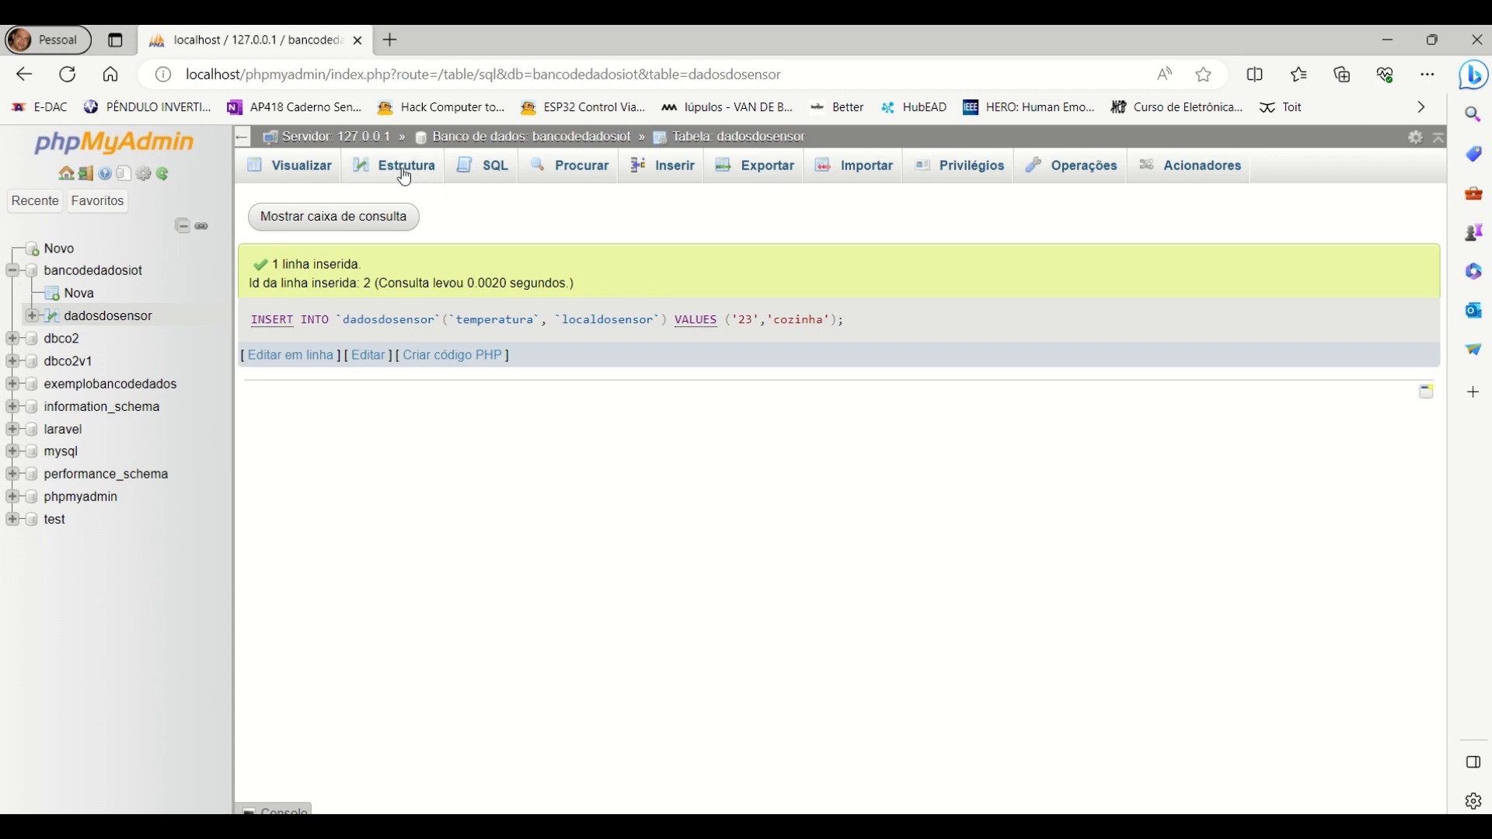
# Step: Run the default query SELECT * FROM `dadosdosensor` WHERE 1 on the table and examine the inserted rows
pyautogui.click(469, 176)
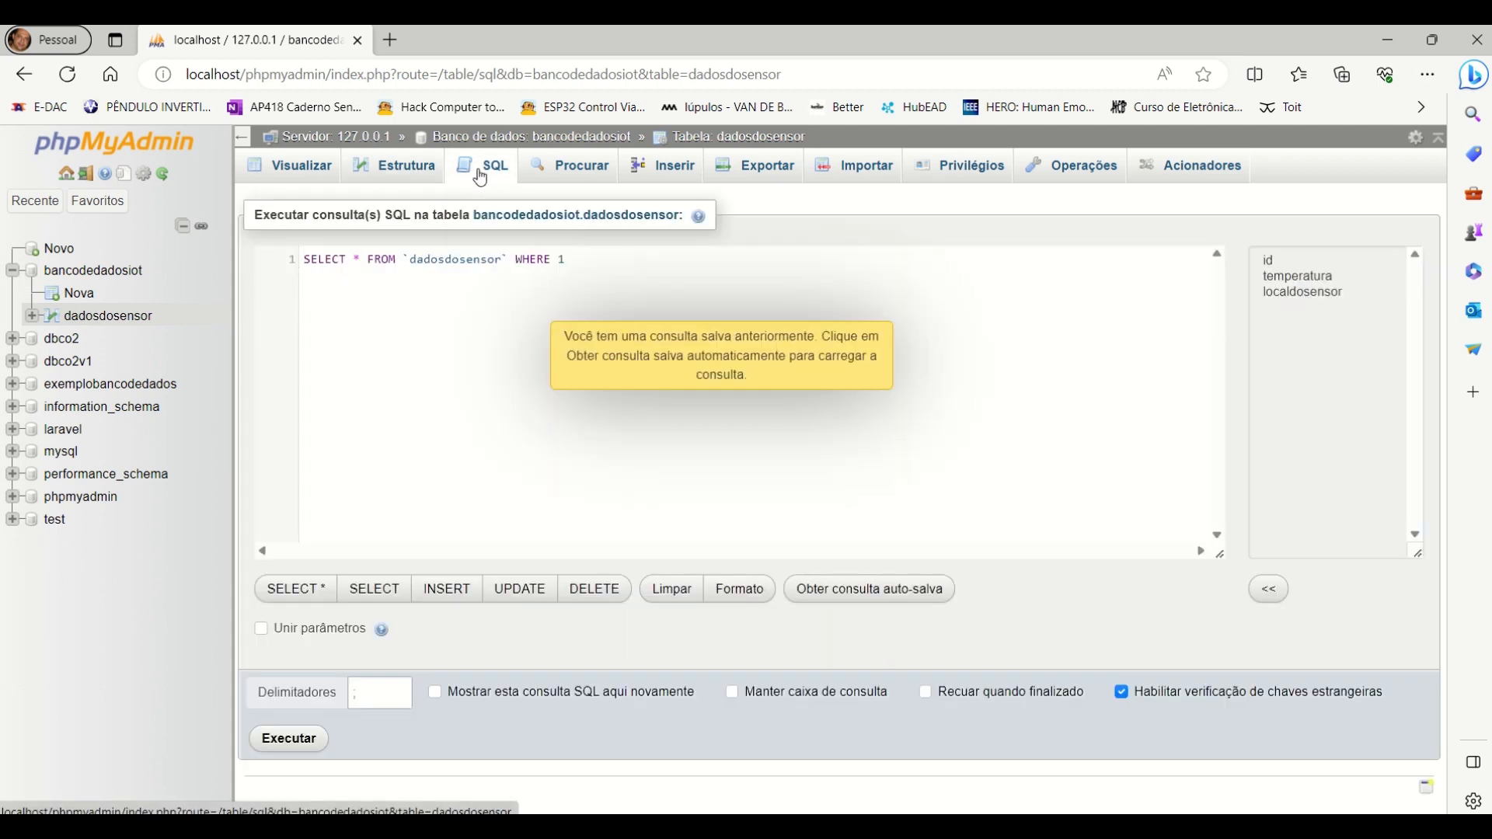
pyautogui.moveTo(566, 259); pyautogui.dragTo(291, 269)
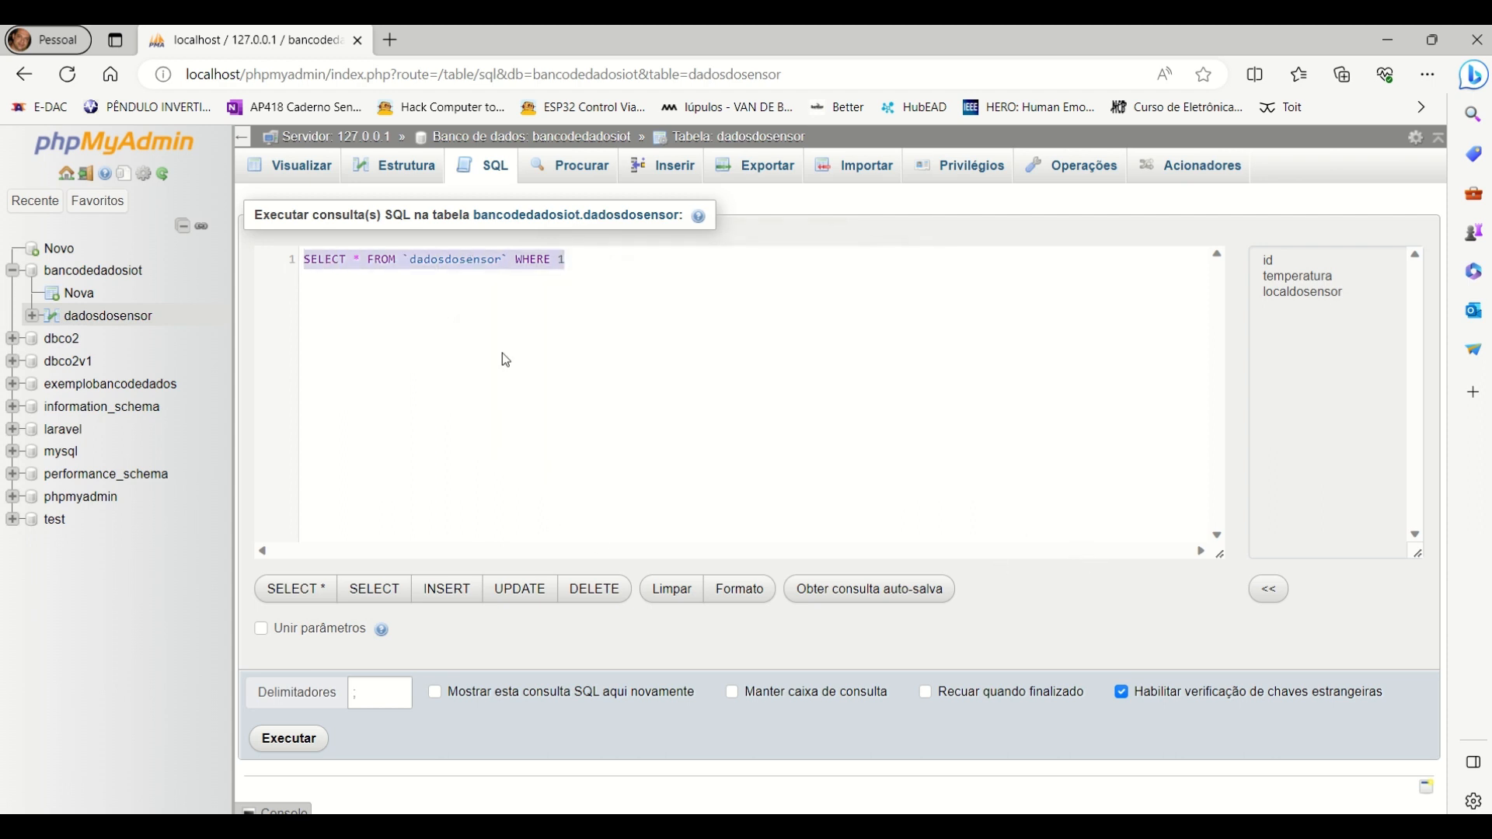
pyautogui.click(304, 262)
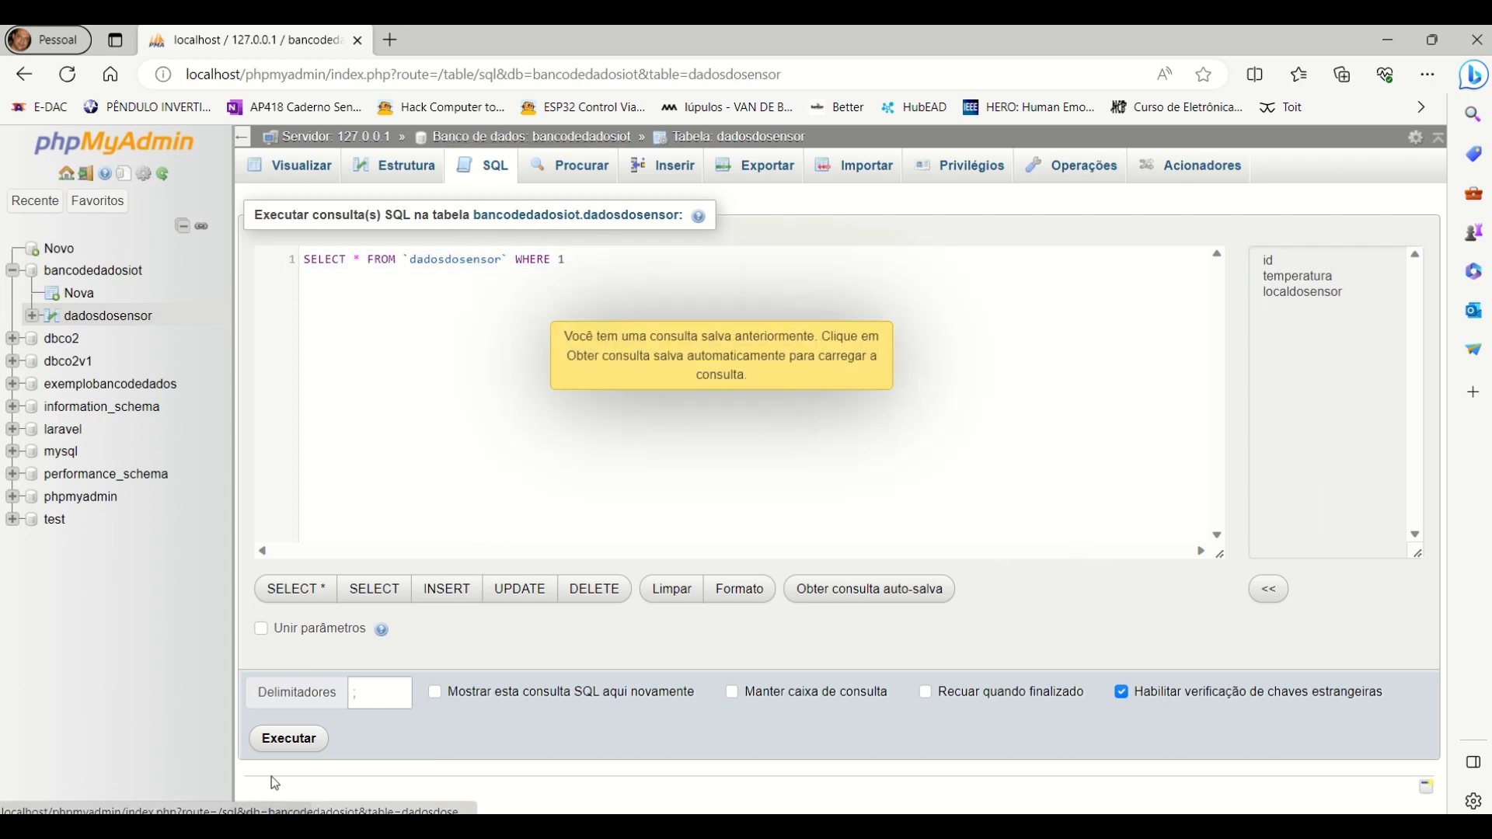
pyautogui.click(293, 740)
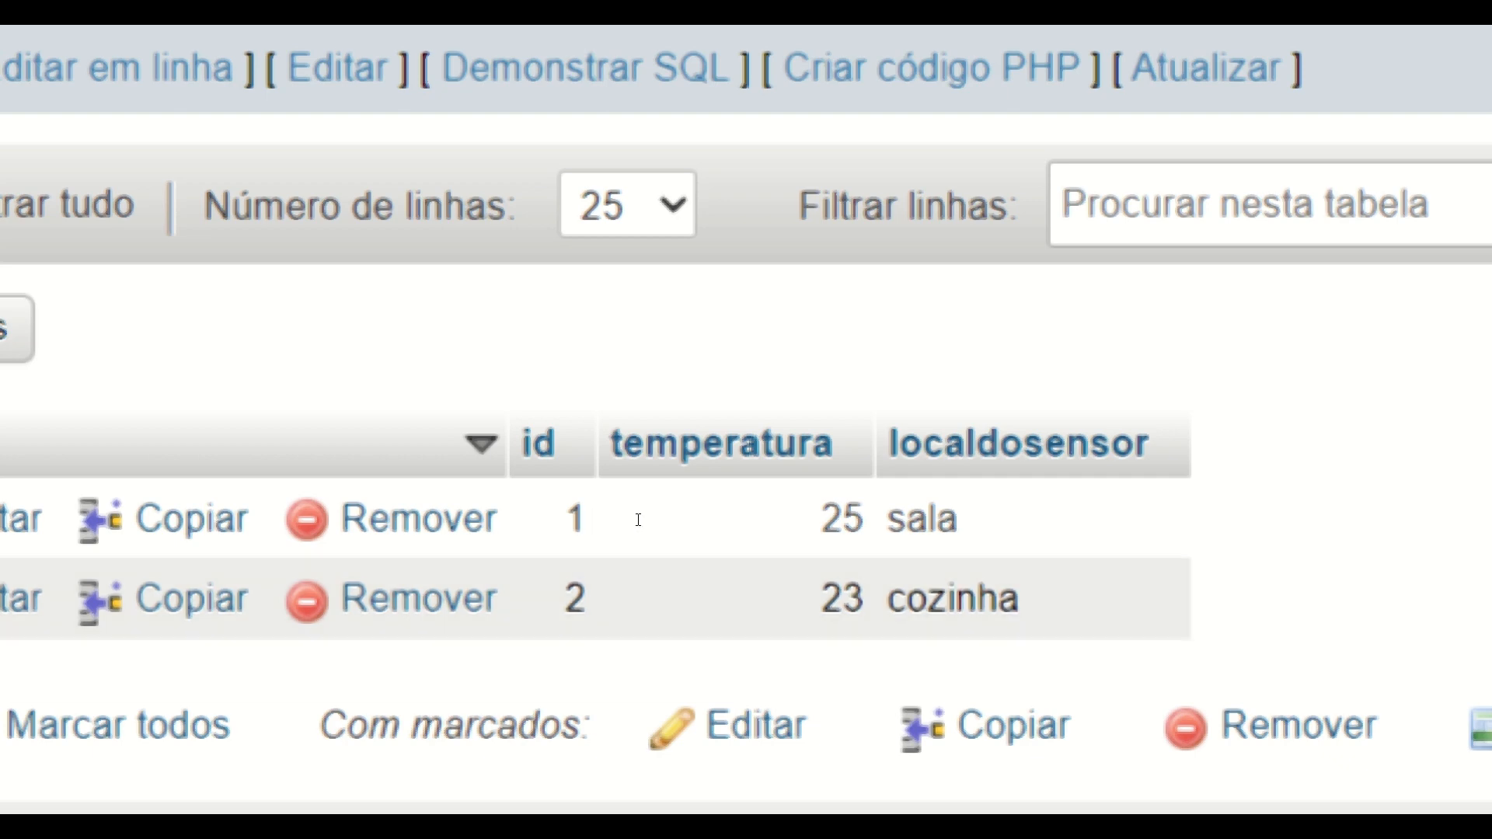
pyautogui.moveTo(654, 519); pyautogui.dragTo(499, 492)
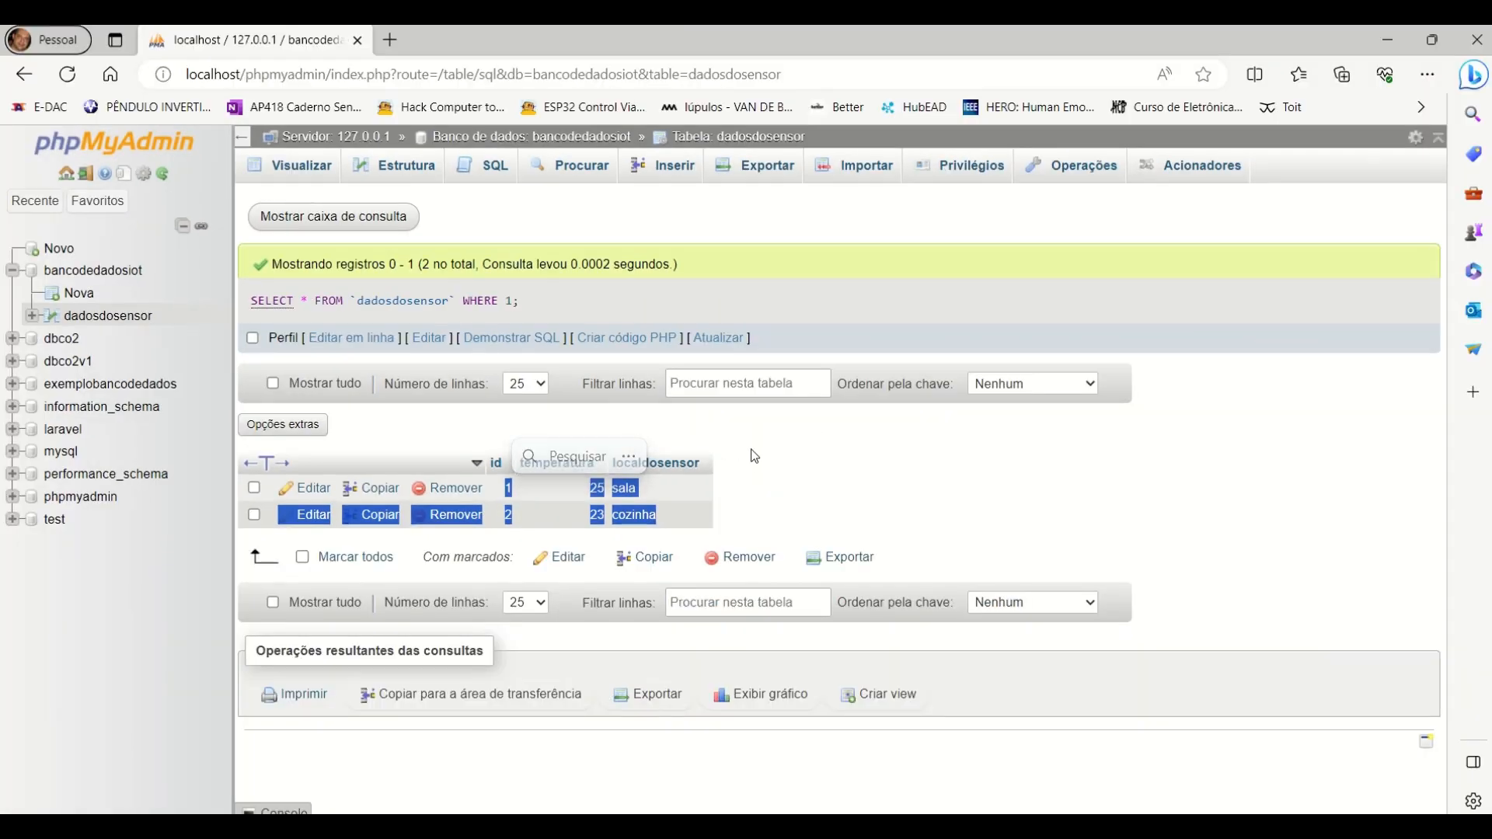
pyautogui.click(775, 471)
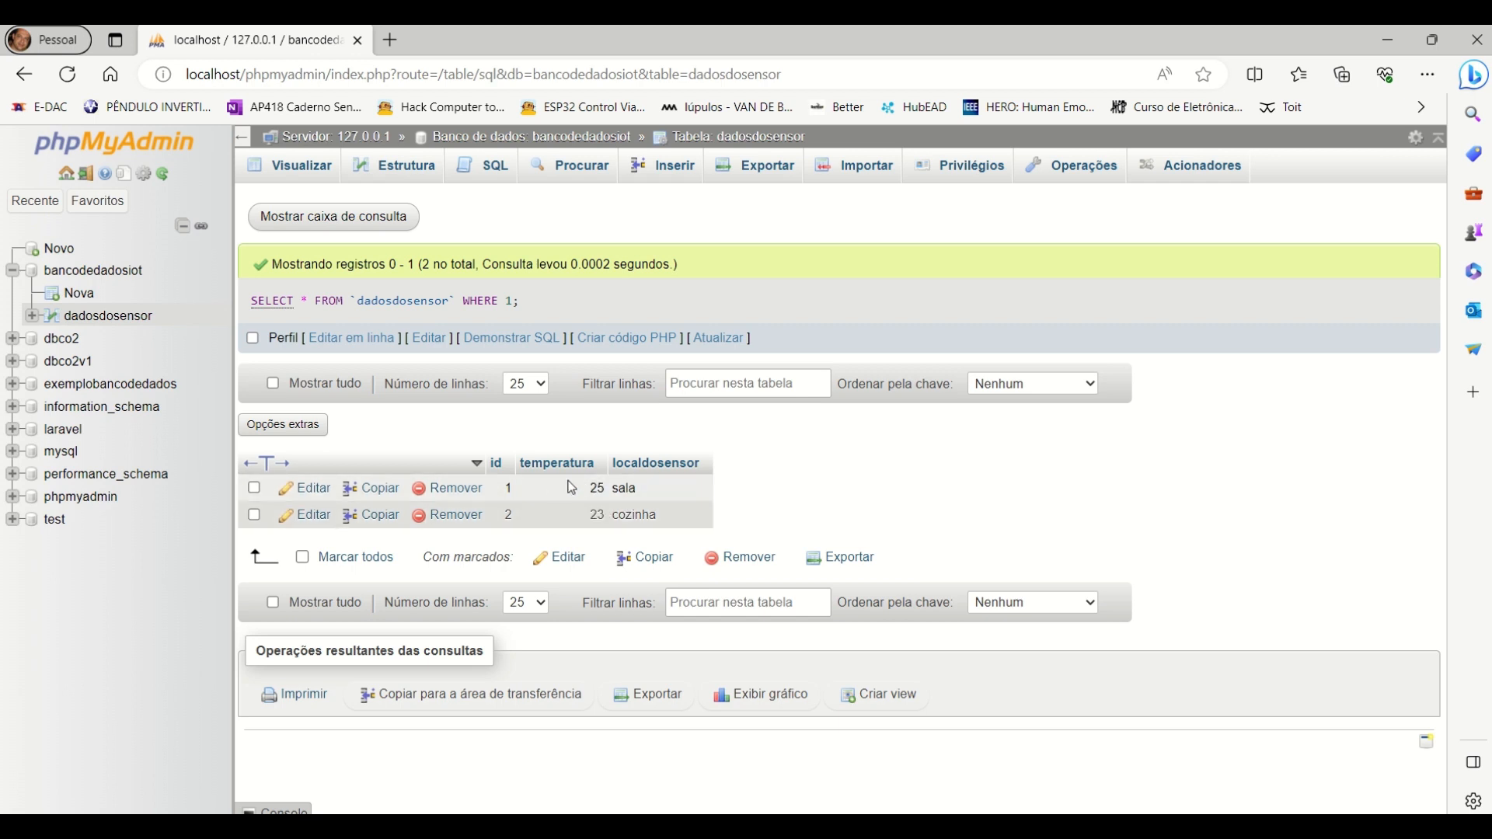
# Step: Review the default SELECT statement in a new SQL query for dadosdosensor, then execute it again and check the temperatura and localdosensor values
pyautogui.click(467, 171)
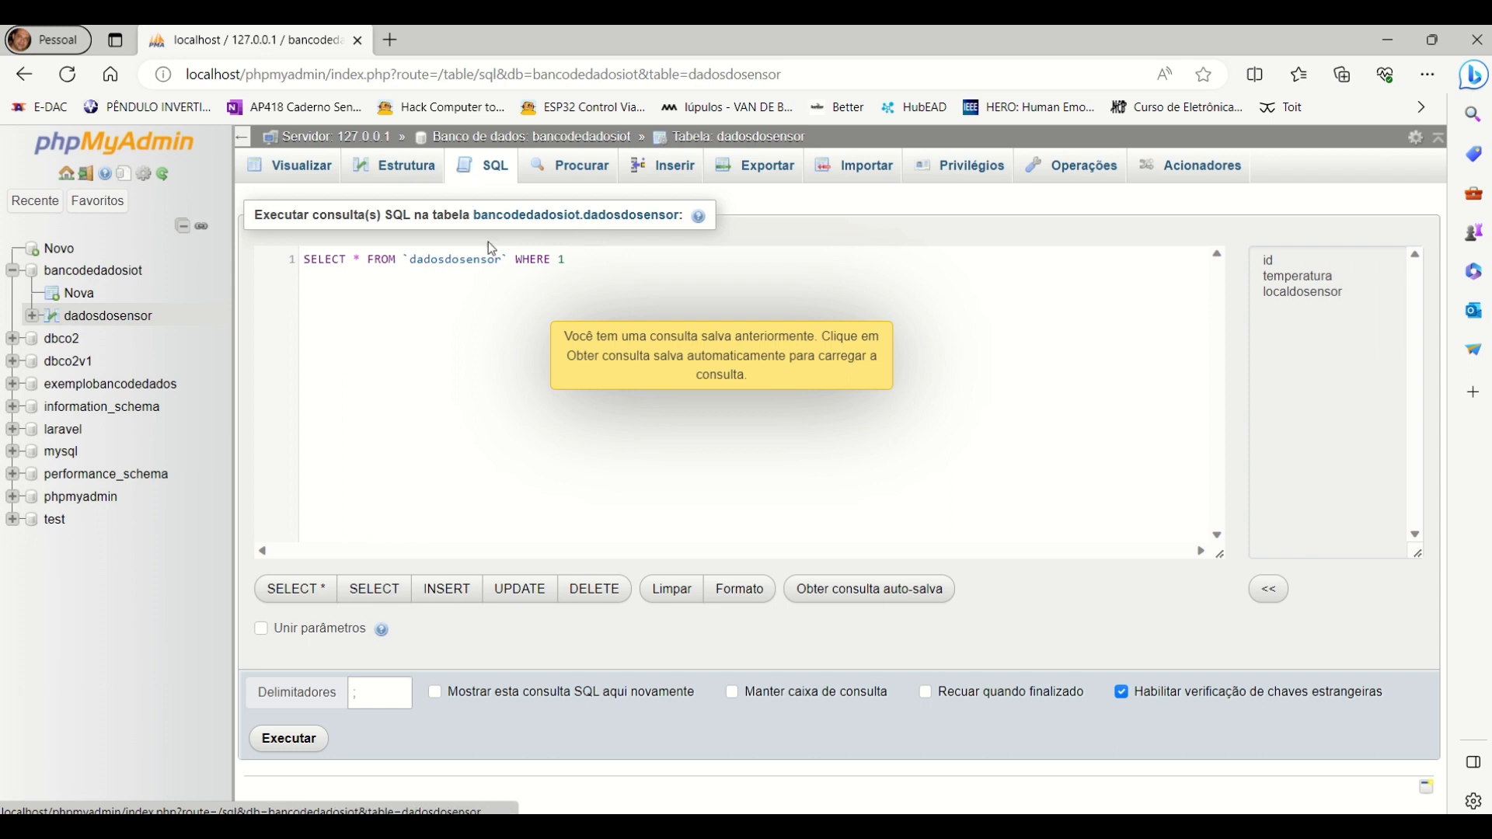
pyautogui.moveTo(566, 261); pyautogui.dragTo(304, 257)
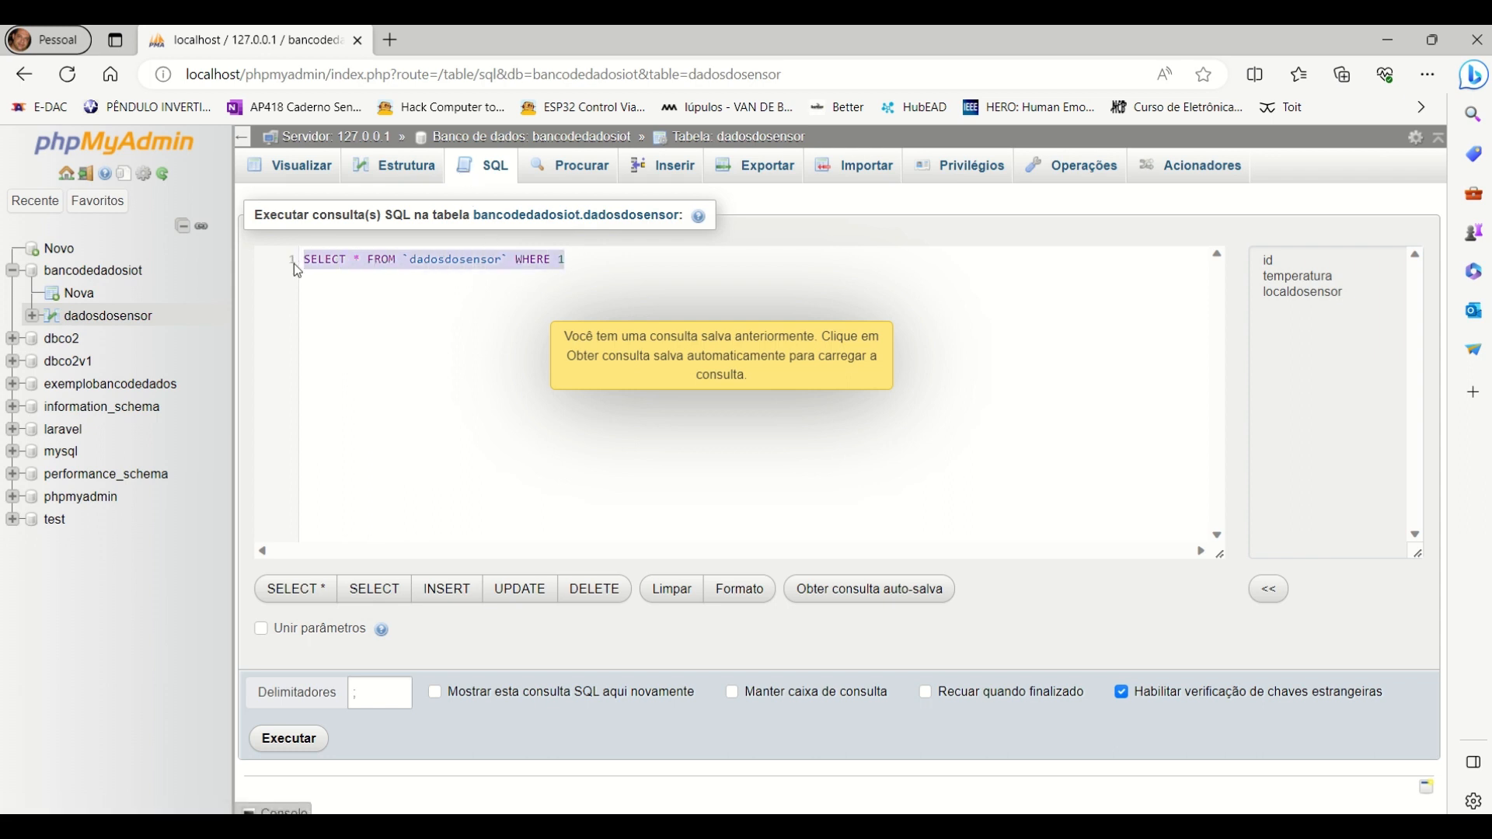
pyautogui.click(422, 306)
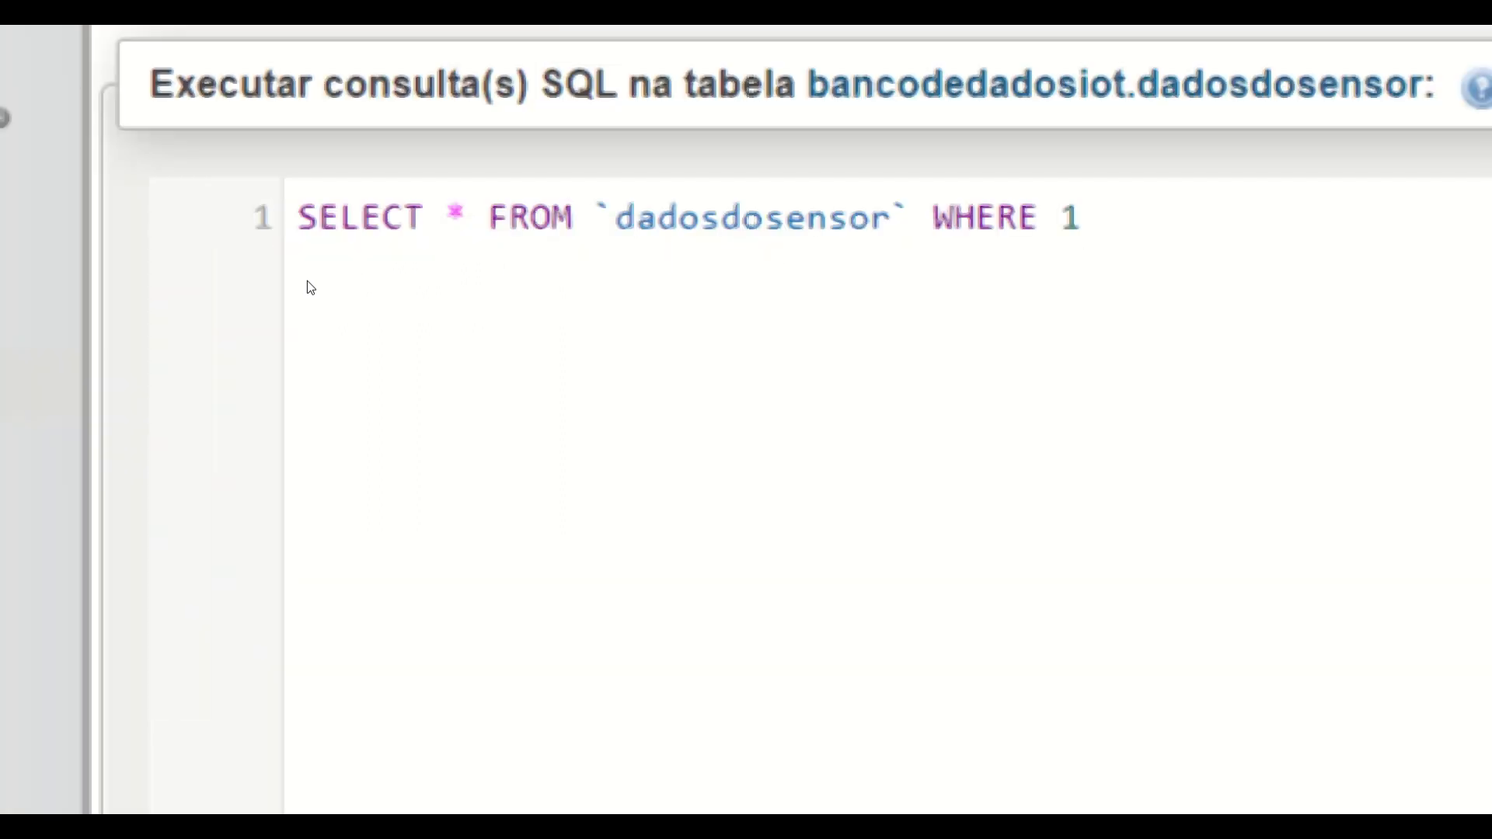
pyautogui.moveTo(303, 253); pyautogui.dragTo(348, 266)
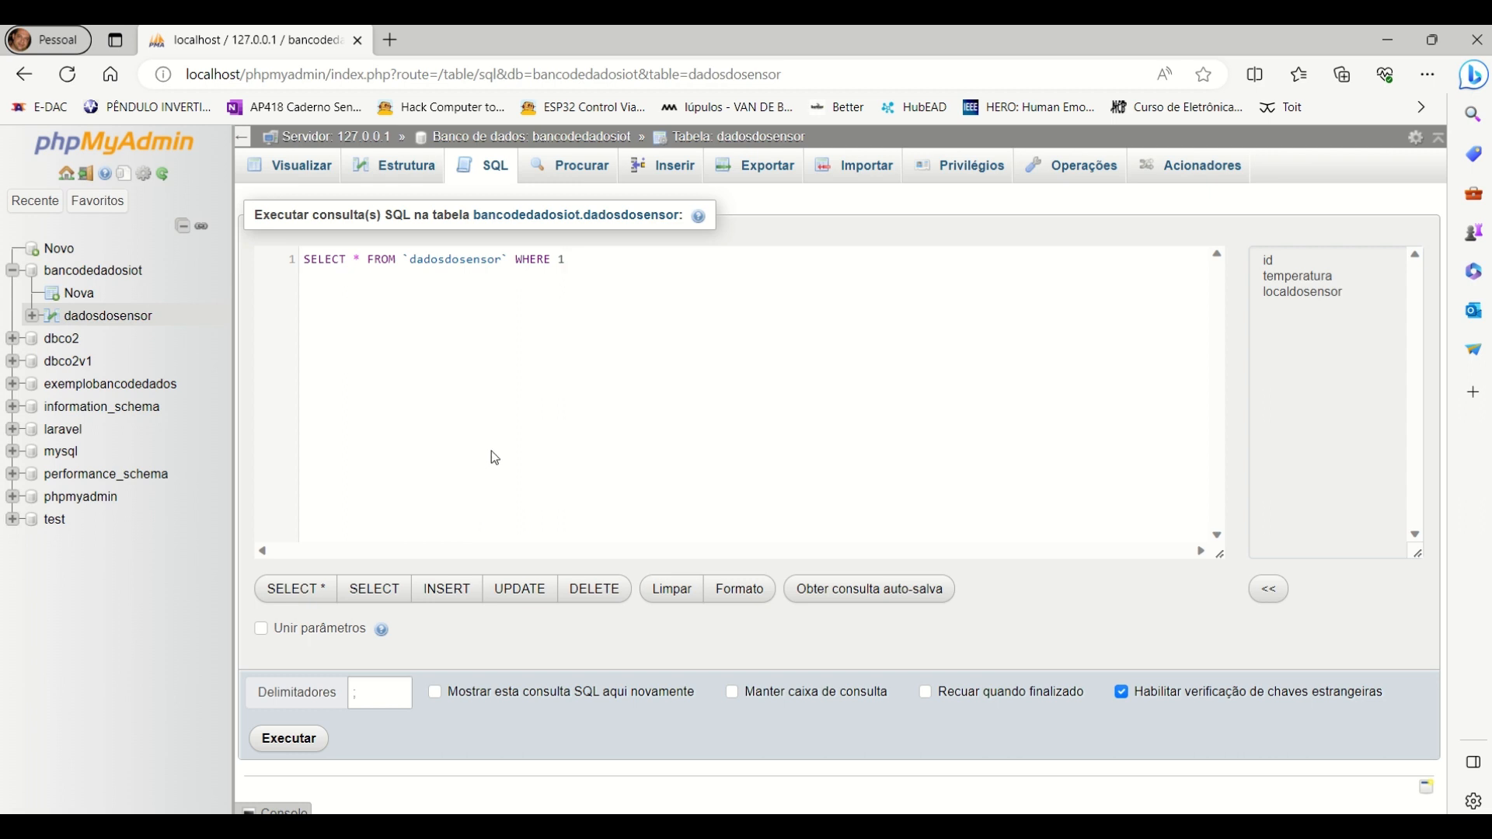
pyautogui.click(310, 735)
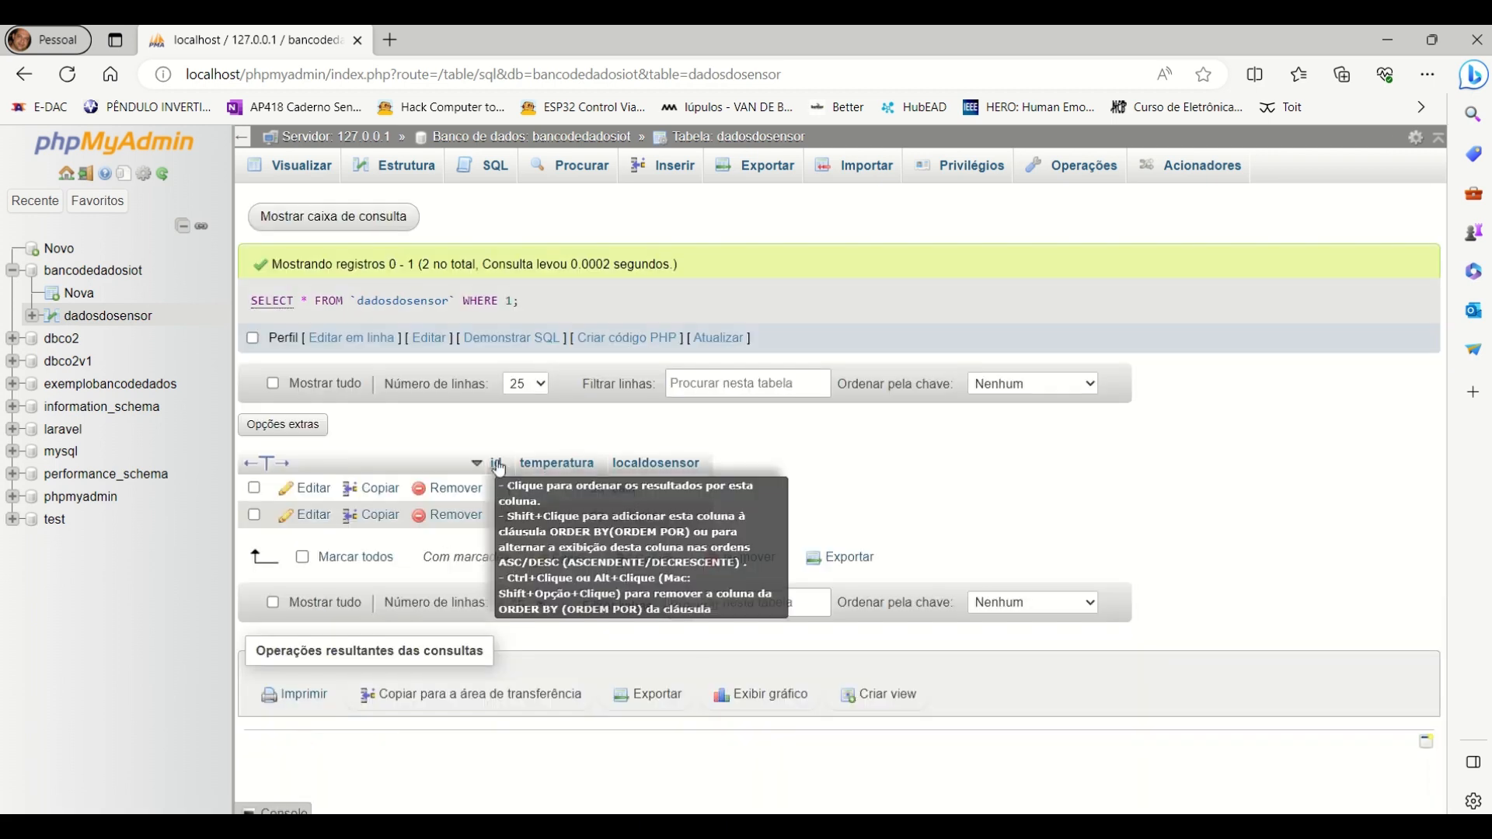
pyautogui.moveTo(662, 519); pyautogui.dragTo(577, 494)
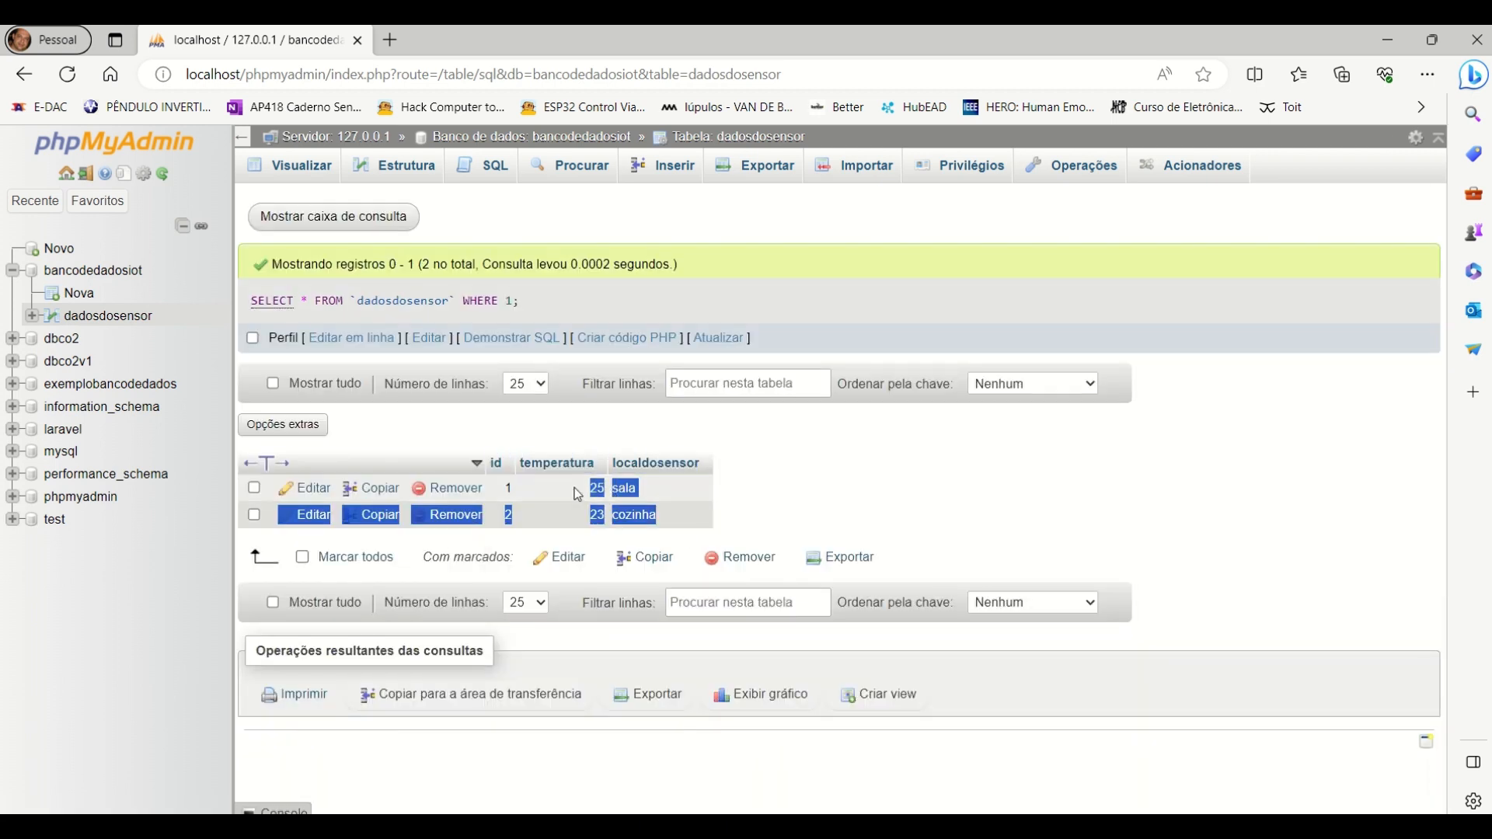
pyautogui.click(824, 477)
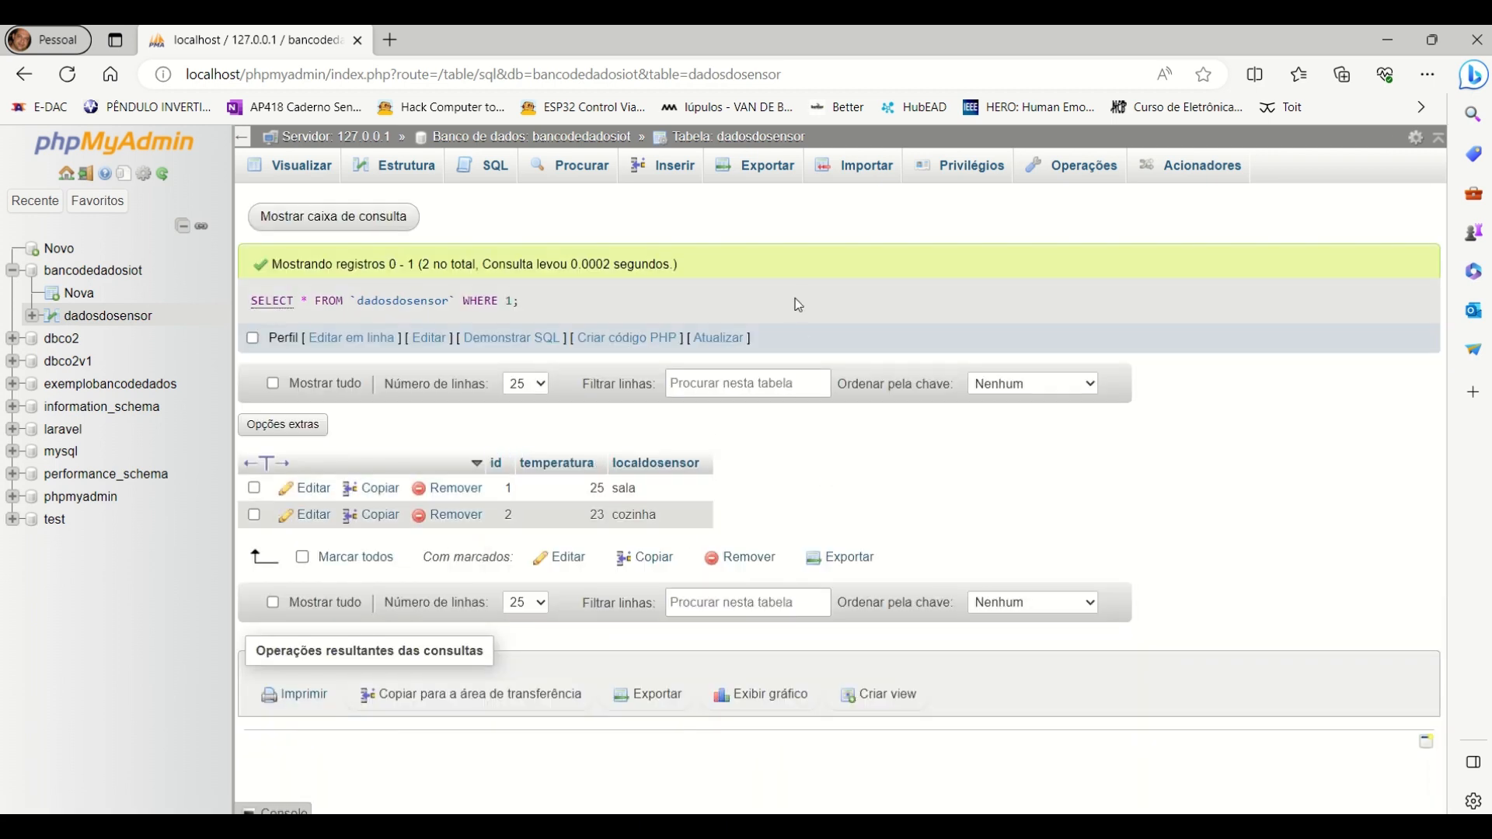